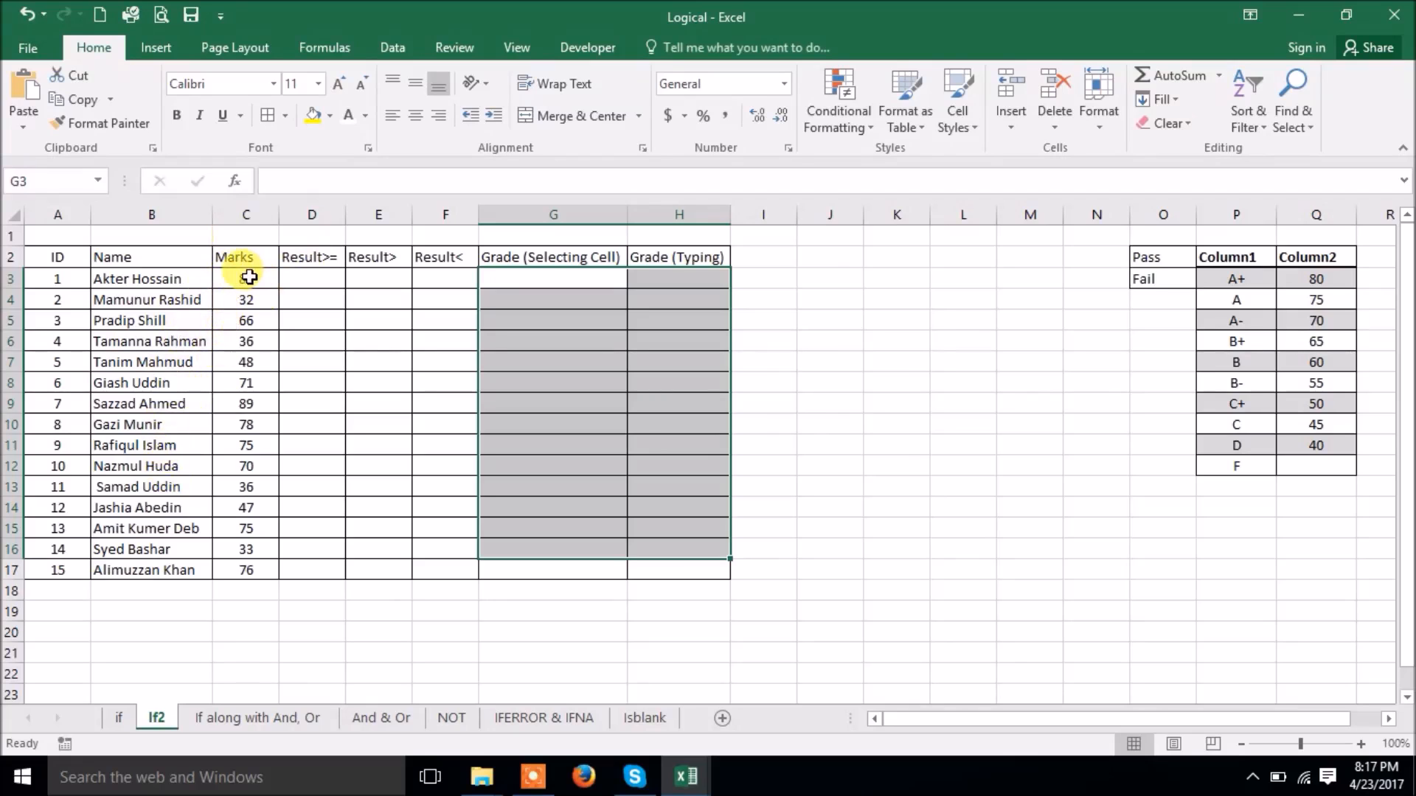
Enter the pass mark 40 in an empty cell and move it to N2, beside the Pass label.
{"action": "left_click_drag", "start_coordinate": [250, 277], "coordinate": [247, 589]}
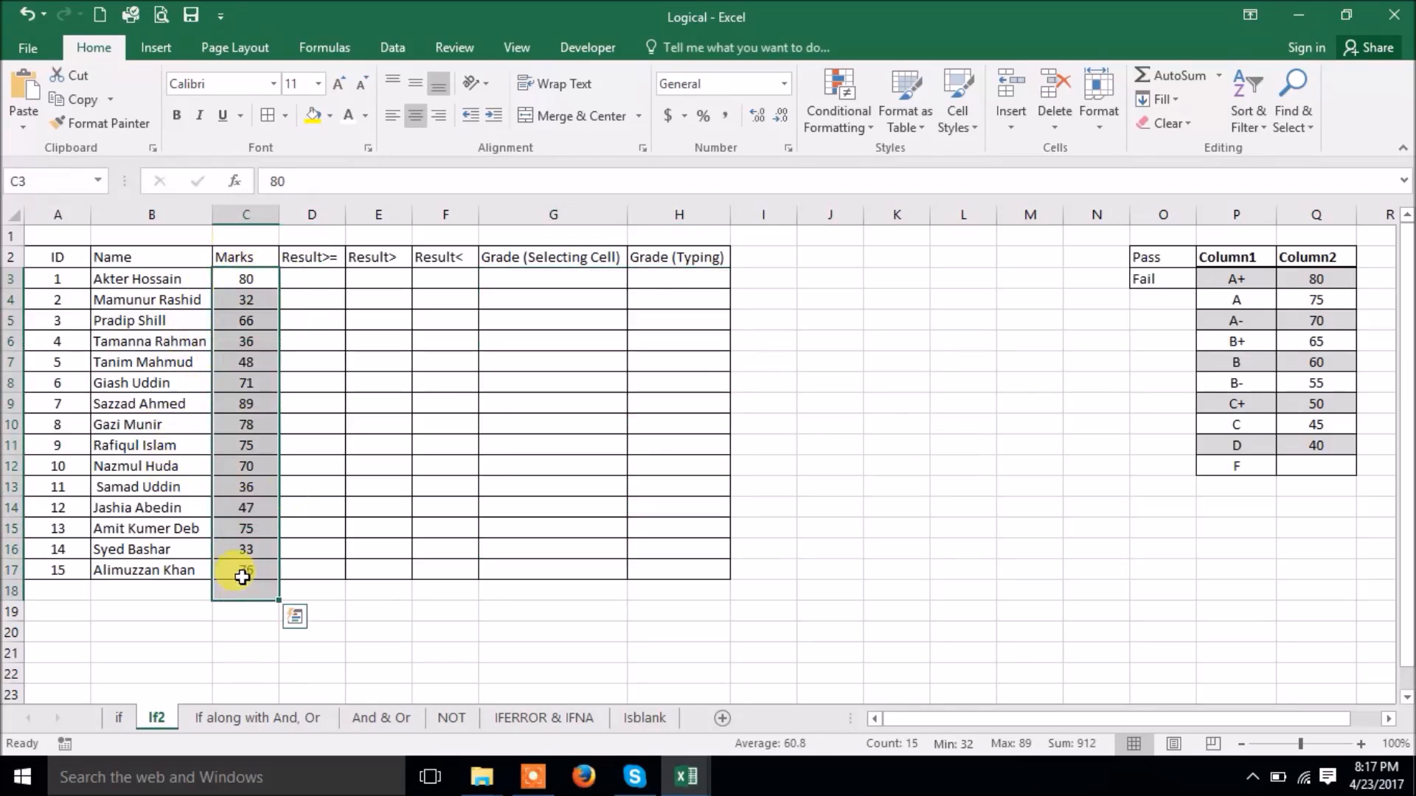
{"action": "left_click", "coordinate": [923, 304]}
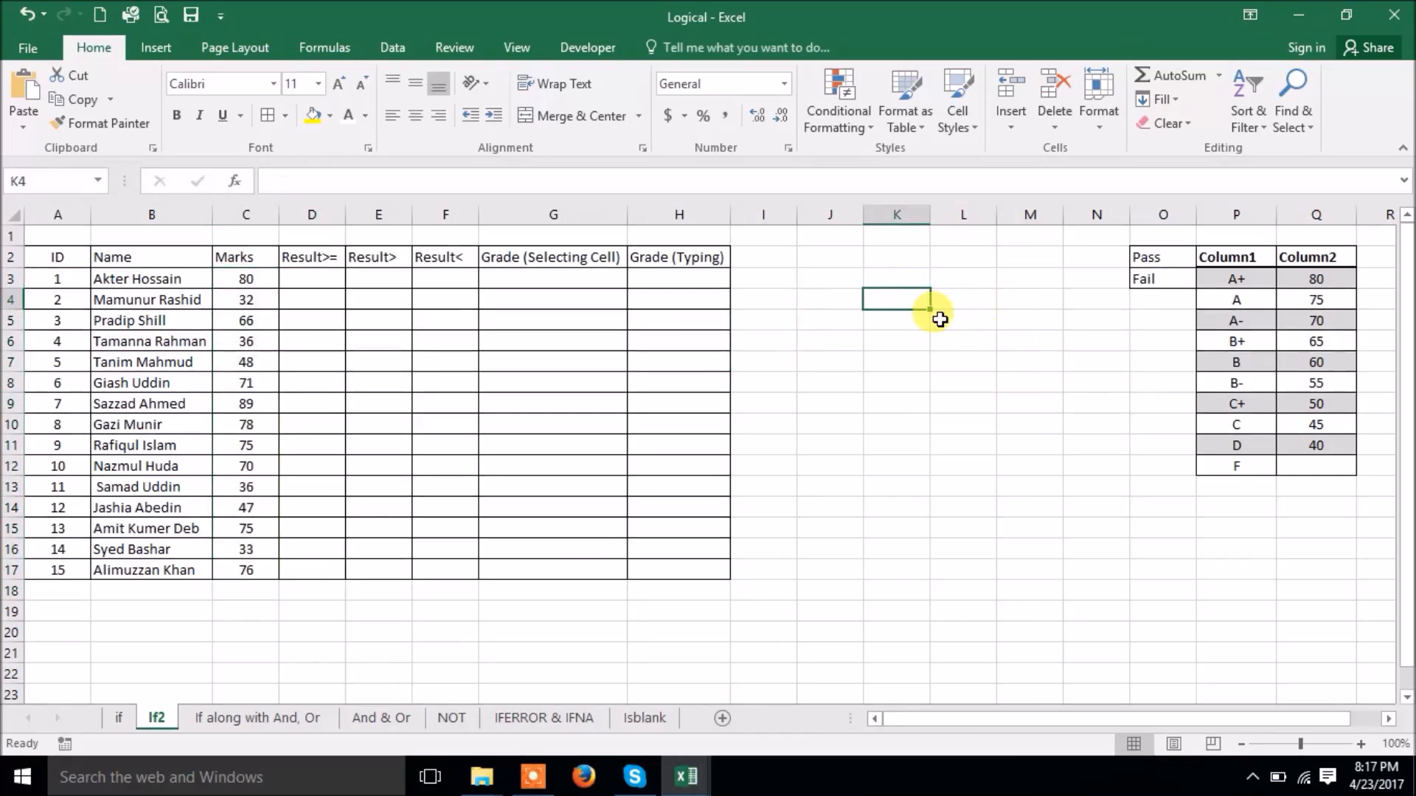
{"action": "type", "text": "40"}
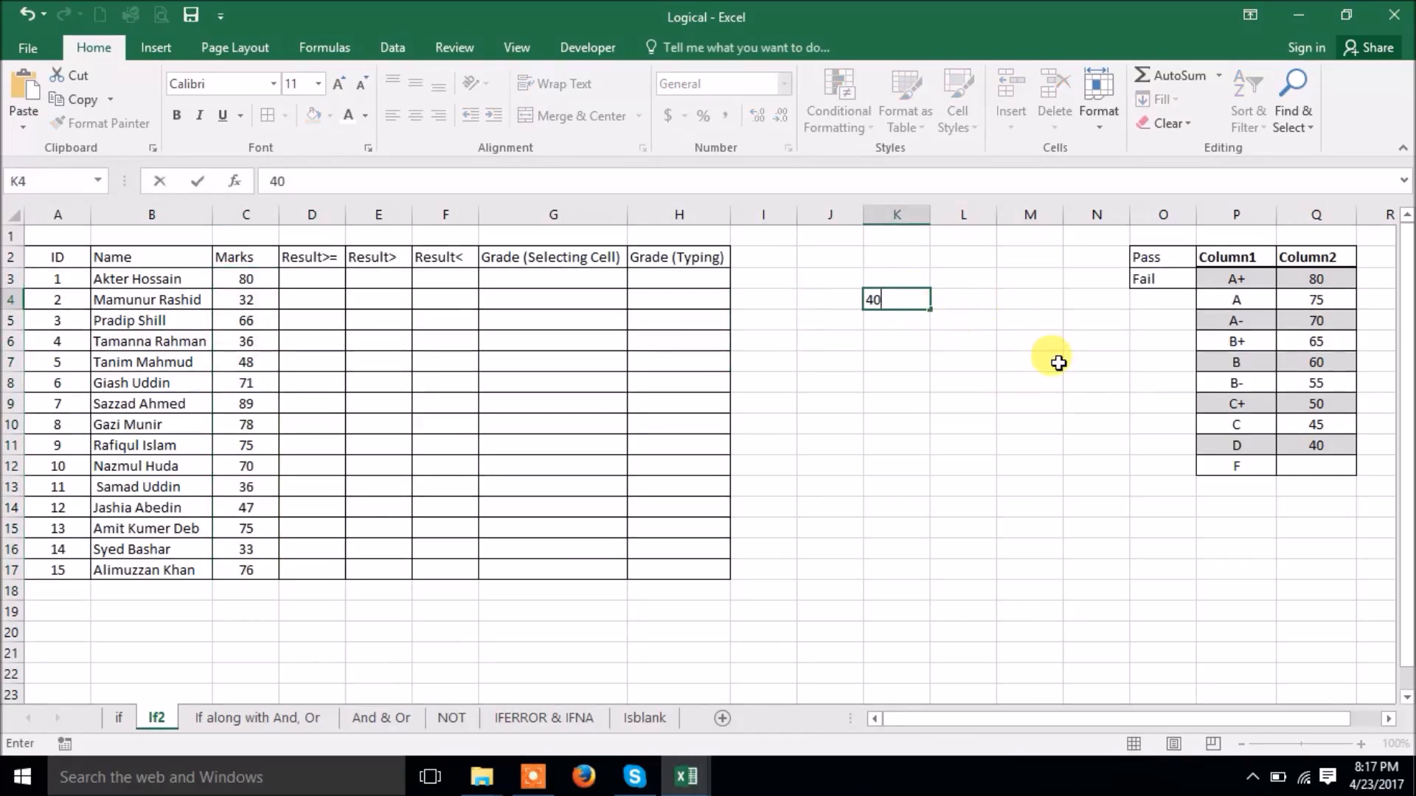
{"action": "left_click", "coordinate": [1058, 362]}
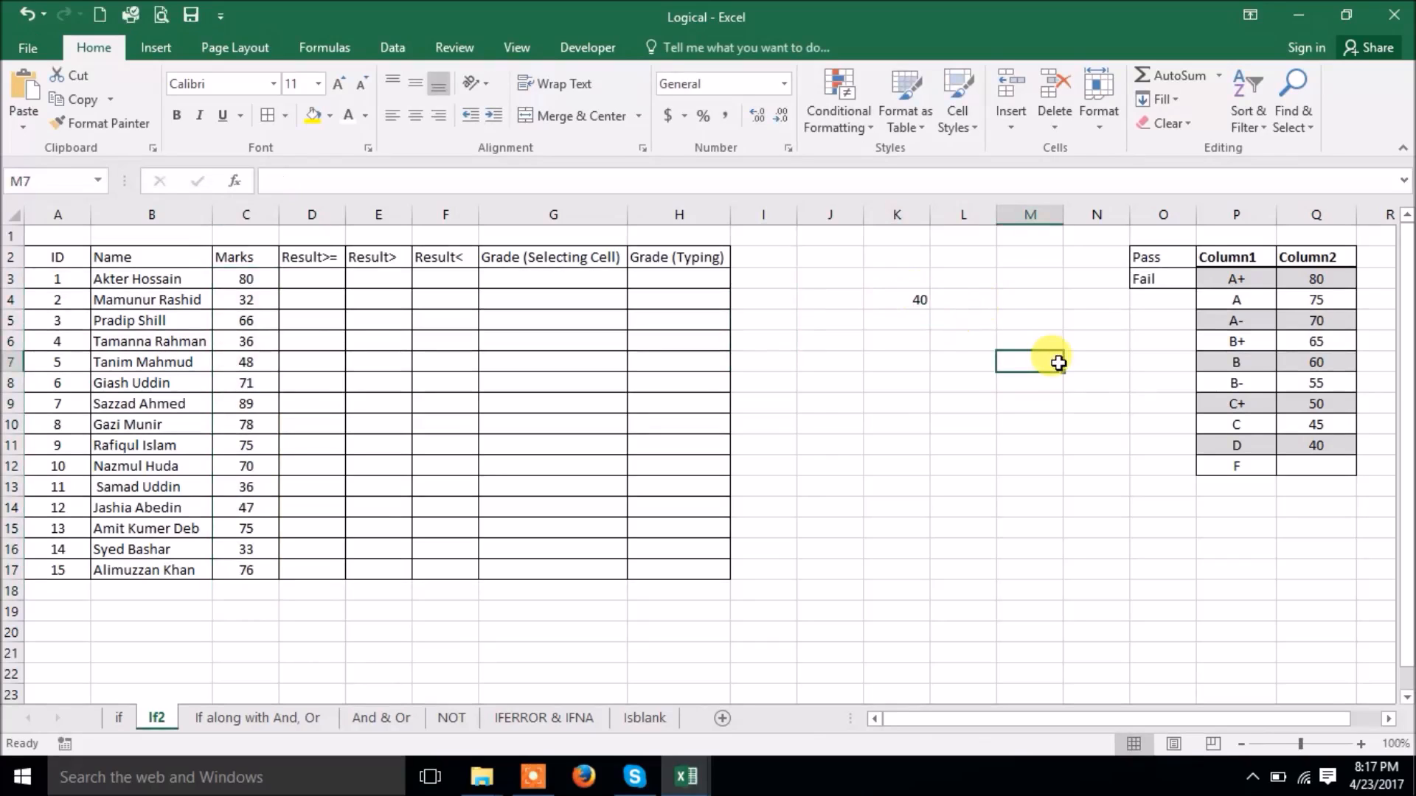
{"action": "left_click", "coordinate": [909, 294]}
{"action": "left_click_drag", "start_coordinate": [907, 289], "coordinate": [1095, 251]}
{"action": "left_click", "coordinate": [1042, 398]}
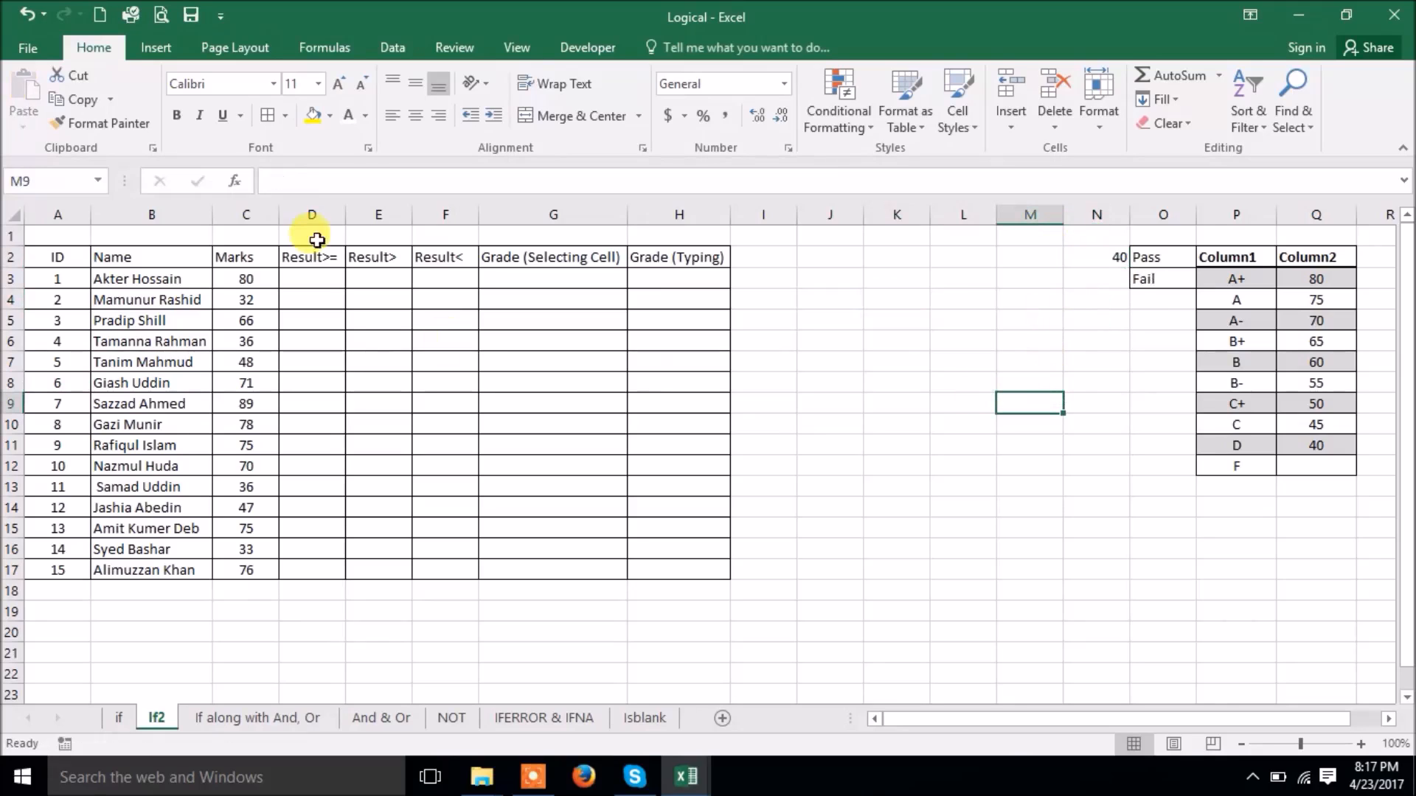
Insert an IF function in D3 with the logical test C3>=$N$2, using an absolute reference for the pass mark.
{"action": "left_click", "coordinate": [307, 277]}
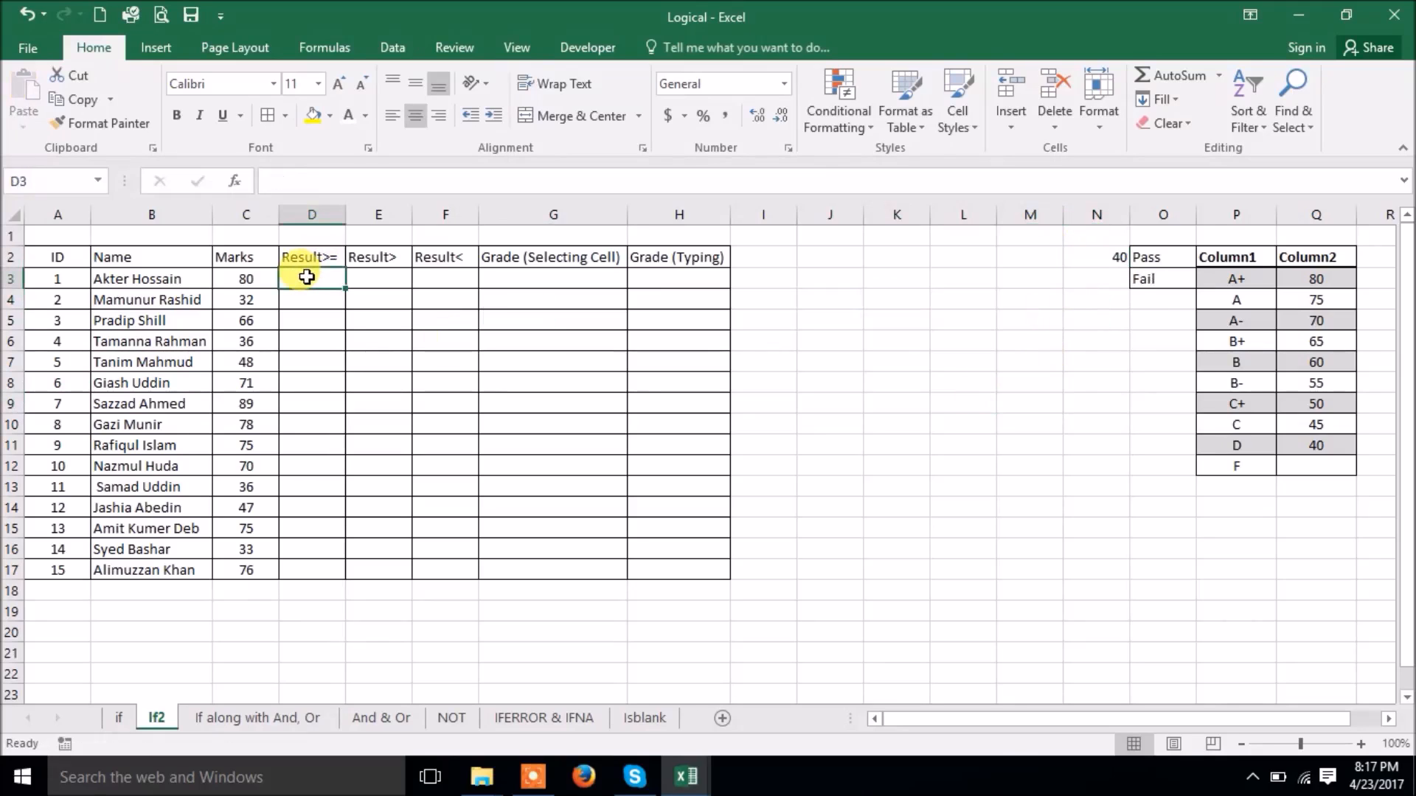
{"action": "left_click", "coordinate": [234, 180]}
{"action": "double_click", "coordinate": [614, 447]}
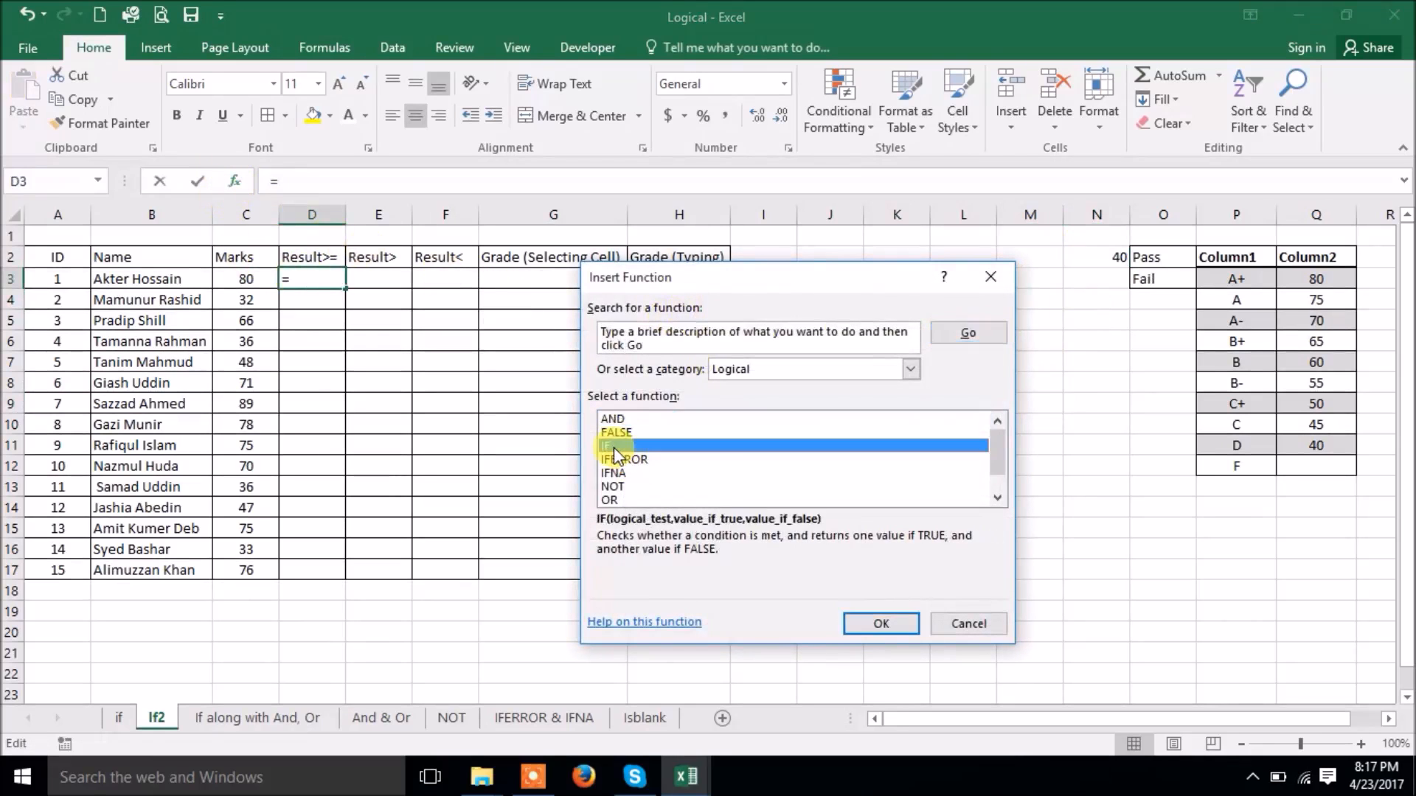
{"action": "left_click", "coordinate": [246, 278]}
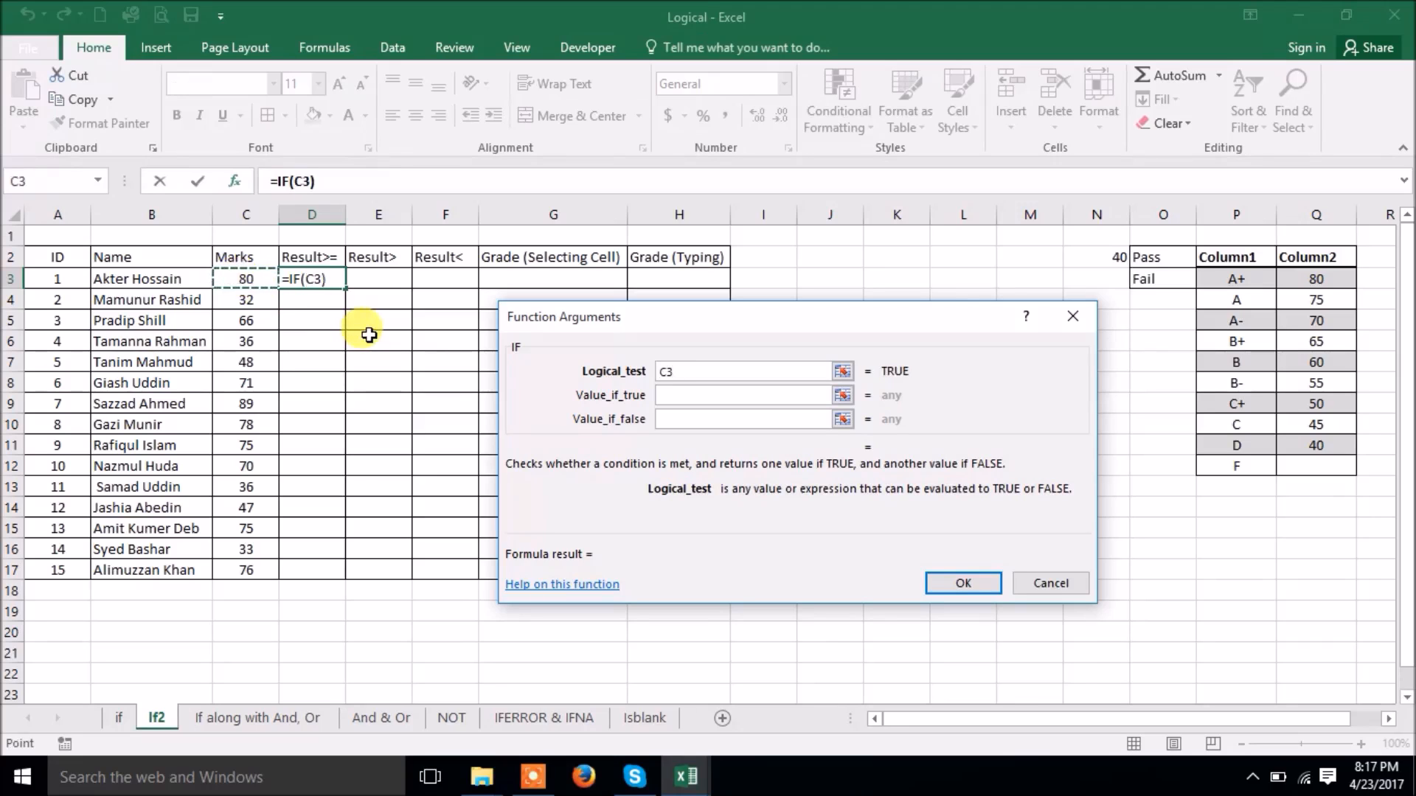
{"action": "type", "text": ">="}
{"action": "left_click", "coordinate": [1098, 256]}
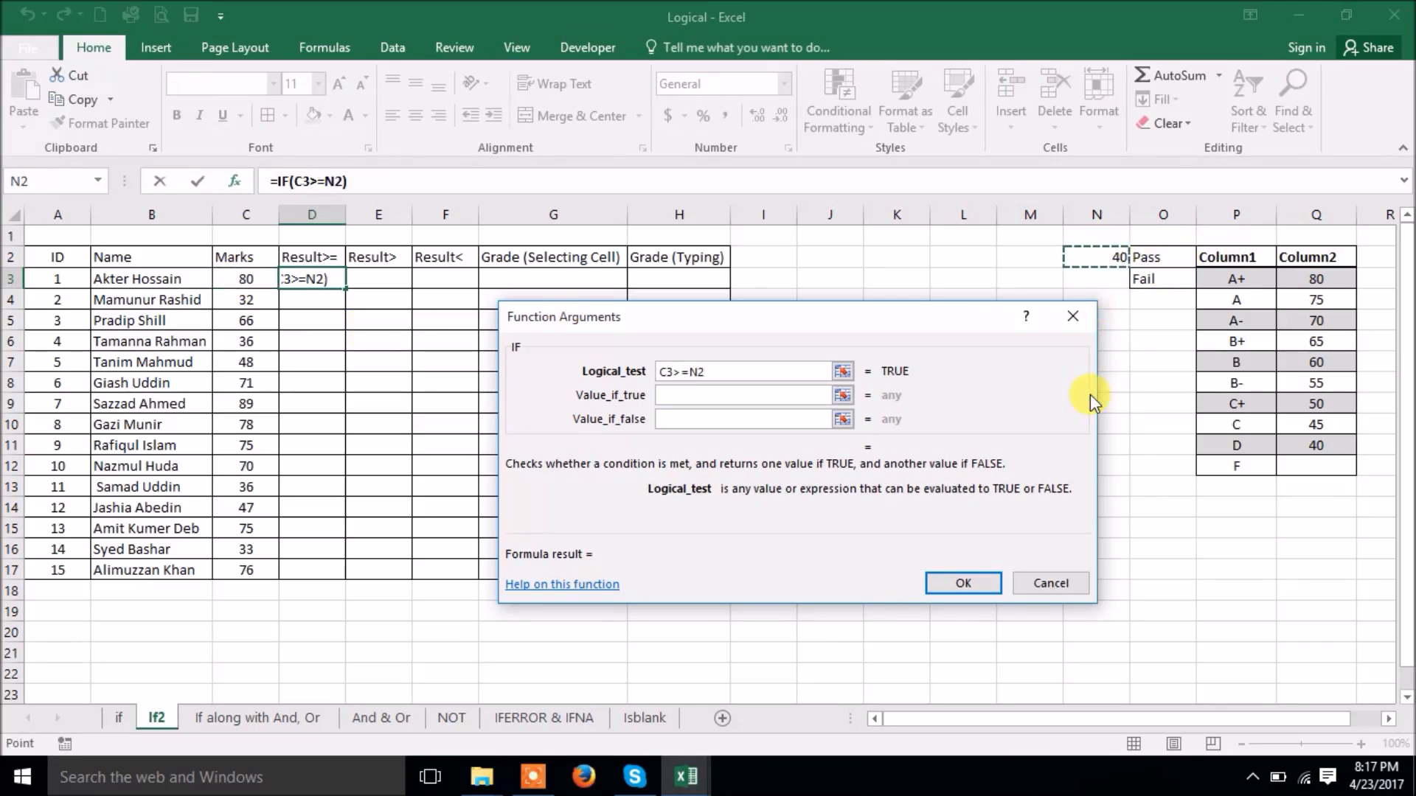
{"action": "key", "text": "F4"}
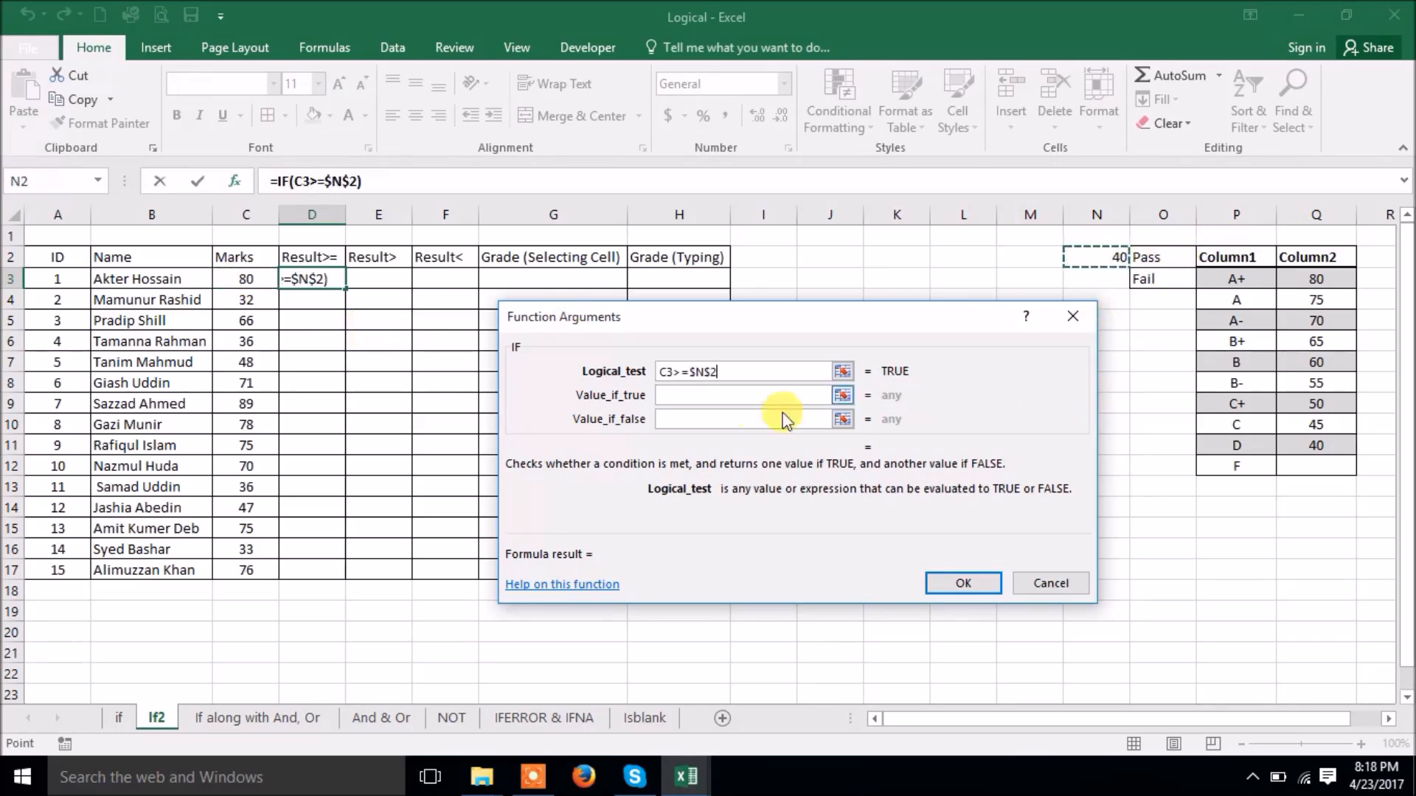
Return "Pass" if true and "Fail" if false in D3's IF function, and fill the formula down to D17.
{"action": "left_click", "coordinate": [719, 395]}
{"action": "type", "text": "\"P"}
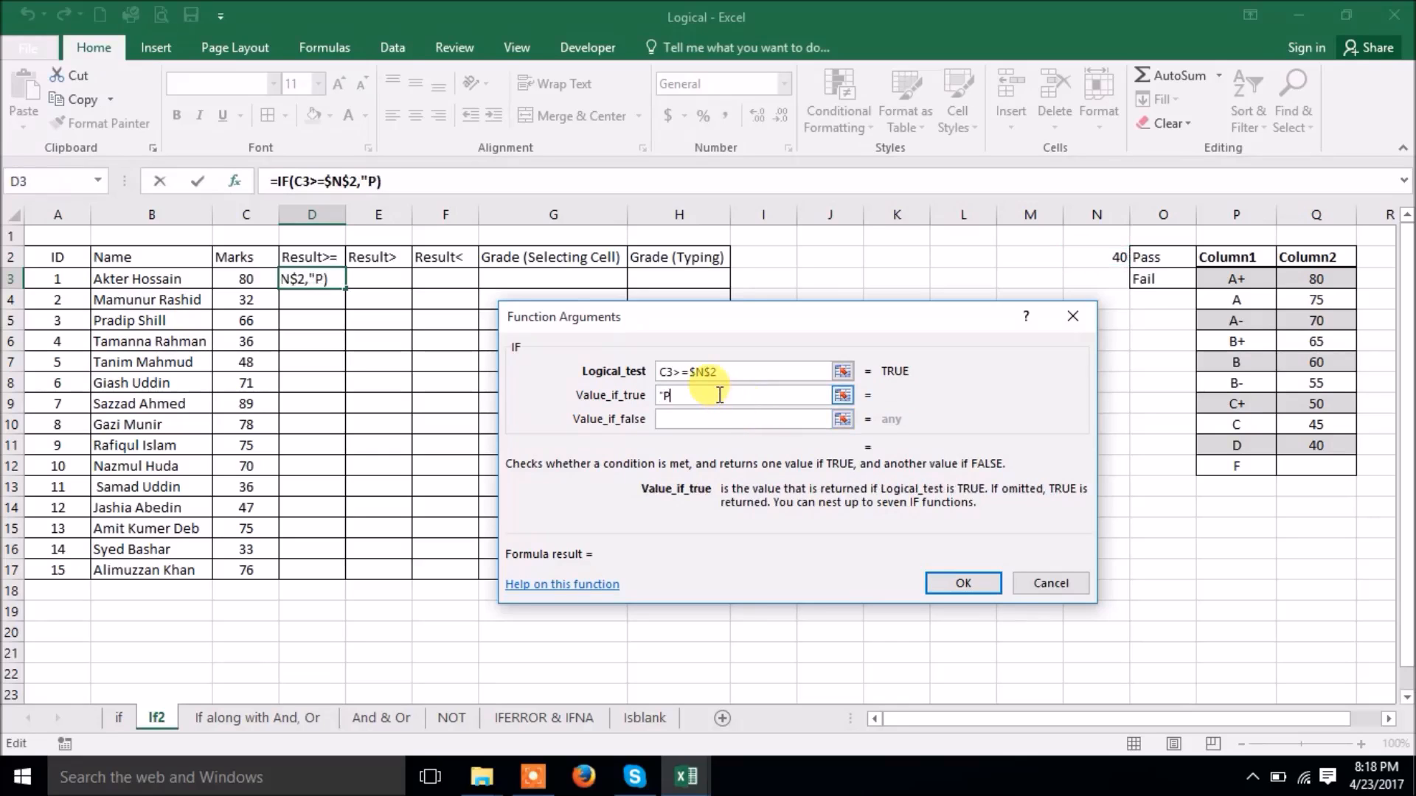
{"action": "type", "text": "ass\""}
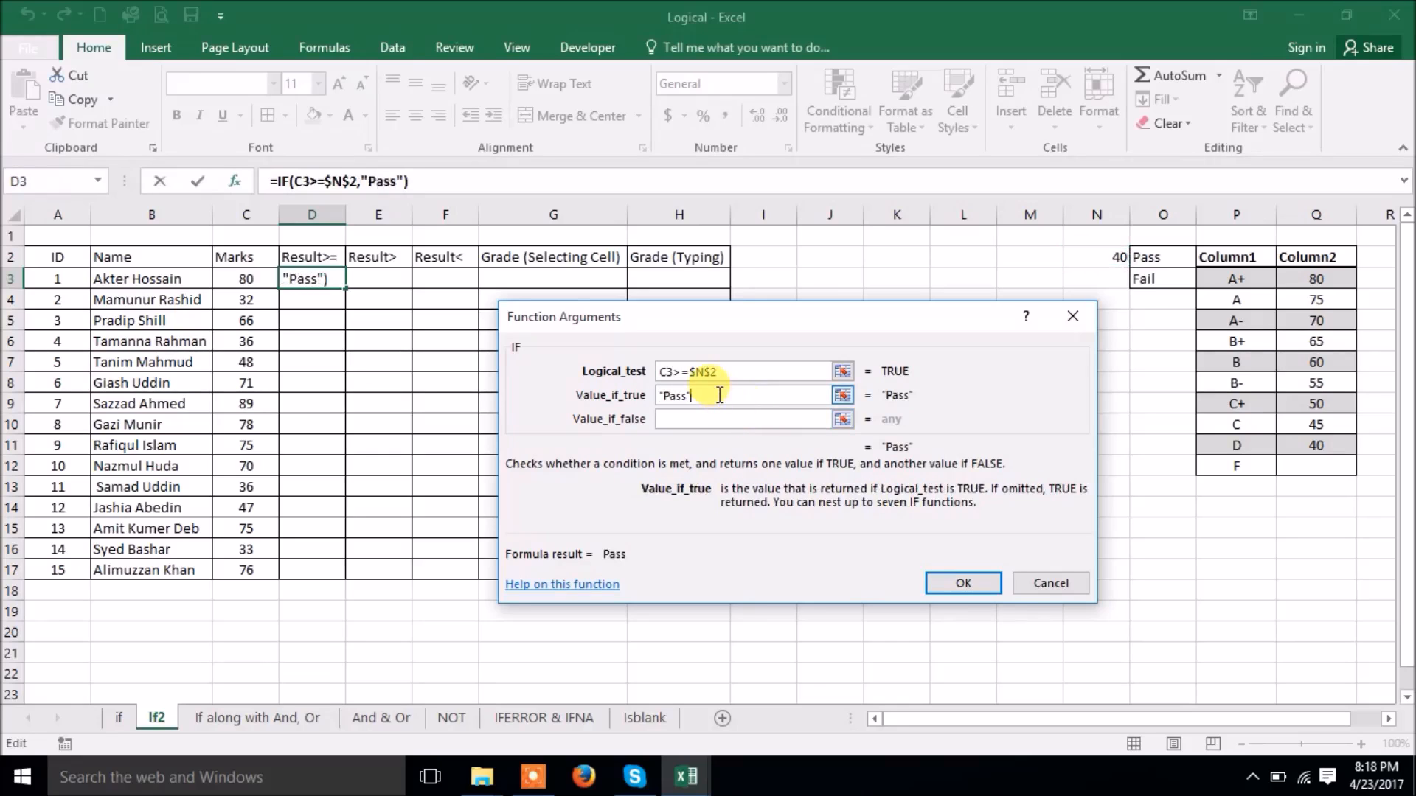
{"action": "left_click", "coordinate": [725, 418]}
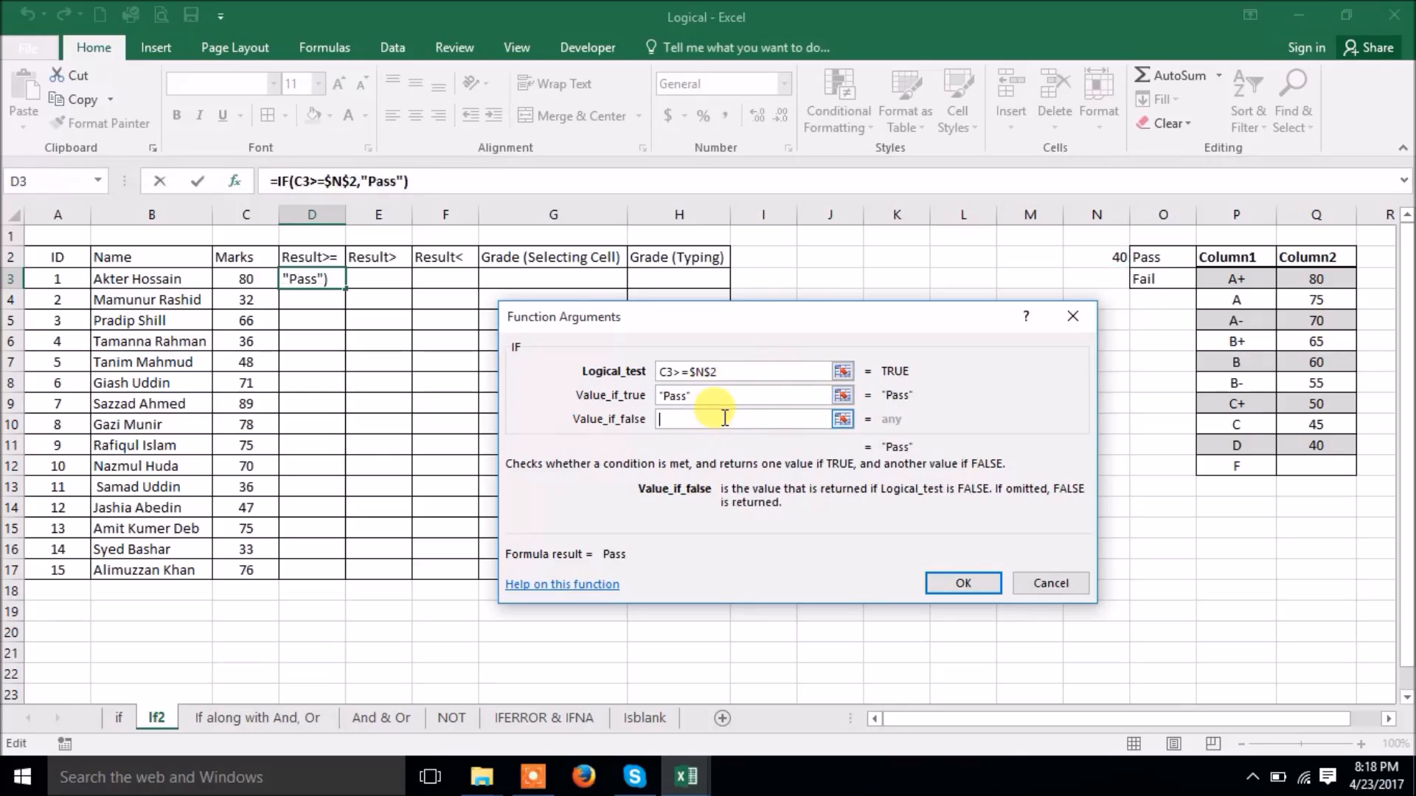
{"action": "type", "text": "\"Fai"}
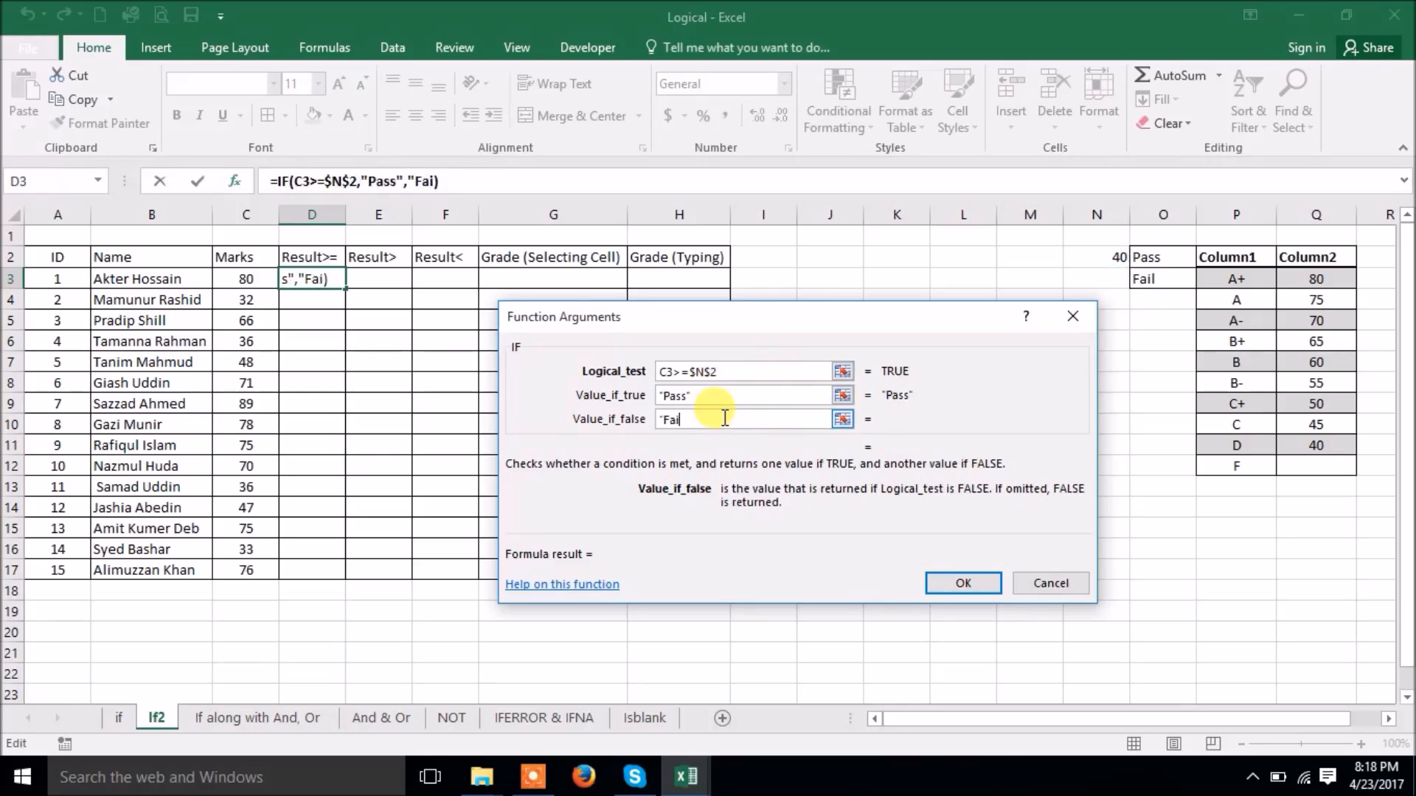
{"action": "type", "text": "l\""}
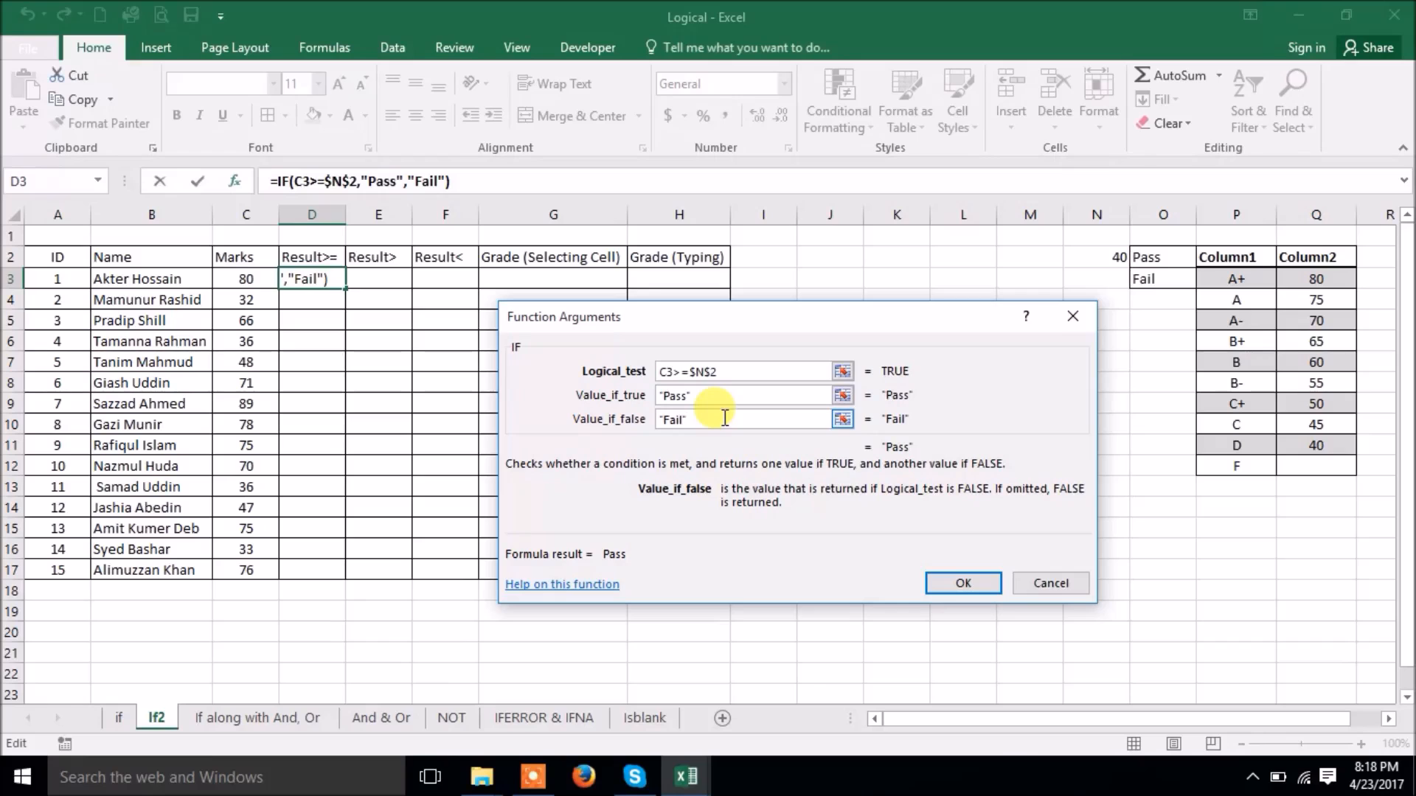
{"action": "left_click", "coordinate": [963, 584]}
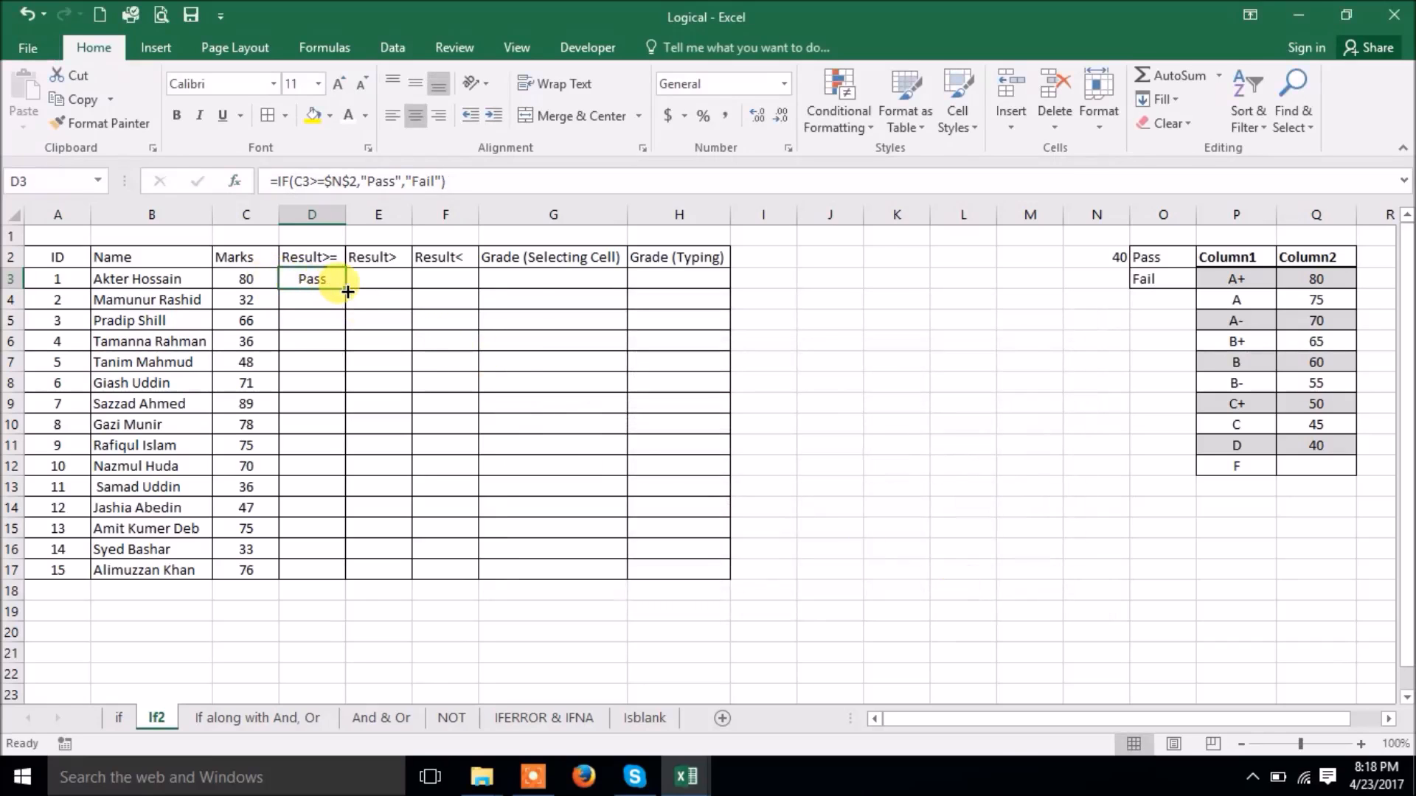
{"action": "left_click_drag", "start_coordinate": [347, 291], "coordinate": [342, 580]}
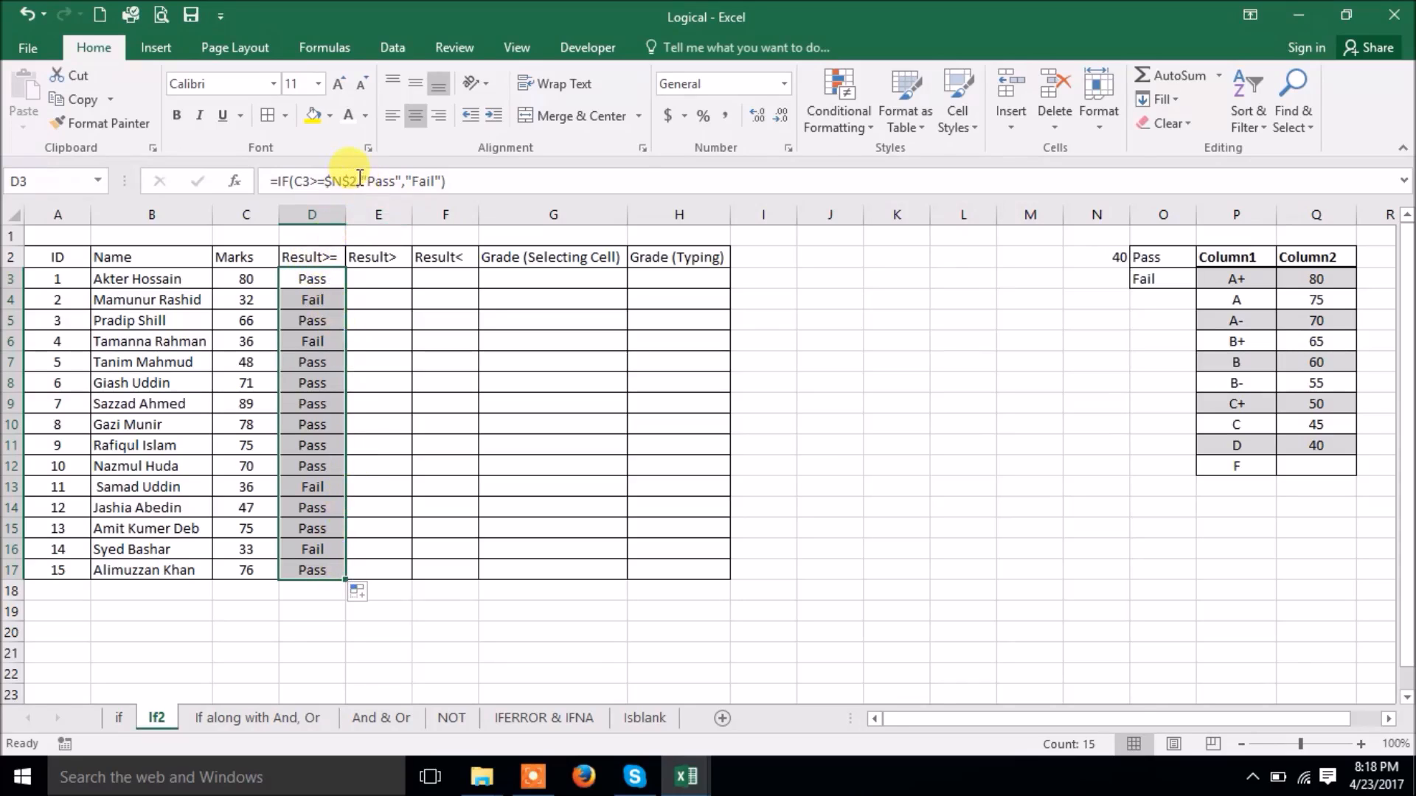
Replace the "Pass" and "Fail" texts in D3's formula with $O$2 and $O$3, and refill the formula down to D17.
{"action": "left_click_drag", "start_coordinate": [361, 180], "coordinate": [396, 182]}
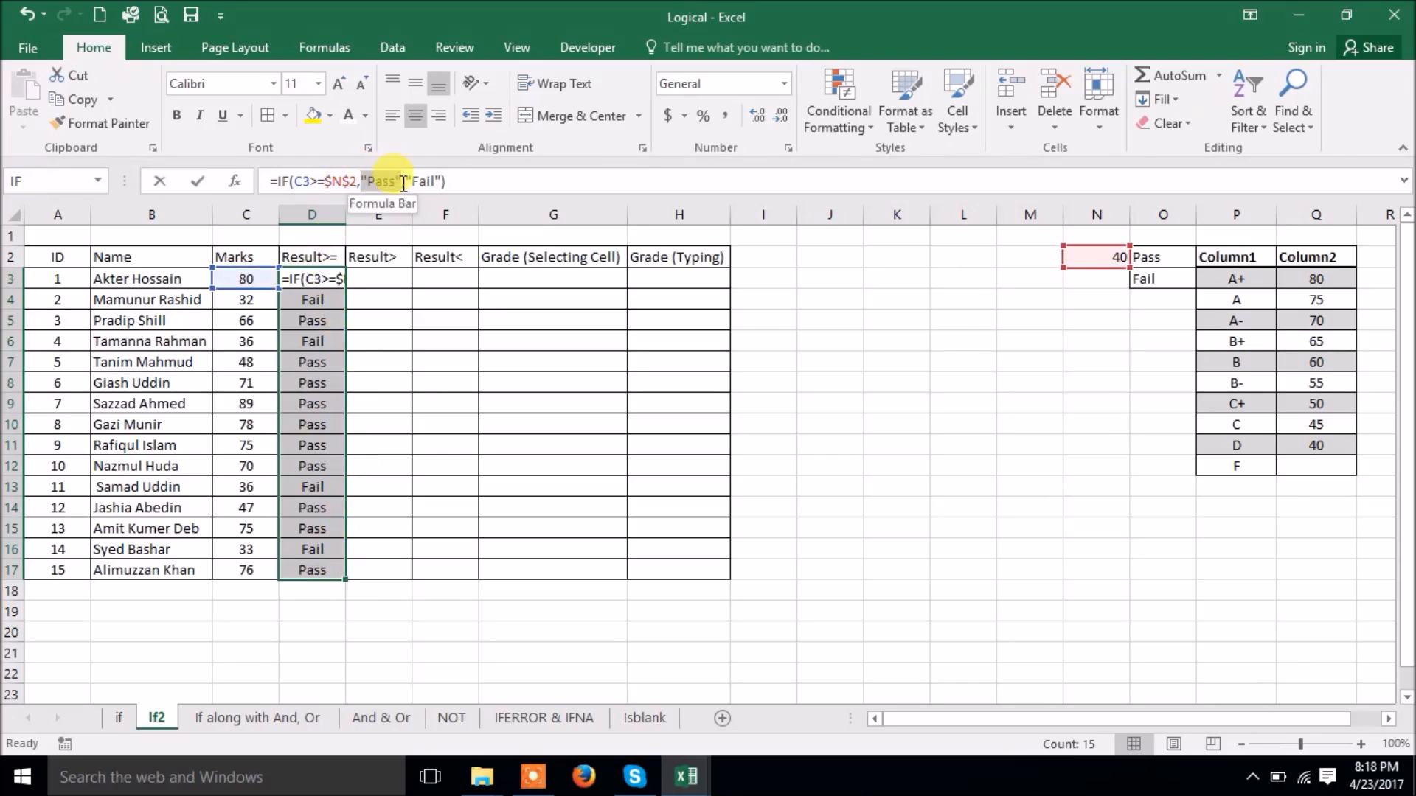
{"action": "left_click", "coordinate": [1152, 260]}
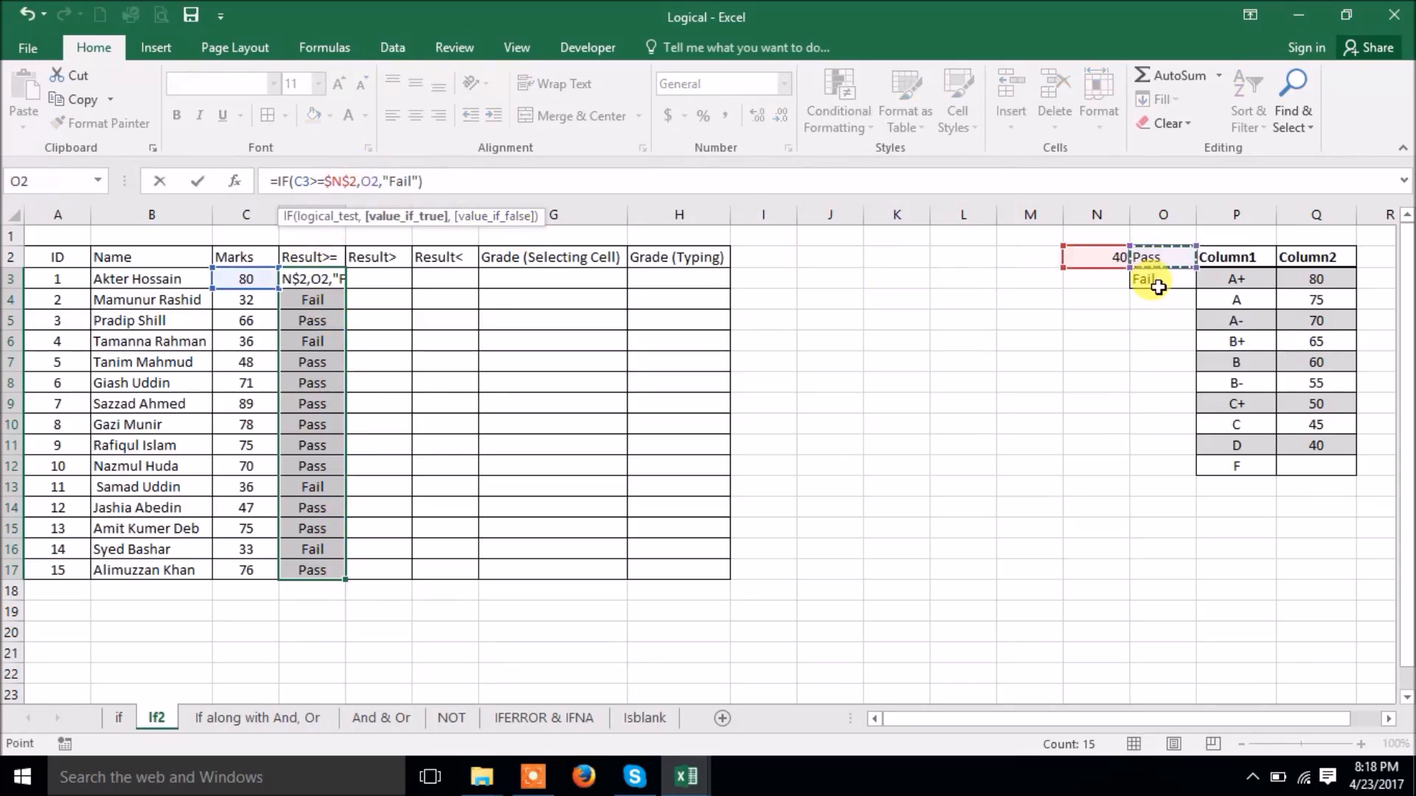
{"action": "key", "text": "F4"}
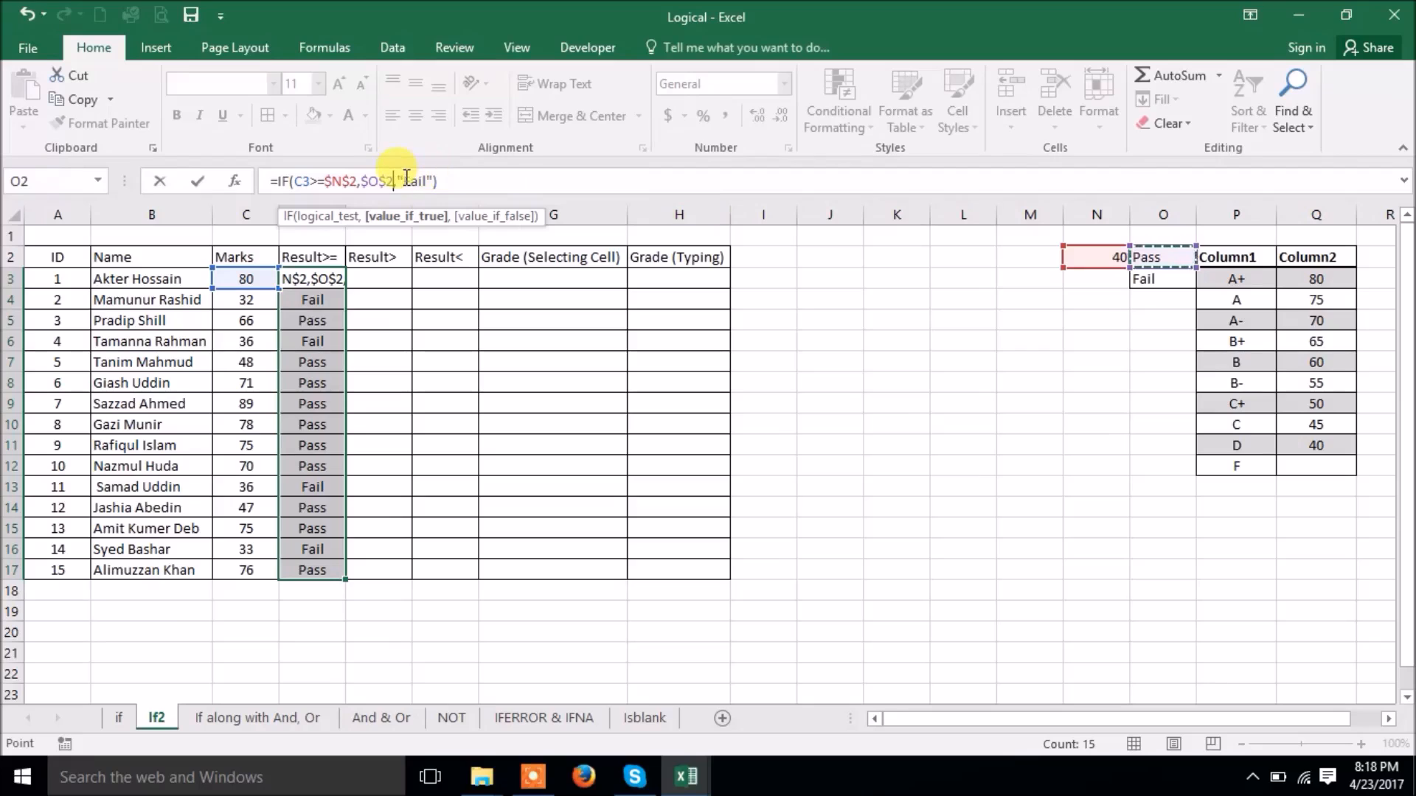
{"action": "left_click_drag", "start_coordinate": [396, 181], "coordinate": [436, 189]}
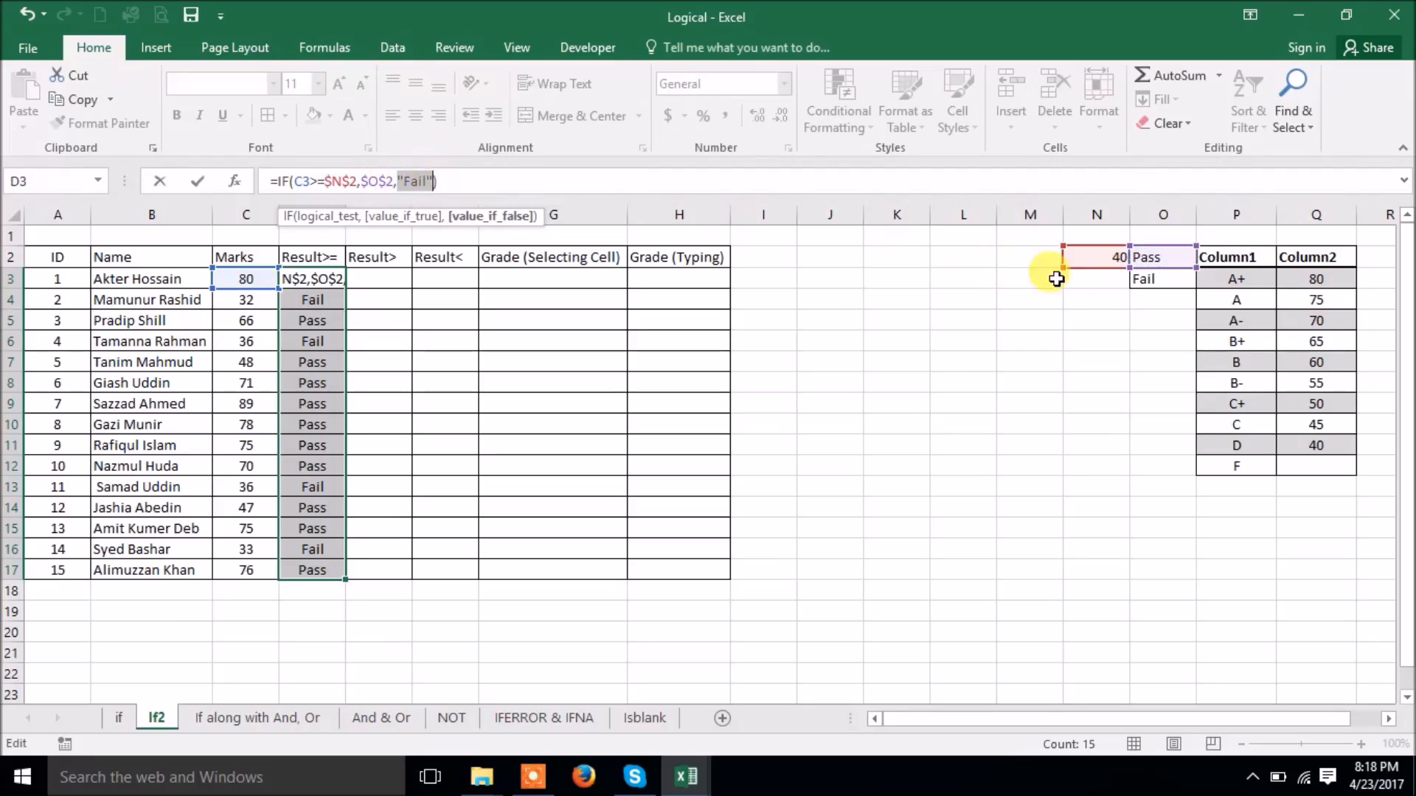
{"action": "left_click", "coordinate": [1142, 279]}
{"action": "key", "text": "F4"}
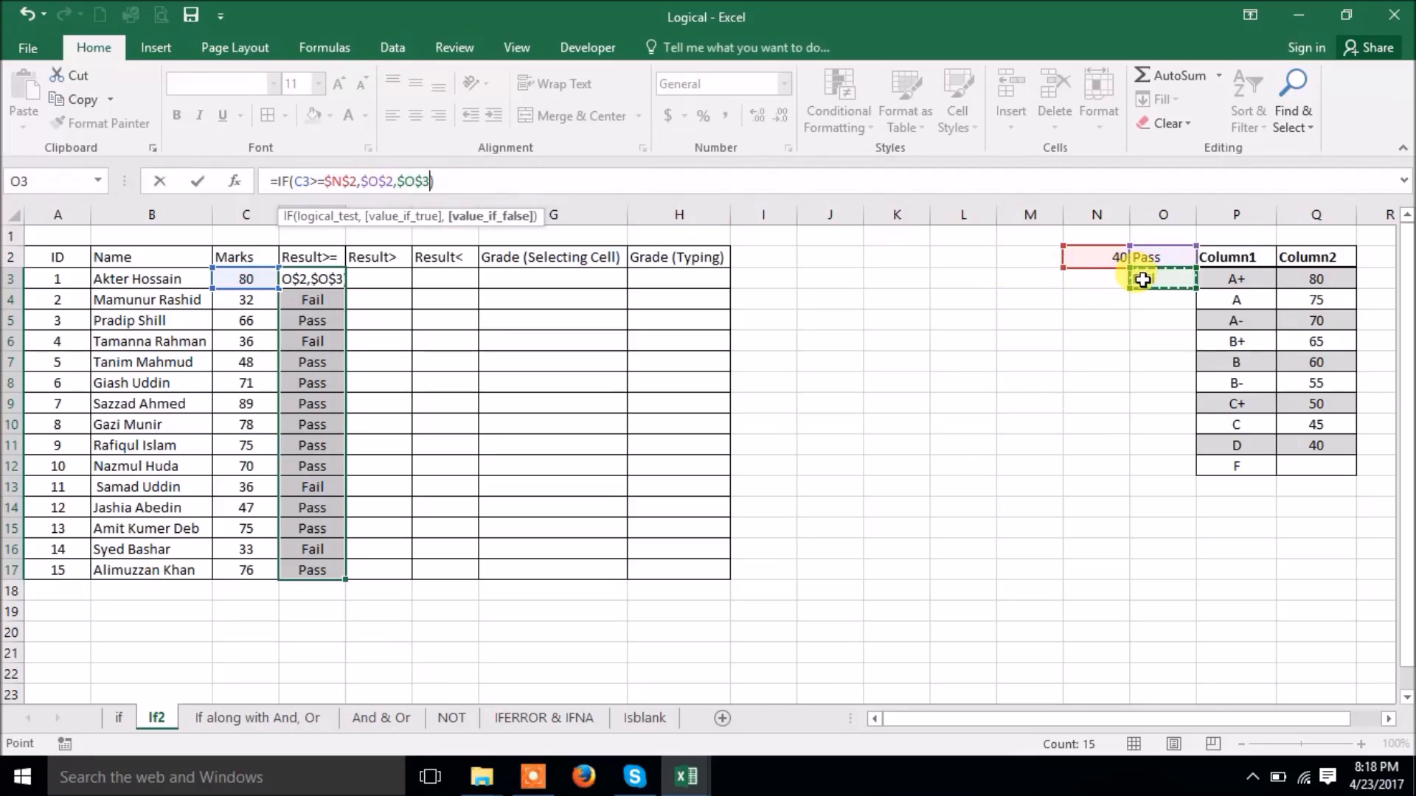
{"action": "key", "text": "Return"}
{"action": "left_click", "coordinate": [301, 279]}
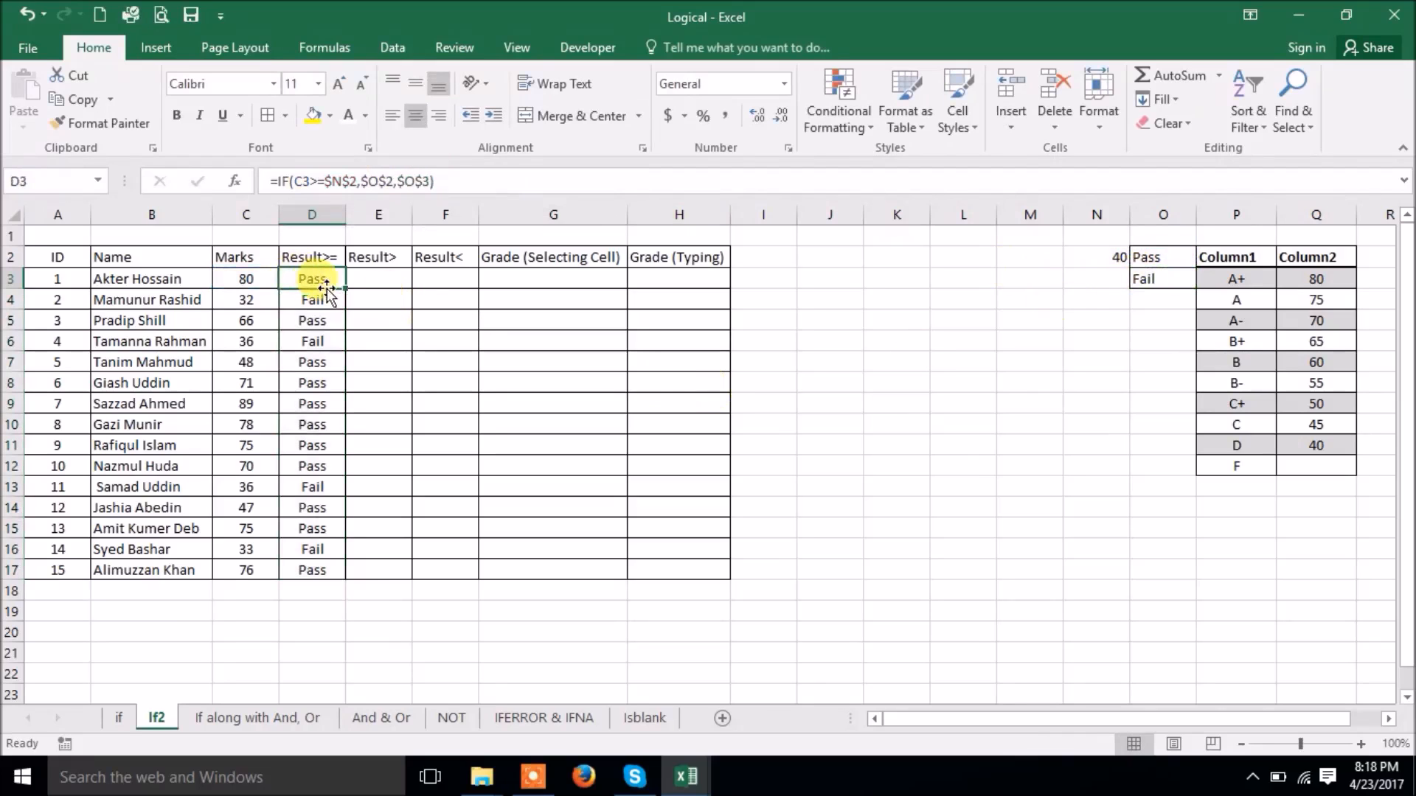
{"action": "left_click_drag", "start_coordinate": [345, 290], "coordinate": [330, 586]}
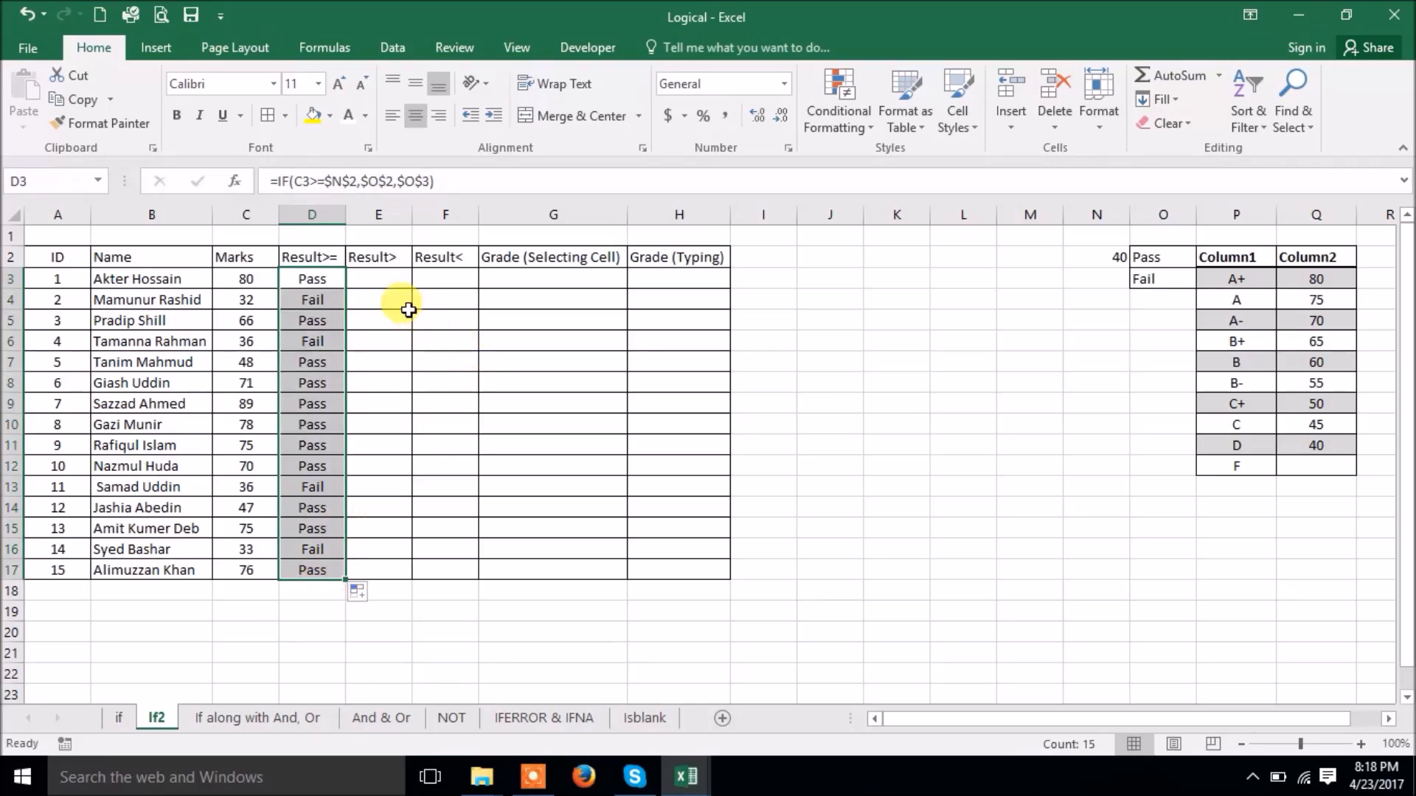
Enter =IF(C3>39,"Pass","Fail") in E3 under Result> and fill it down to E17.
{"action": "left_click", "coordinate": [376, 279]}
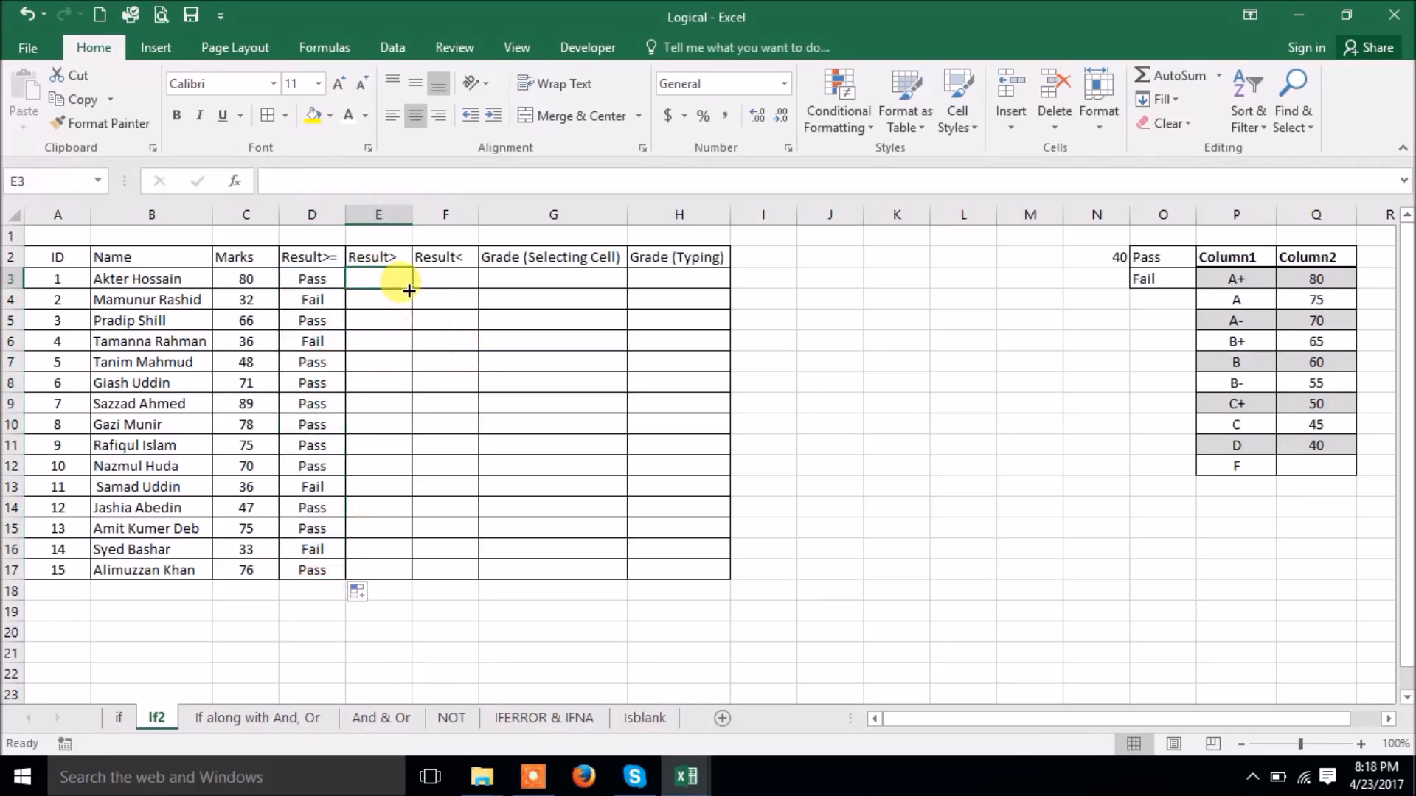
{"action": "type", "text": "=if"}
{"action": "key", "text": "Tab"}
{"action": "left_click", "coordinate": [246, 279]}
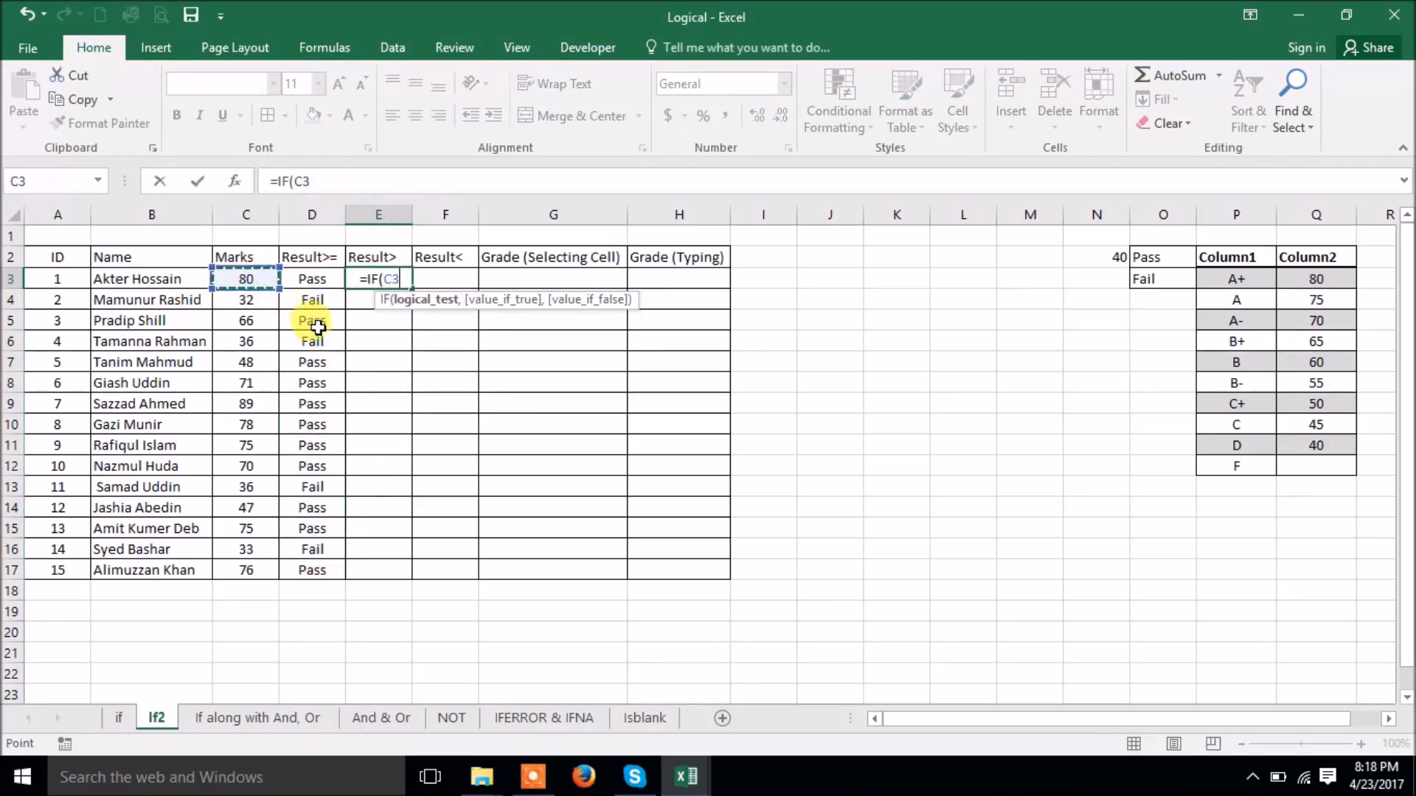
{"action": "type", "text": ">39,"}
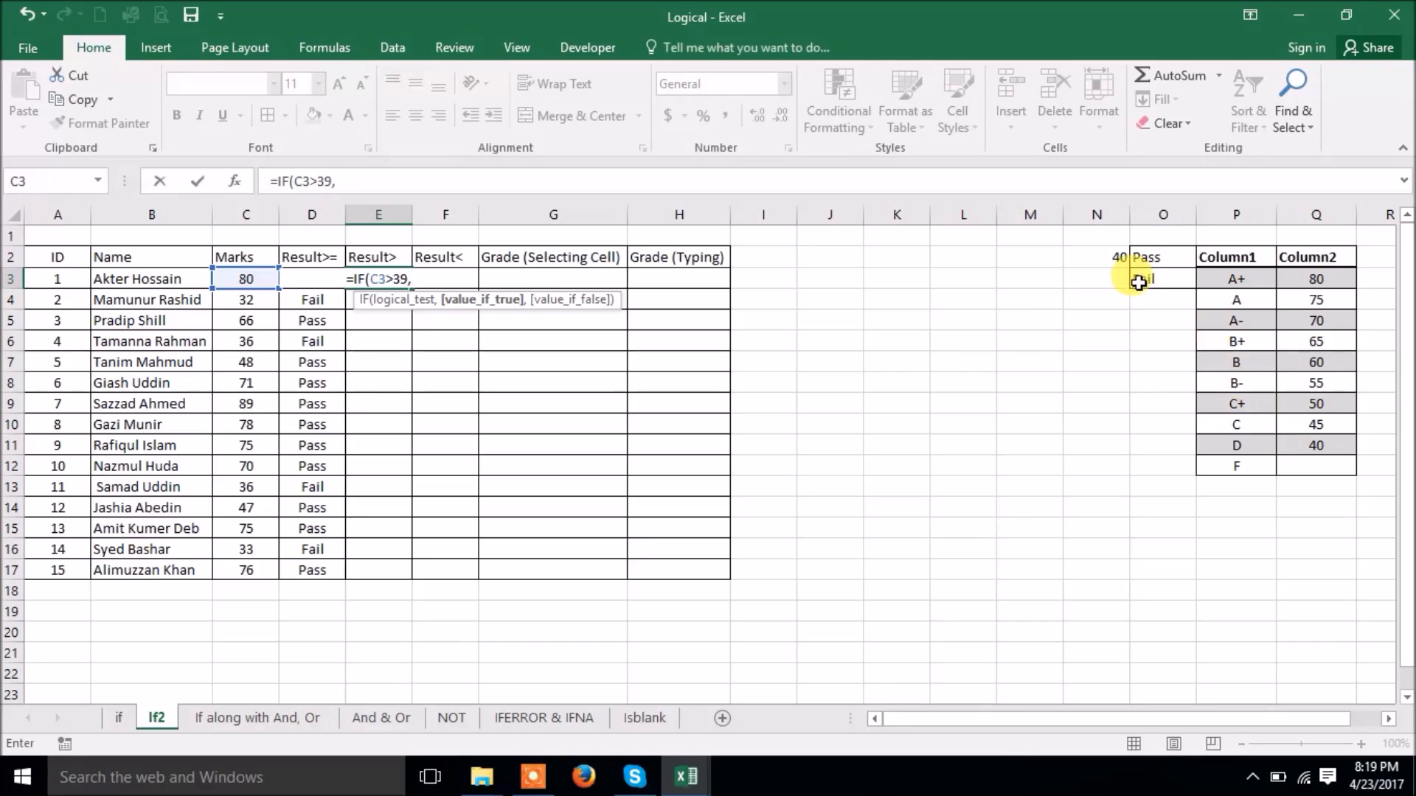
{"action": "type", "text": "\""}
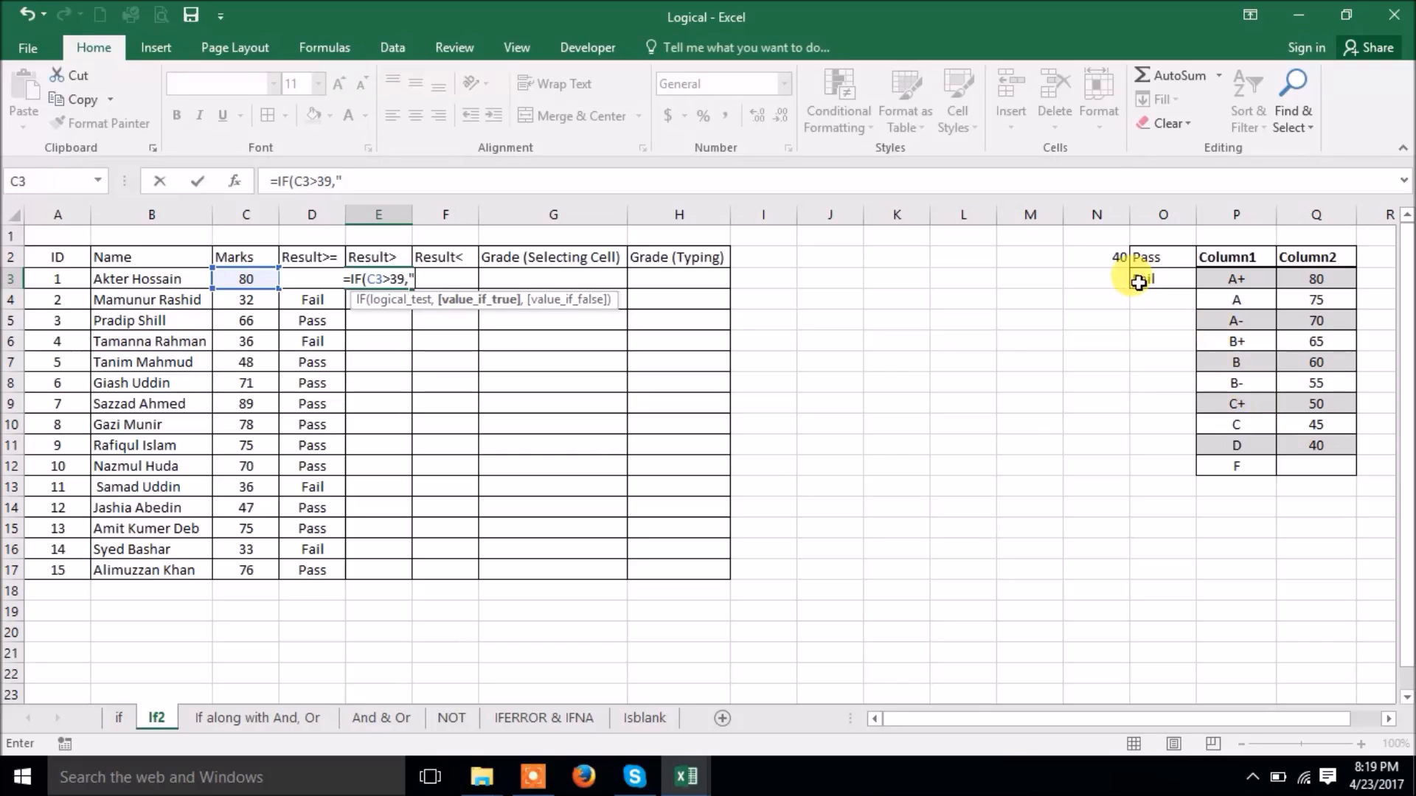
{"action": "type", "text": "Psss"}
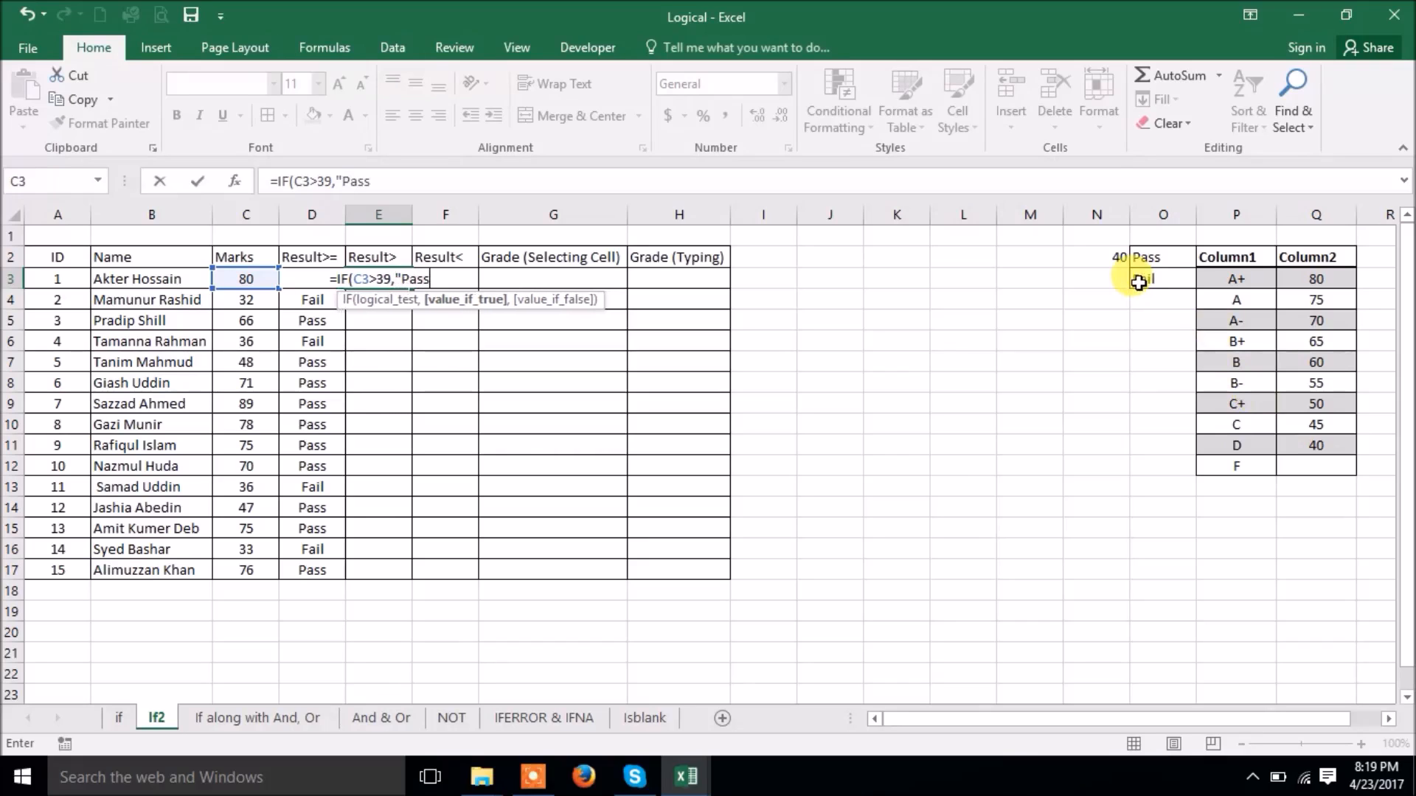
{"action": "type", "text": "\""}
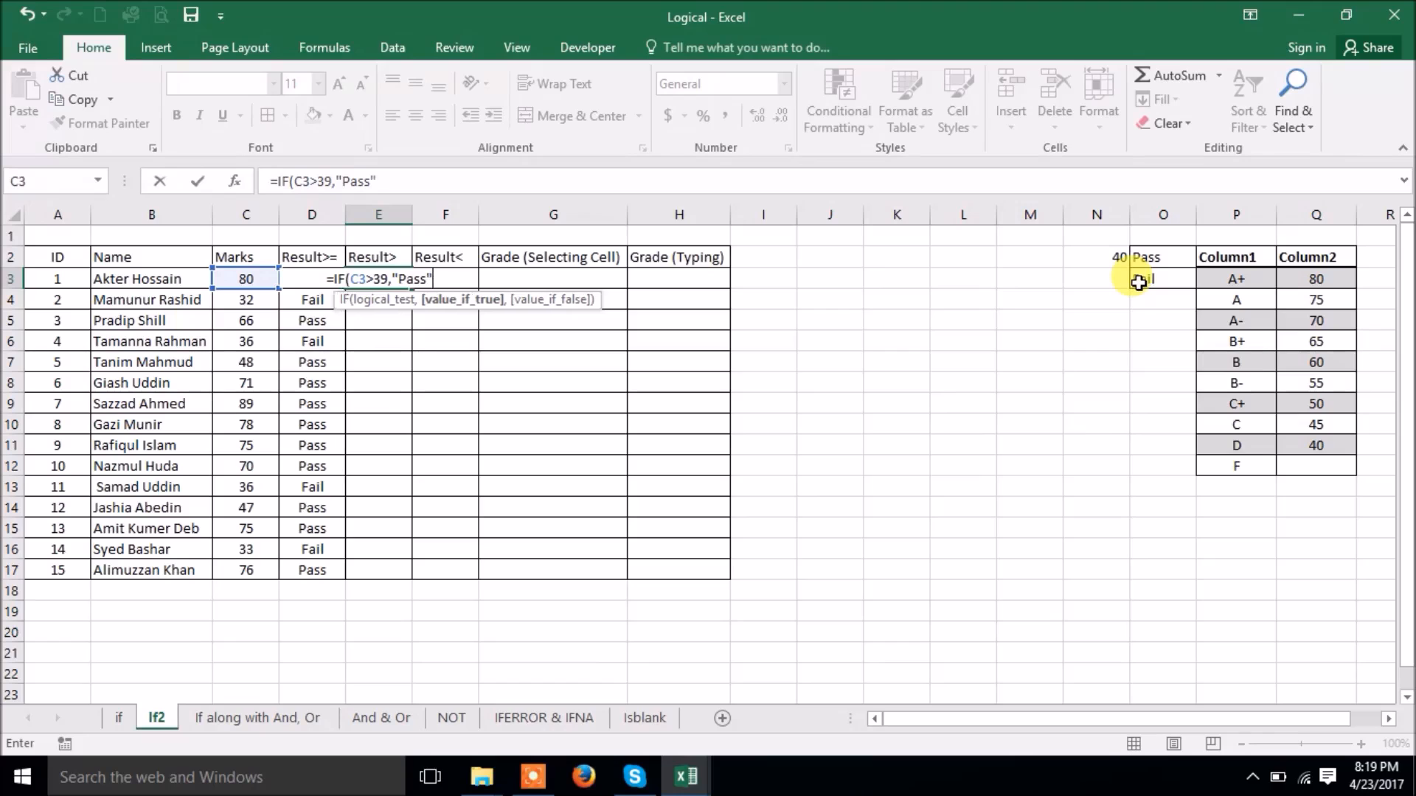
{"action": "type", "text": ",\"Fail"}
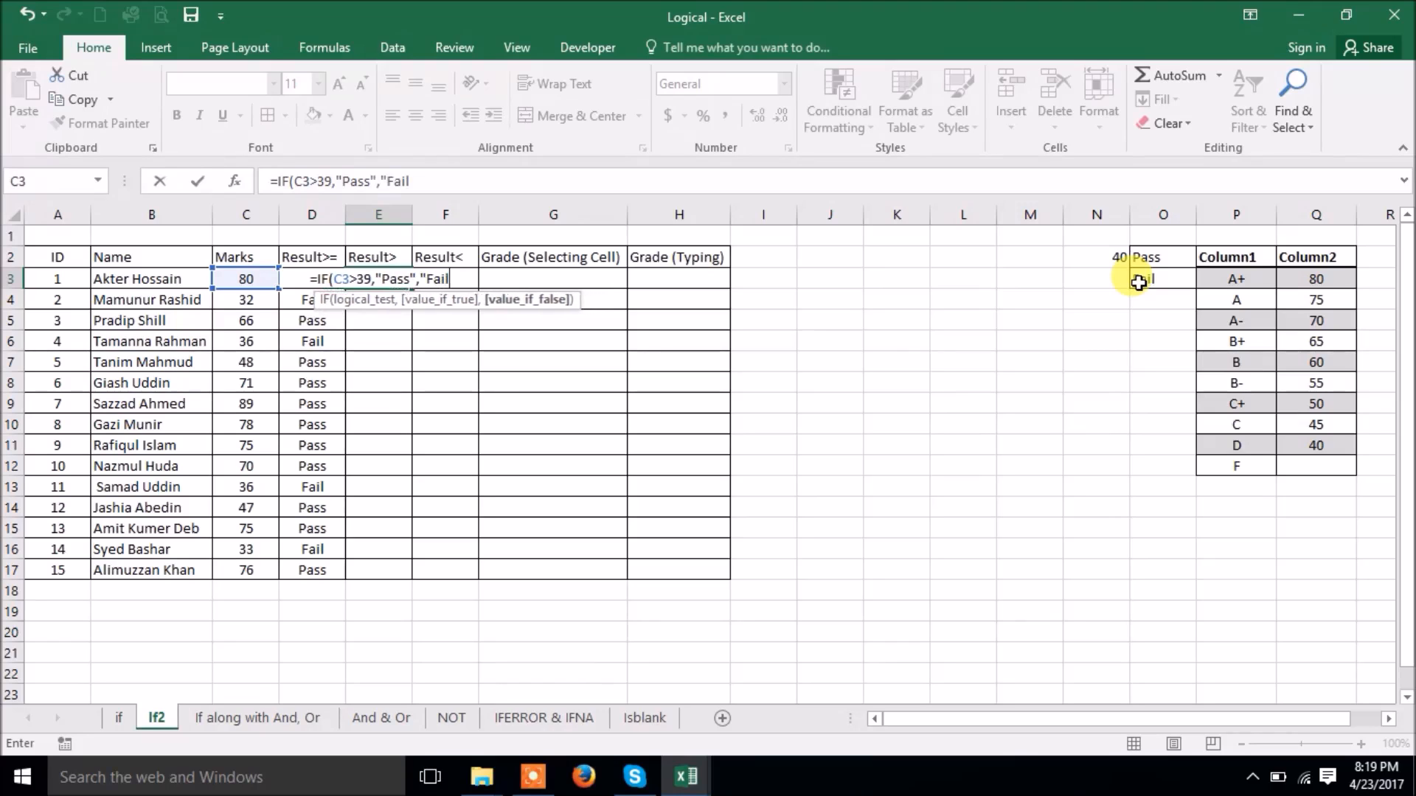
{"action": "key", "text": "Return"}
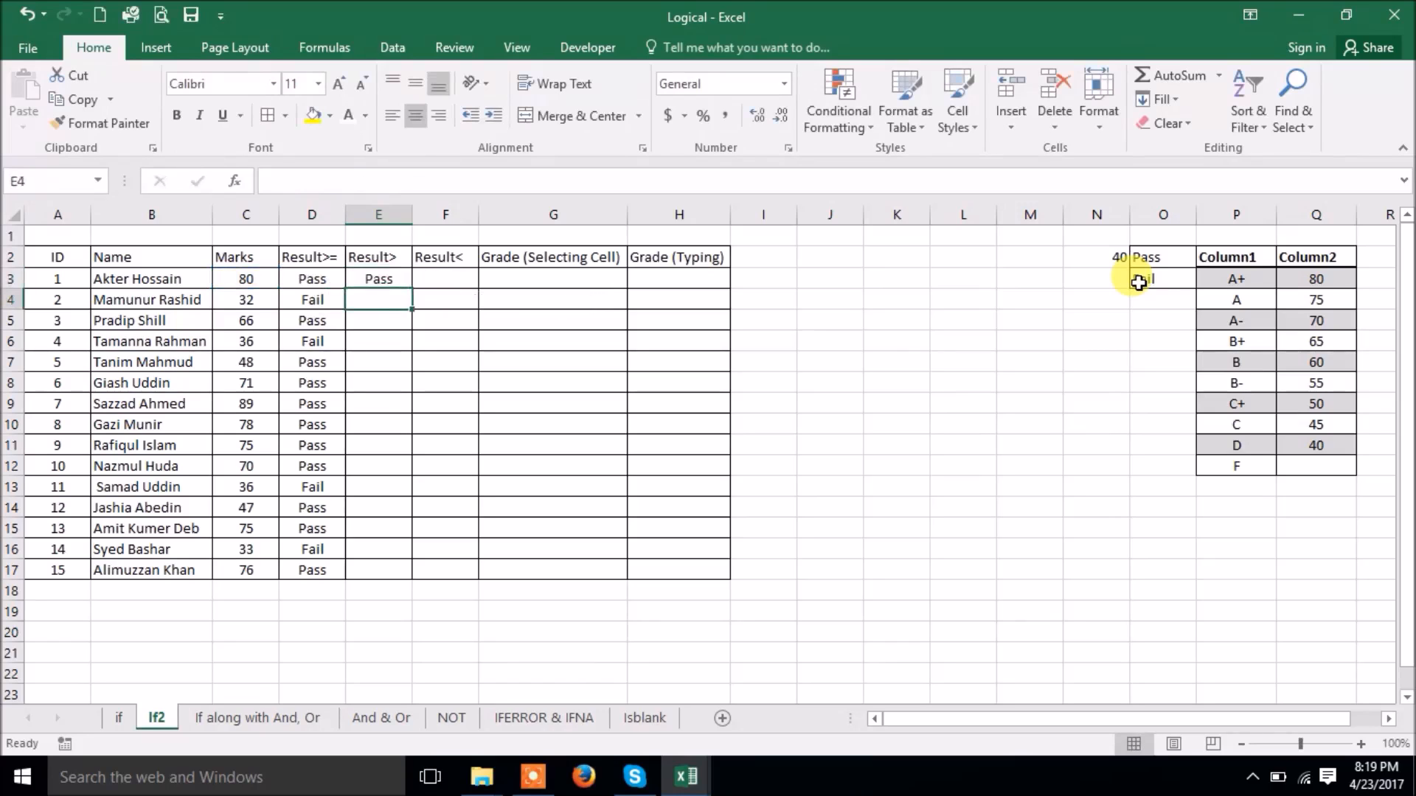
{"action": "left_click", "coordinate": [374, 278]}
{"action": "left_click_drag", "start_coordinate": [411, 289], "coordinate": [430, 571]}
Start an IF formula in F3 under Result< with the logical test C3<$N$2, using an absolute reference for the pass mark.
{"action": "left_click", "coordinate": [450, 284]}
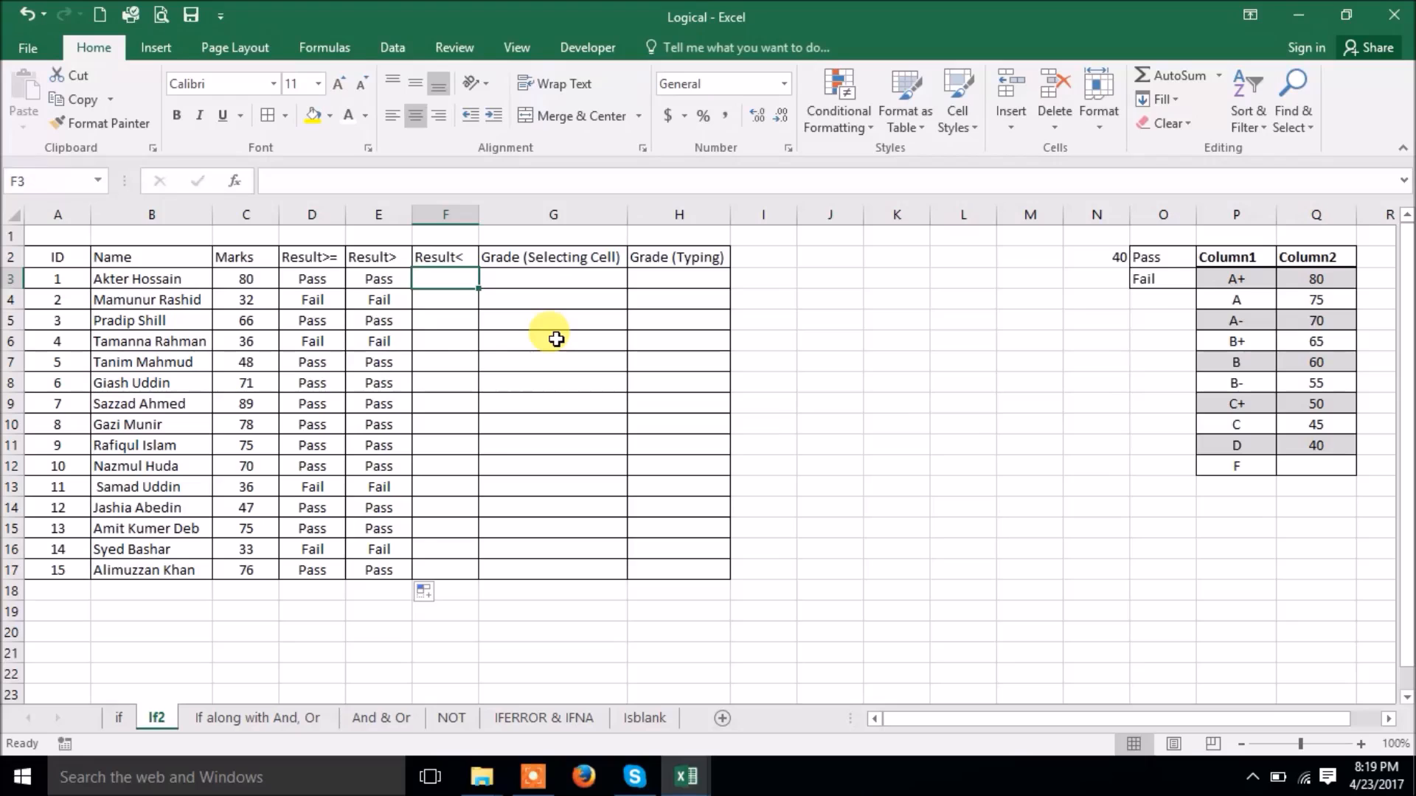
{"action": "type", "text": "=IF("}
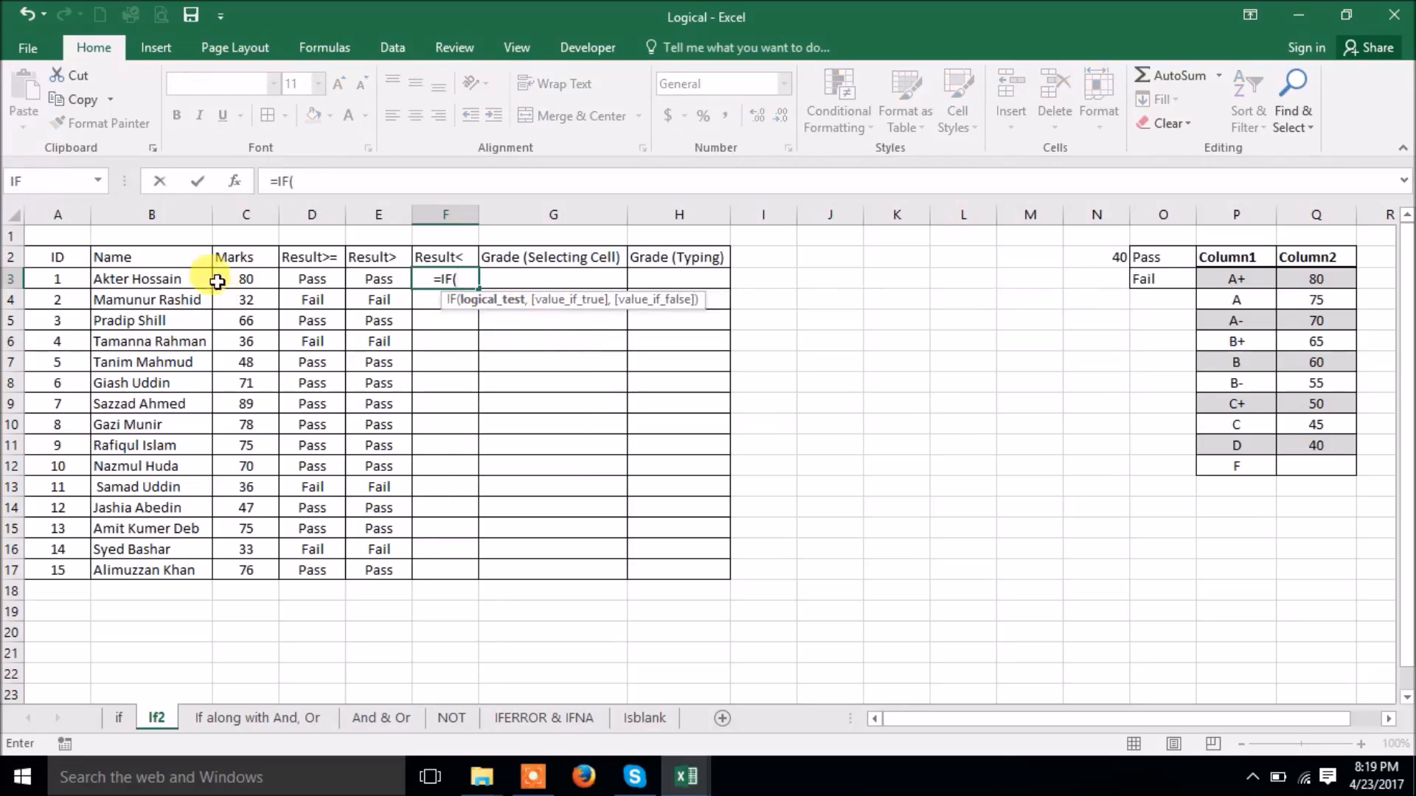
{"action": "left_click", "coordinate": [217, 281]}
{"action": "type", "text": "<"}
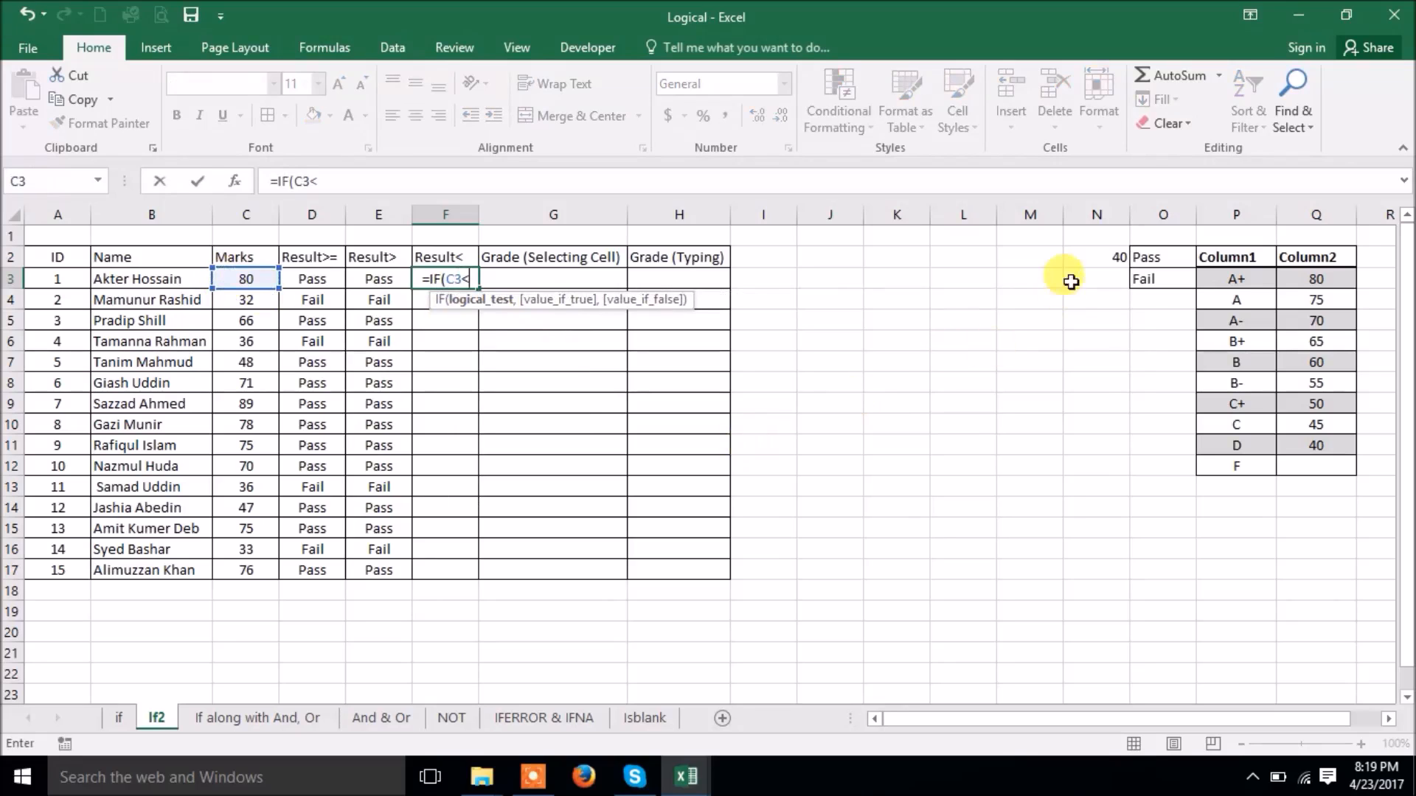
{"action": "left_click", "coordinate": [1090, 261]}
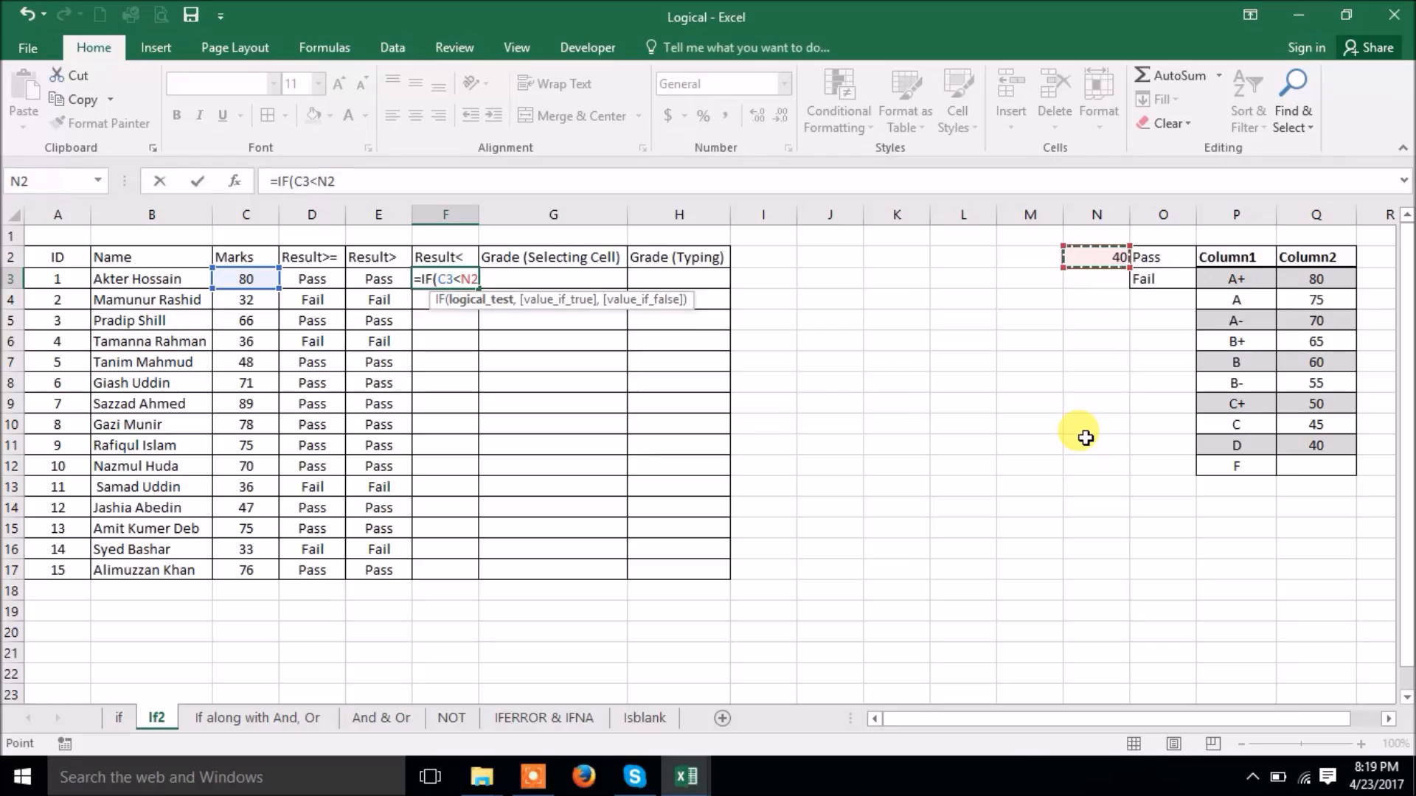
{"action": "key", "text": "F4"}
Return $O$3 if true and $O$2 if false in F3's IF formula, and fill it down to F17.
{"action": "type", "text": ","}
{"action": "left_click", "coordinate": [1162, 278]}
{"action": "key", "text": "F4"}
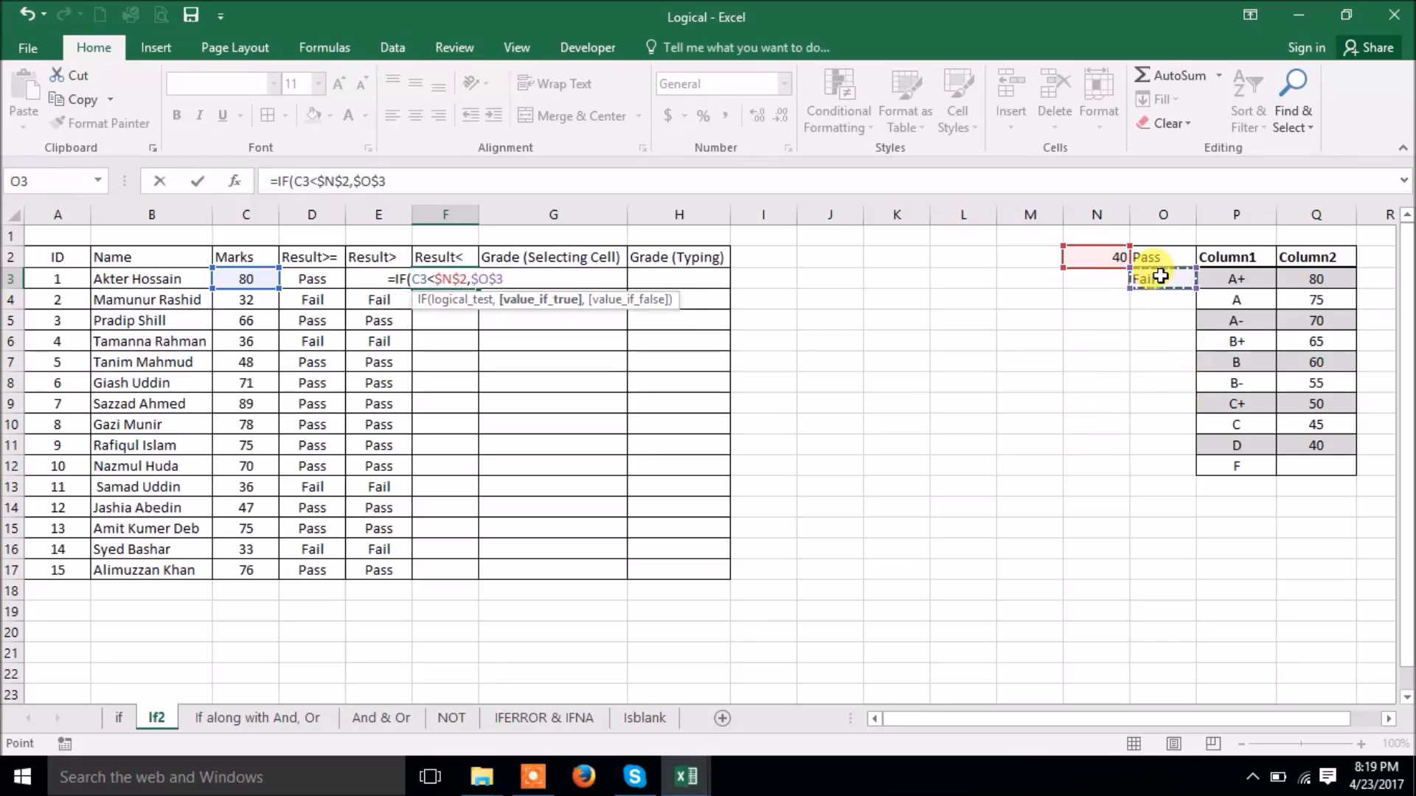
{"action": "type", "text": ","}
{"action": "left_click", "coordinate": [1161, 256]}
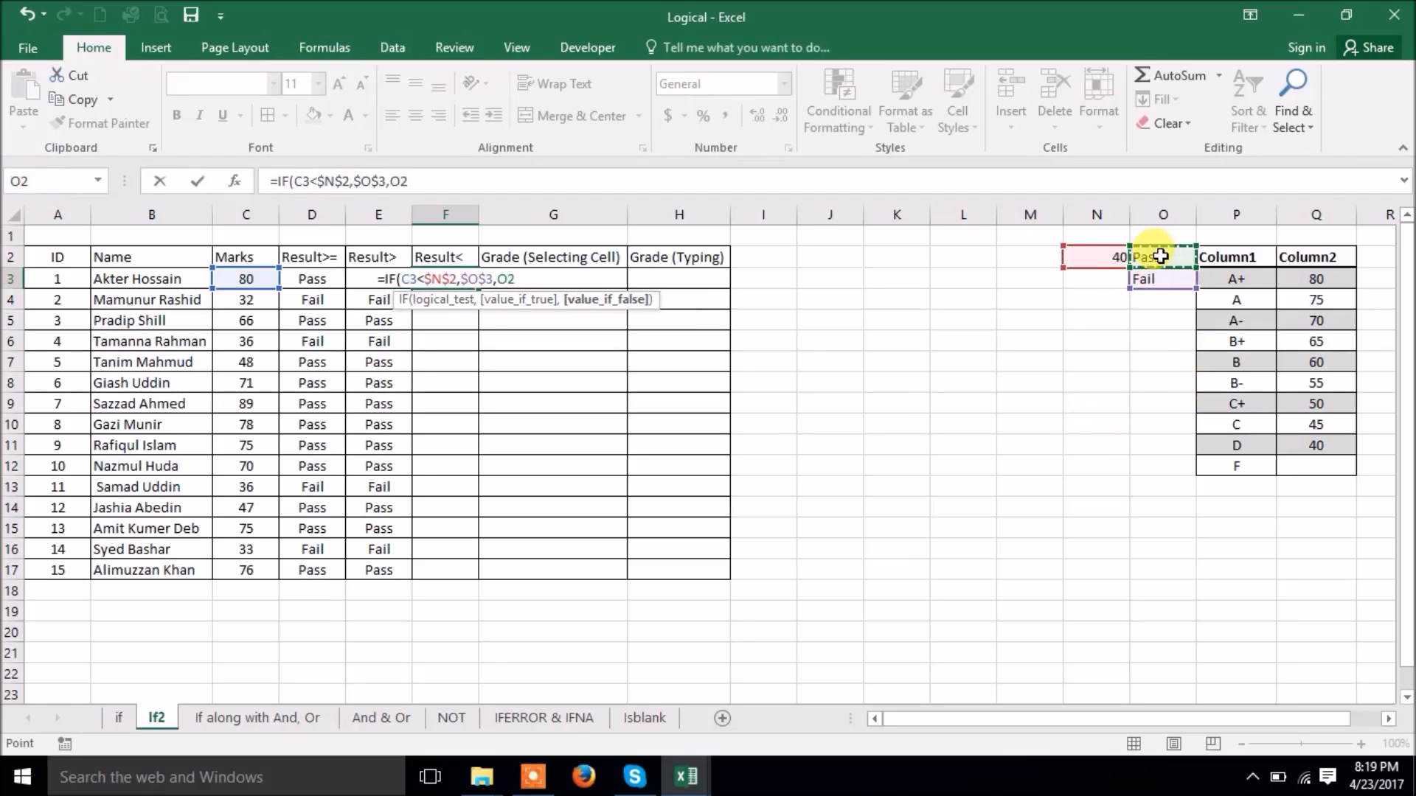
{"action": "key", "text": "F4"}
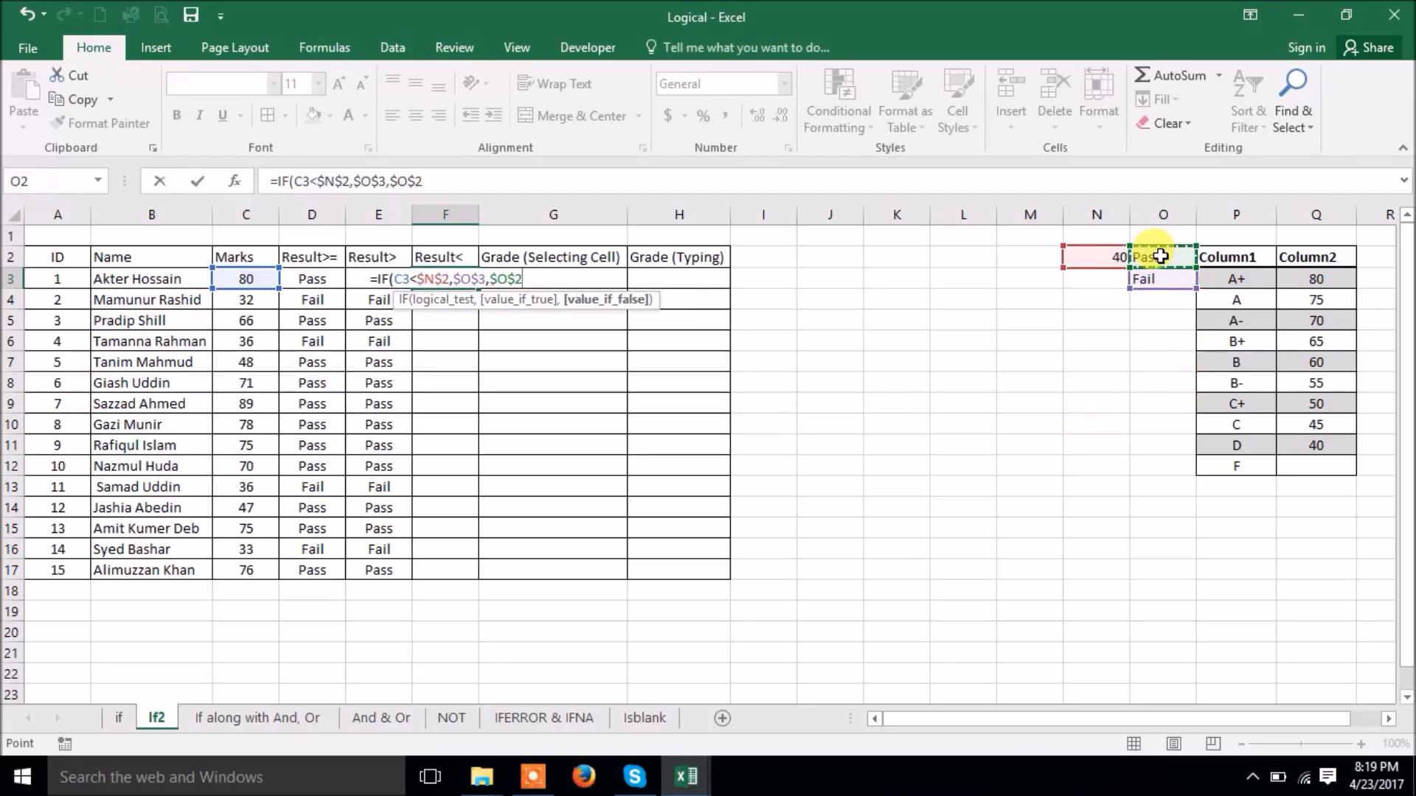
{"action": "key", "text": "Return"}
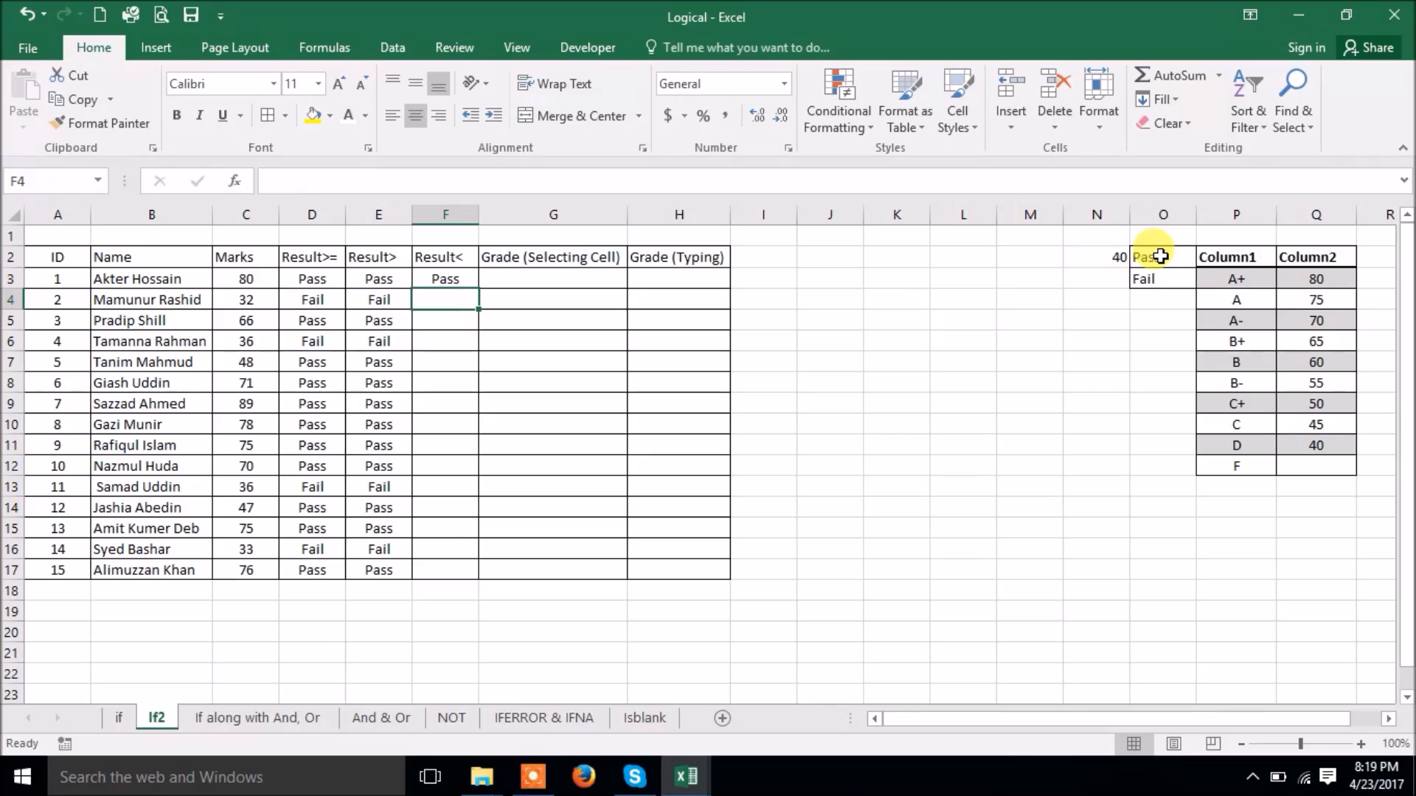
{"action": "left_click", "coordinate": [451, 279]}
{"action": "left_click_drag", "start_coordinate": [477, 289], "coordinate": [488, 590]}
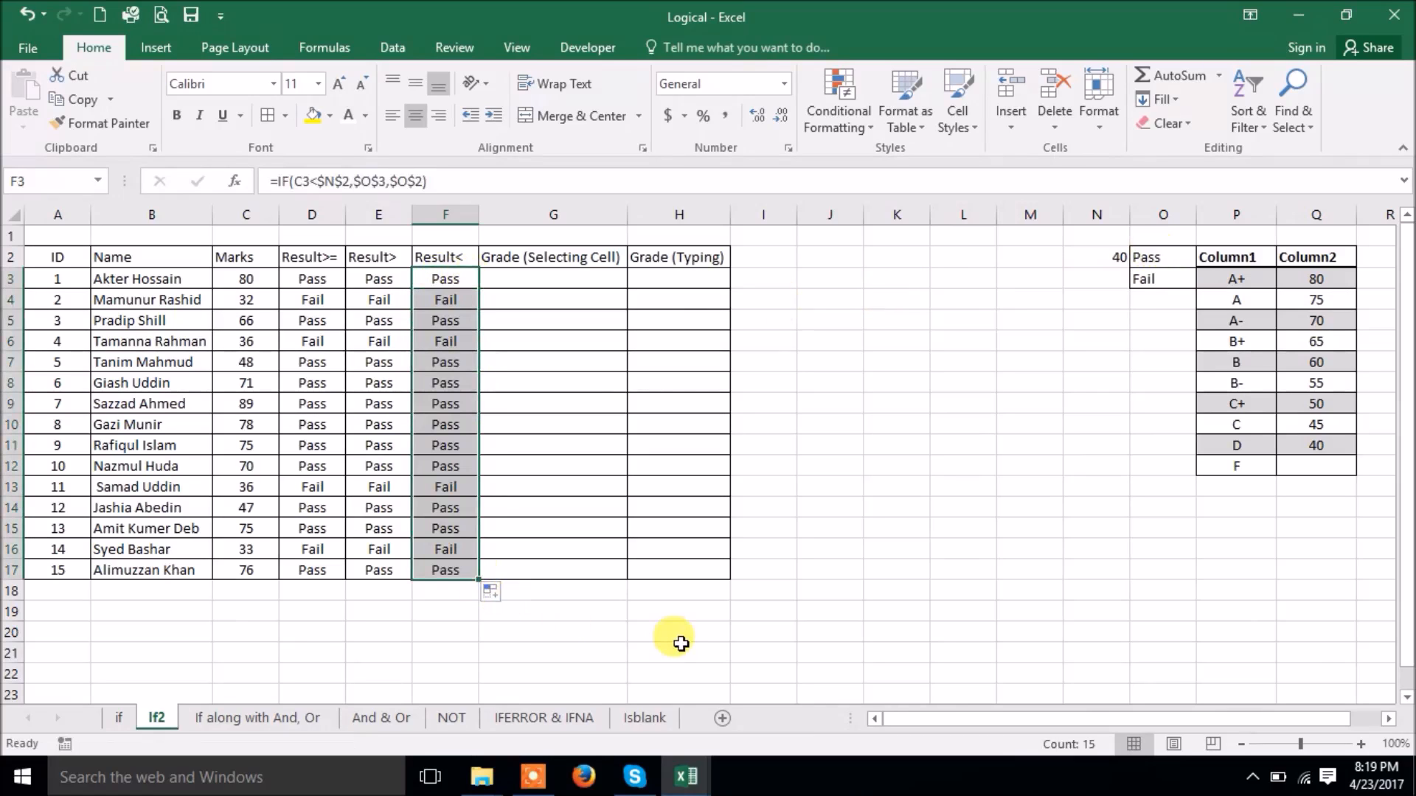
Check the Result>= column against Result> with =D3=E3 filled from I3 down to I17, and clear those check cells.
{"action": "left_click", "coordinate": [759, 278]}
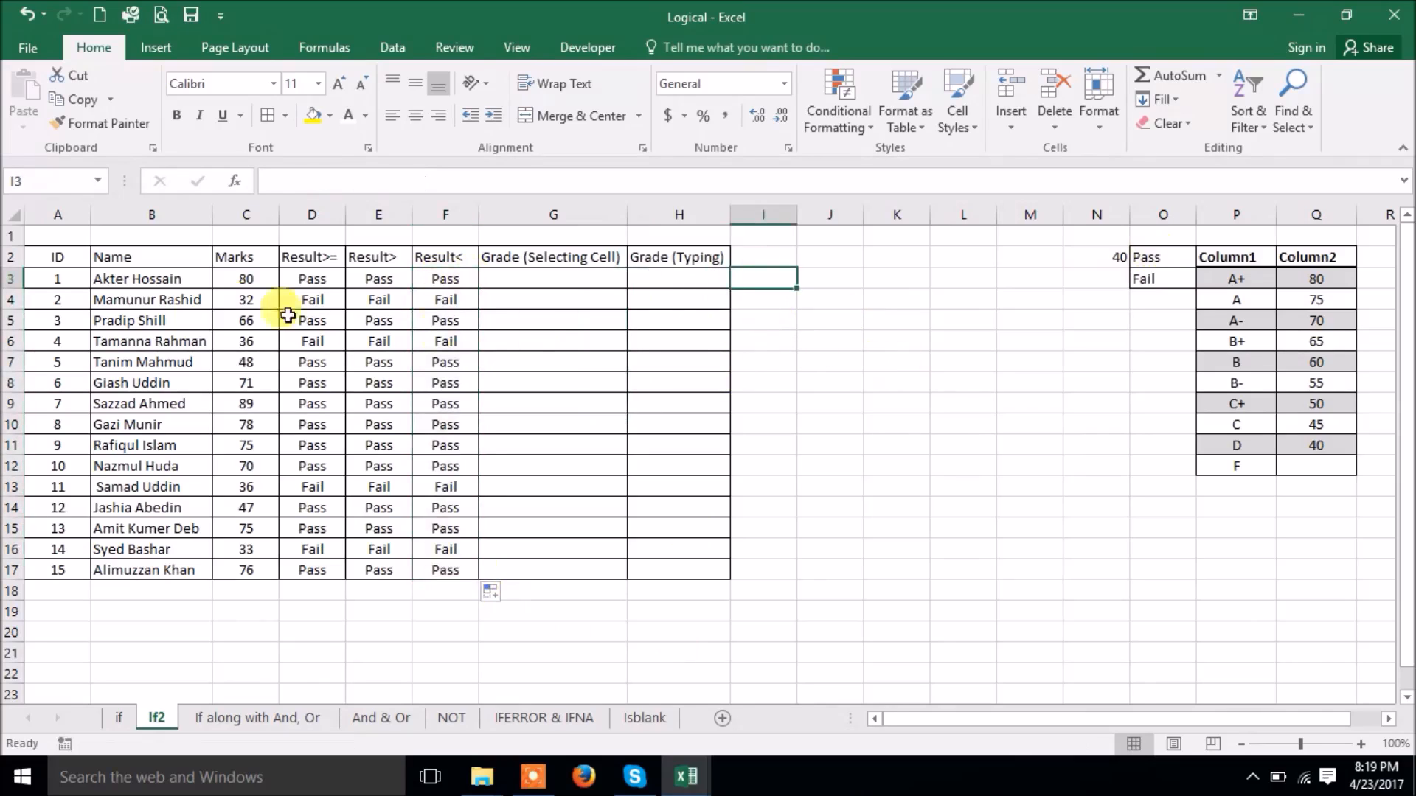
{"action": "type", "text": "="}
{"action": "left_click", "coordinate": [317, 280]}
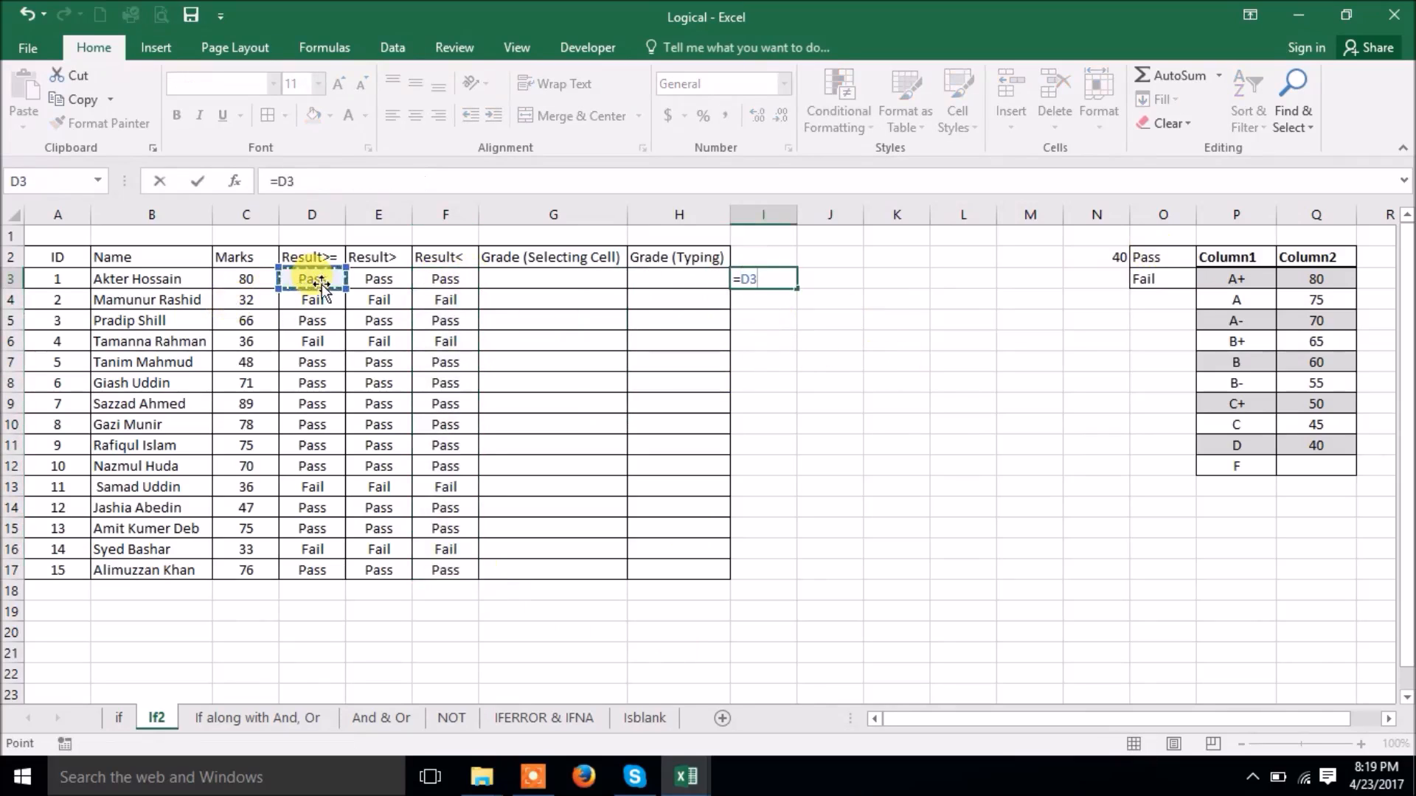
{"action": "type", "text": "="}
{"action": "left_click", "coordinate": [379, 278]}
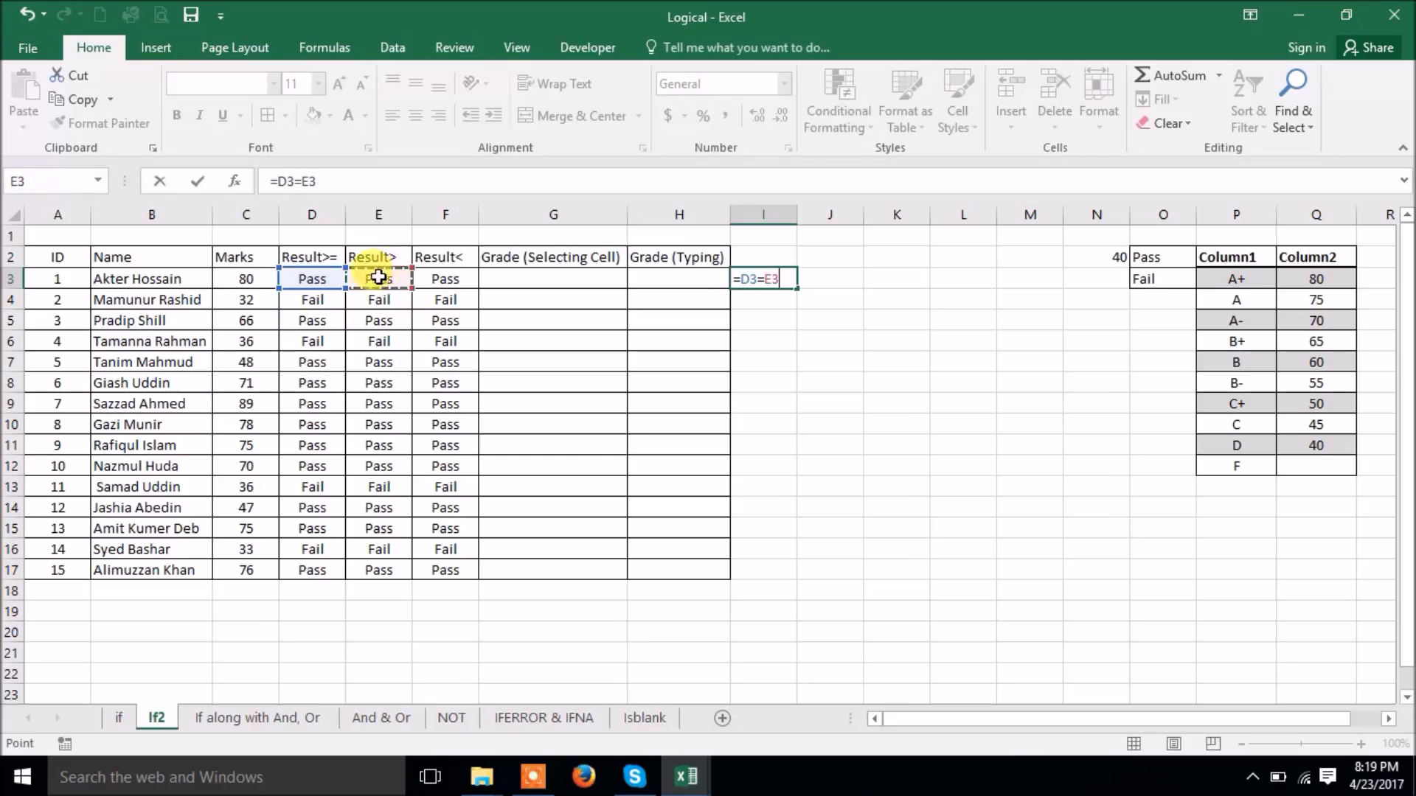
{"action": "type", "text": "="}
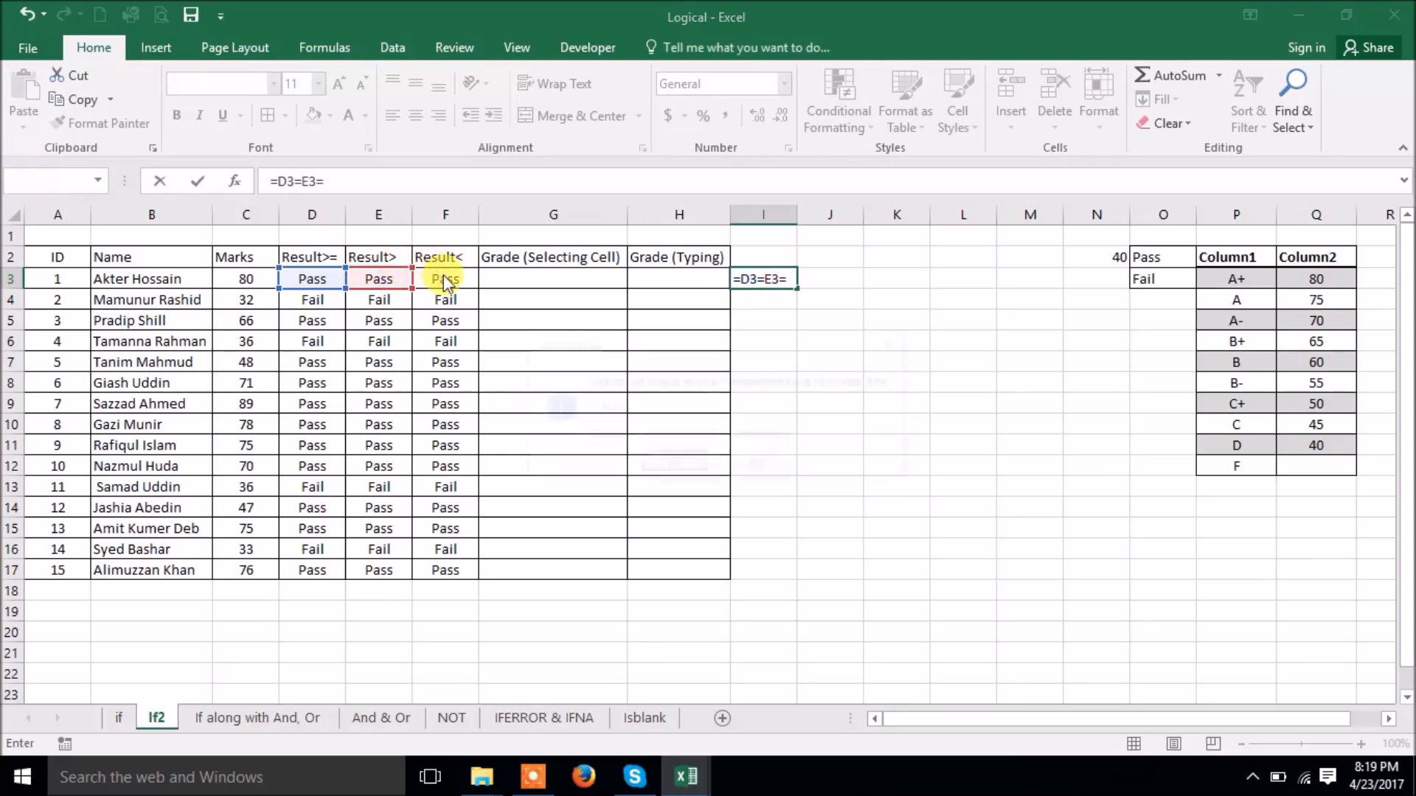
{"action": "key", "text": "Return"}
{"action": "left_click", "coordinate": [672, 466]}
{"action": "left_click", "coordinate": [771, 279]}
{"action": "left_click_drag", "start_coordinate": [796, 288], "coordinate": [780, 573]}
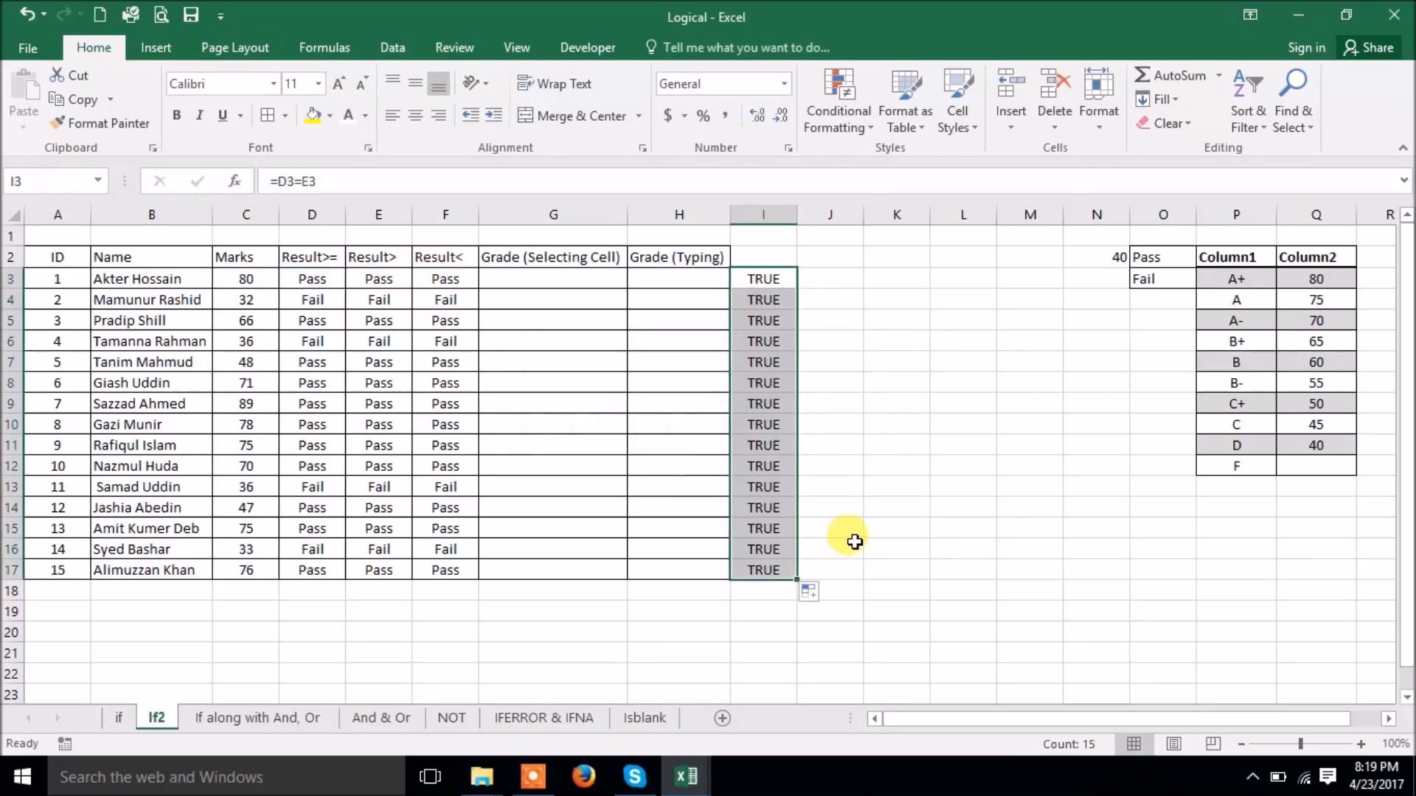
{"action": "key", "text": "Delete"}
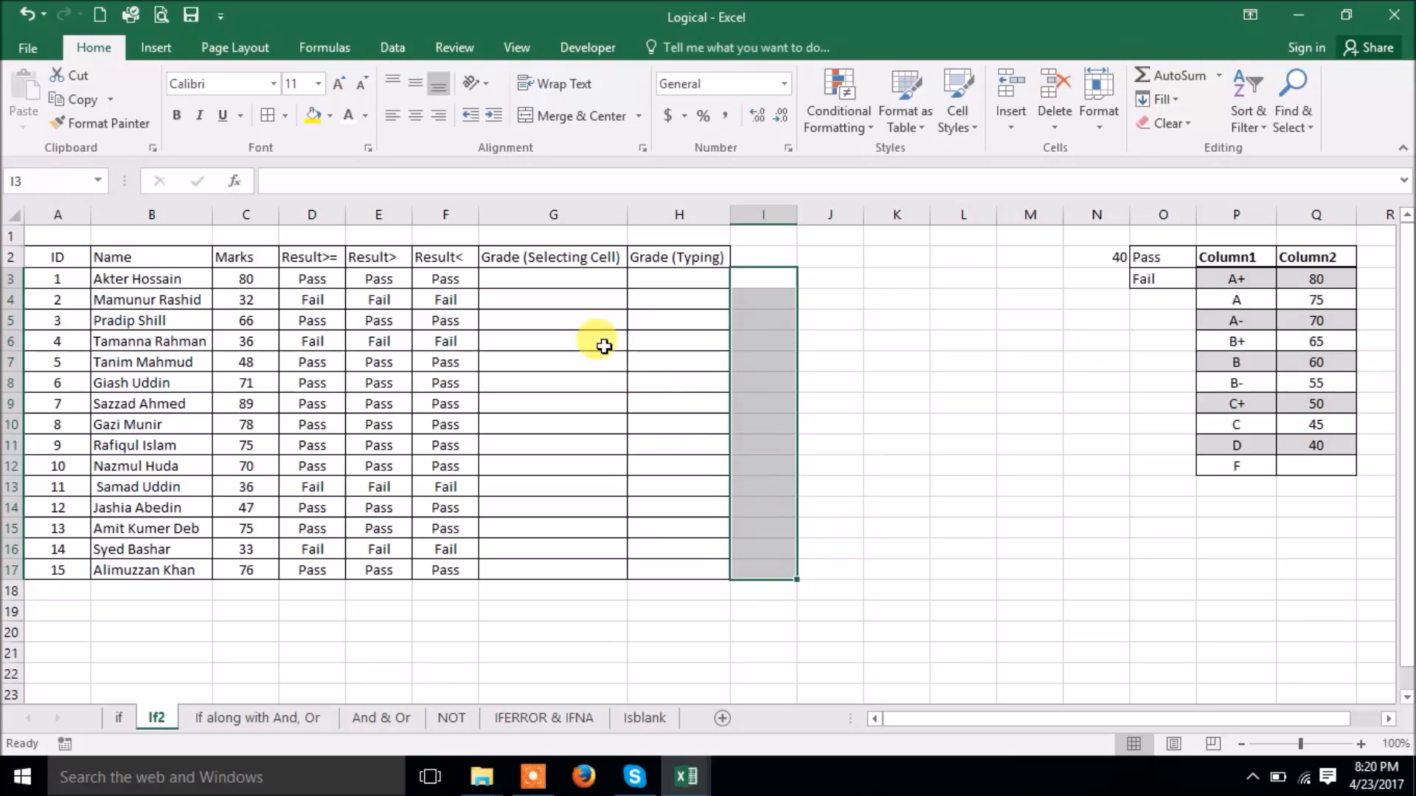
Insert an IF function in G3 under Grade (Selecting Cell) with the logical test C3>=$Q$3, using an absolute reference for the grade limit.
{"action": "left_click", "coordinate": [548, 277]}
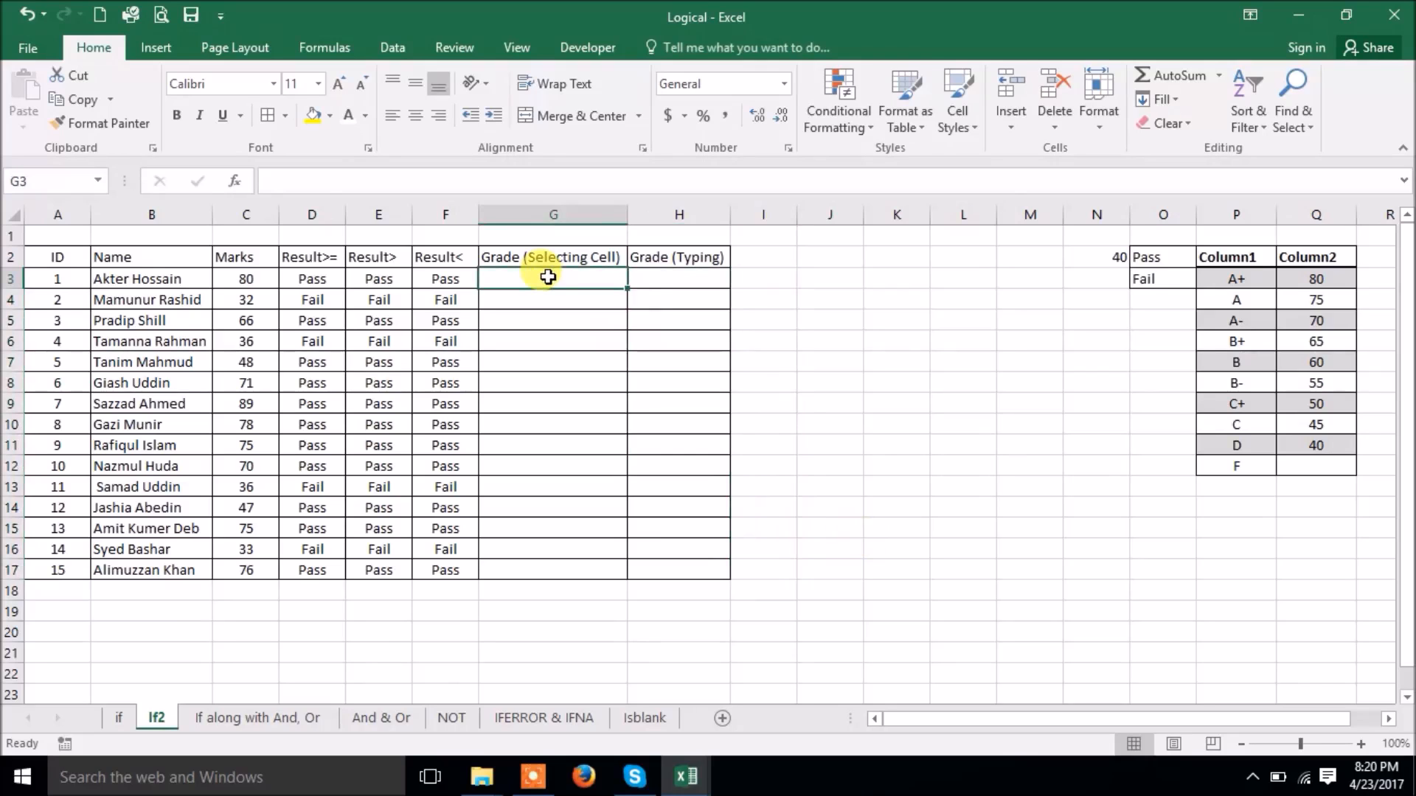
{"action": "left_click", "coordinate": [236, 180]}
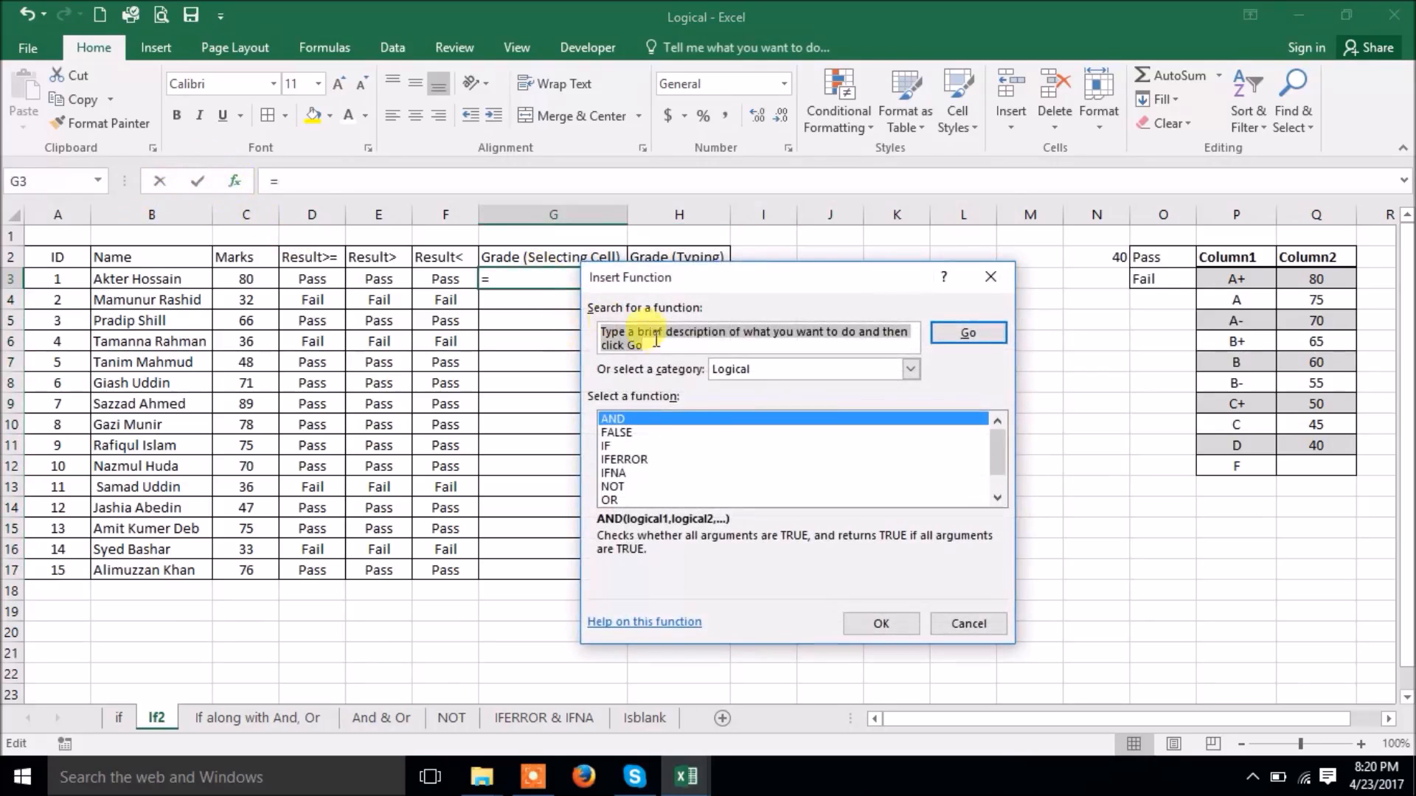
{"action": "left_click_drag", "start_coordinate": [706, 286], "coordinate": [814, 333]}
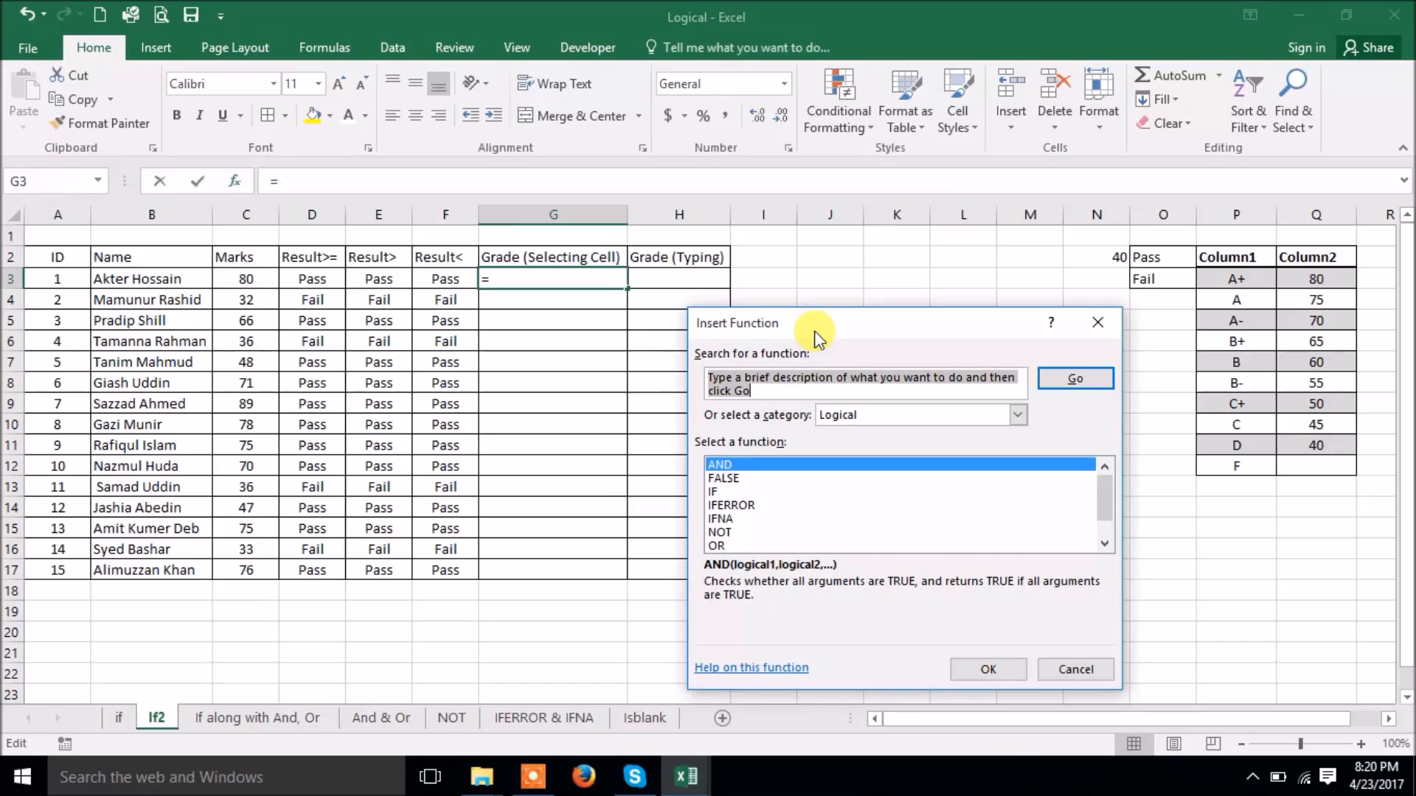
{"action": "double_click", "coordinate": [716, 491]}
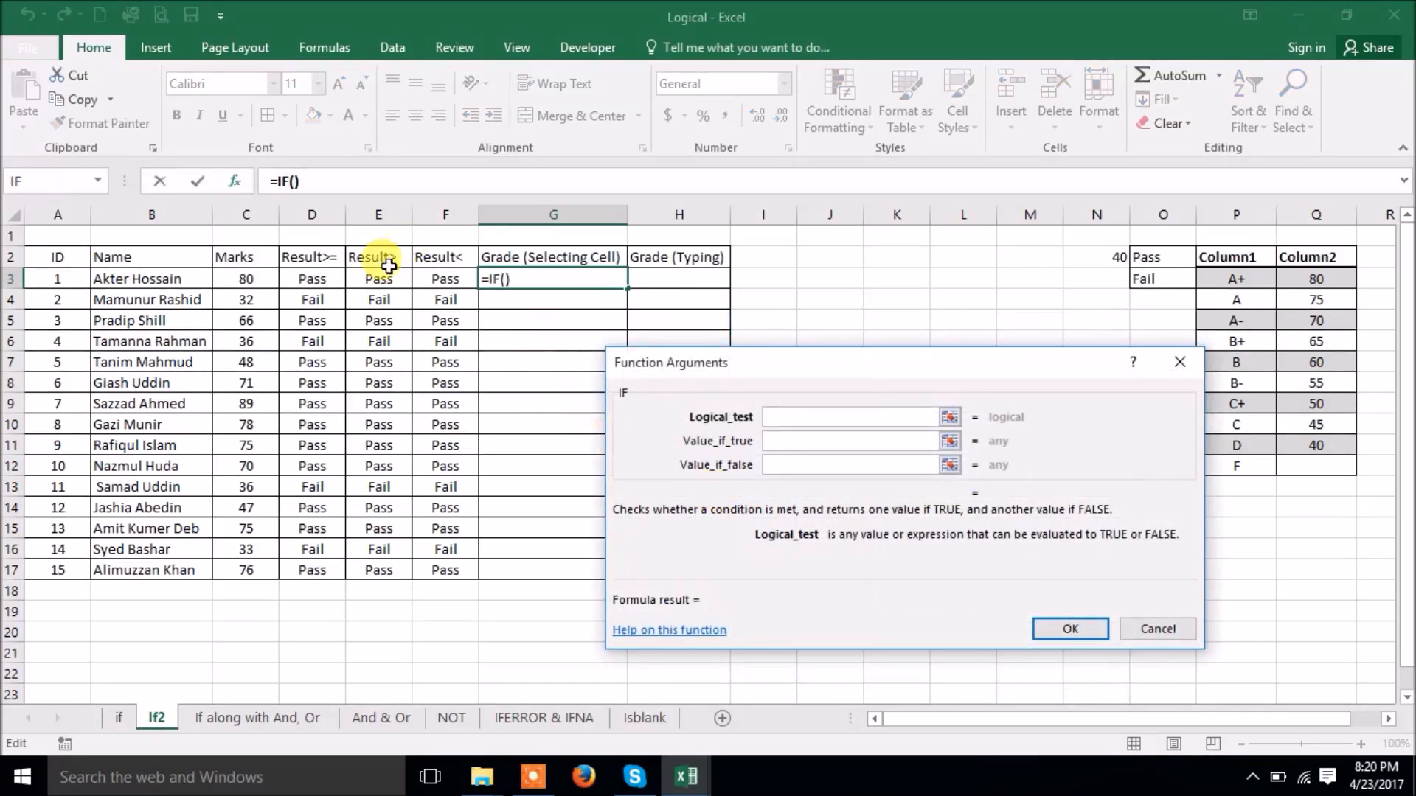
{"action": "left_click", "coordinate": [246, 279]}
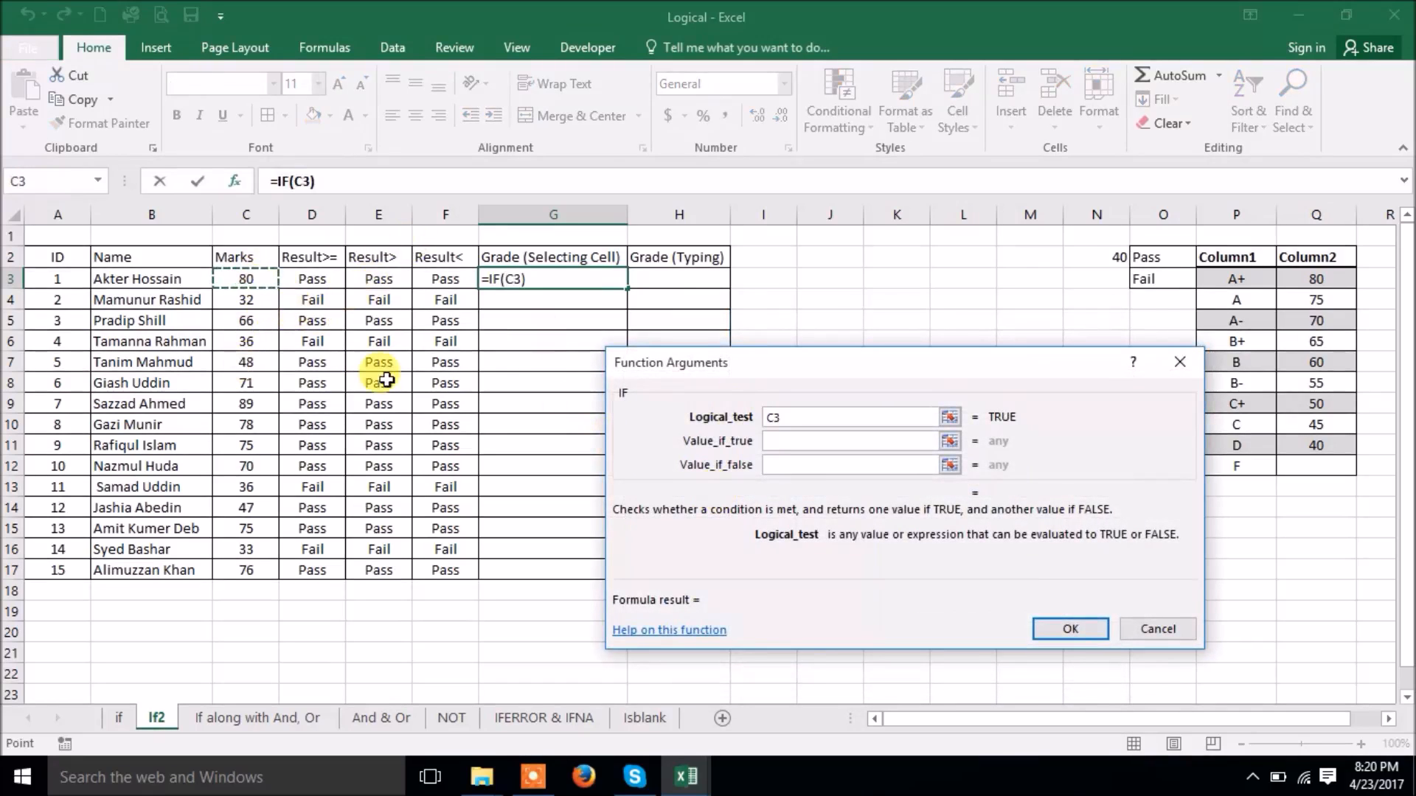
{"action": "type", "text": ">"}
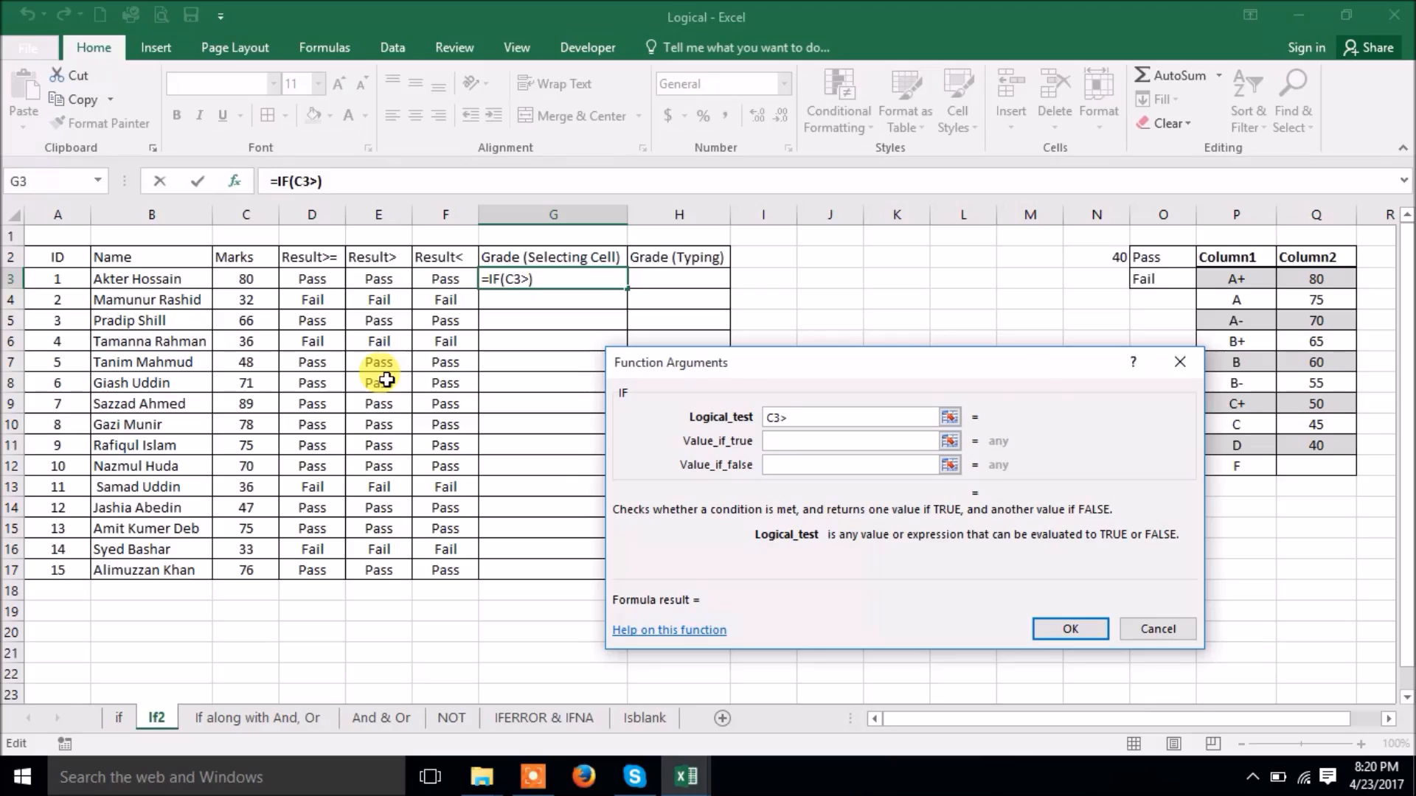
{"action": "type", "text": "=Q3"}
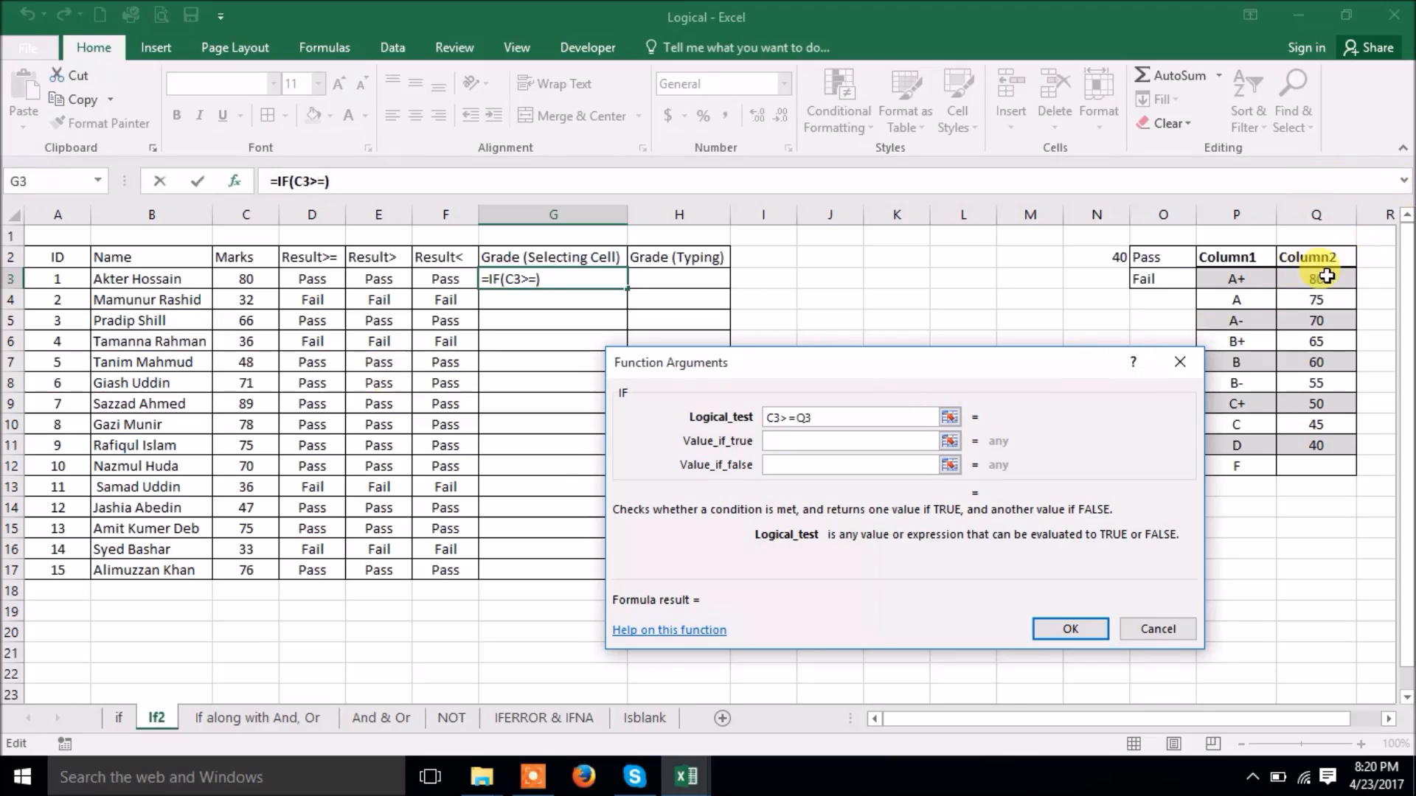
{"action": "left_click", "coordinate": [1327, 276]}
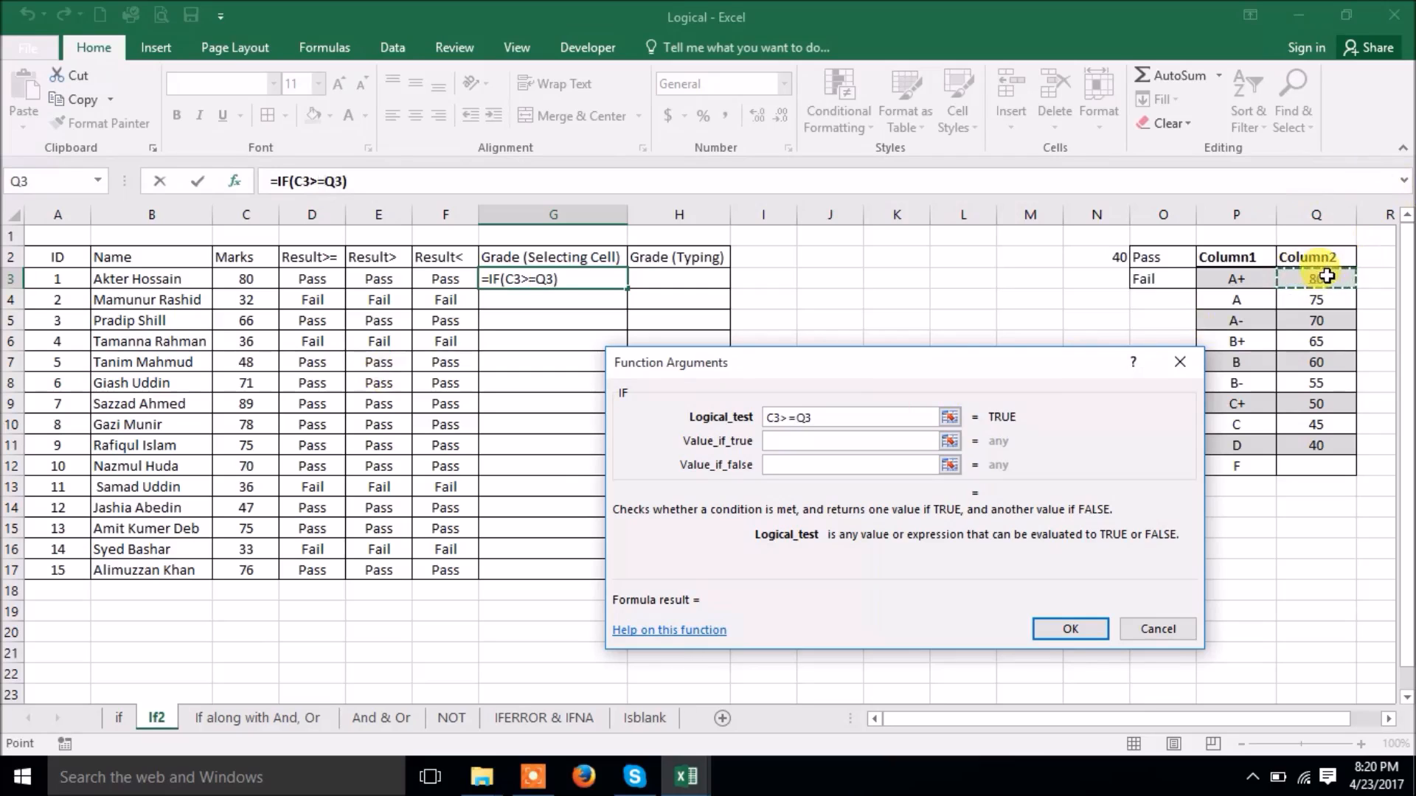
{"action": "key", "text": "F4"}
{"action": "type", "text": ","}
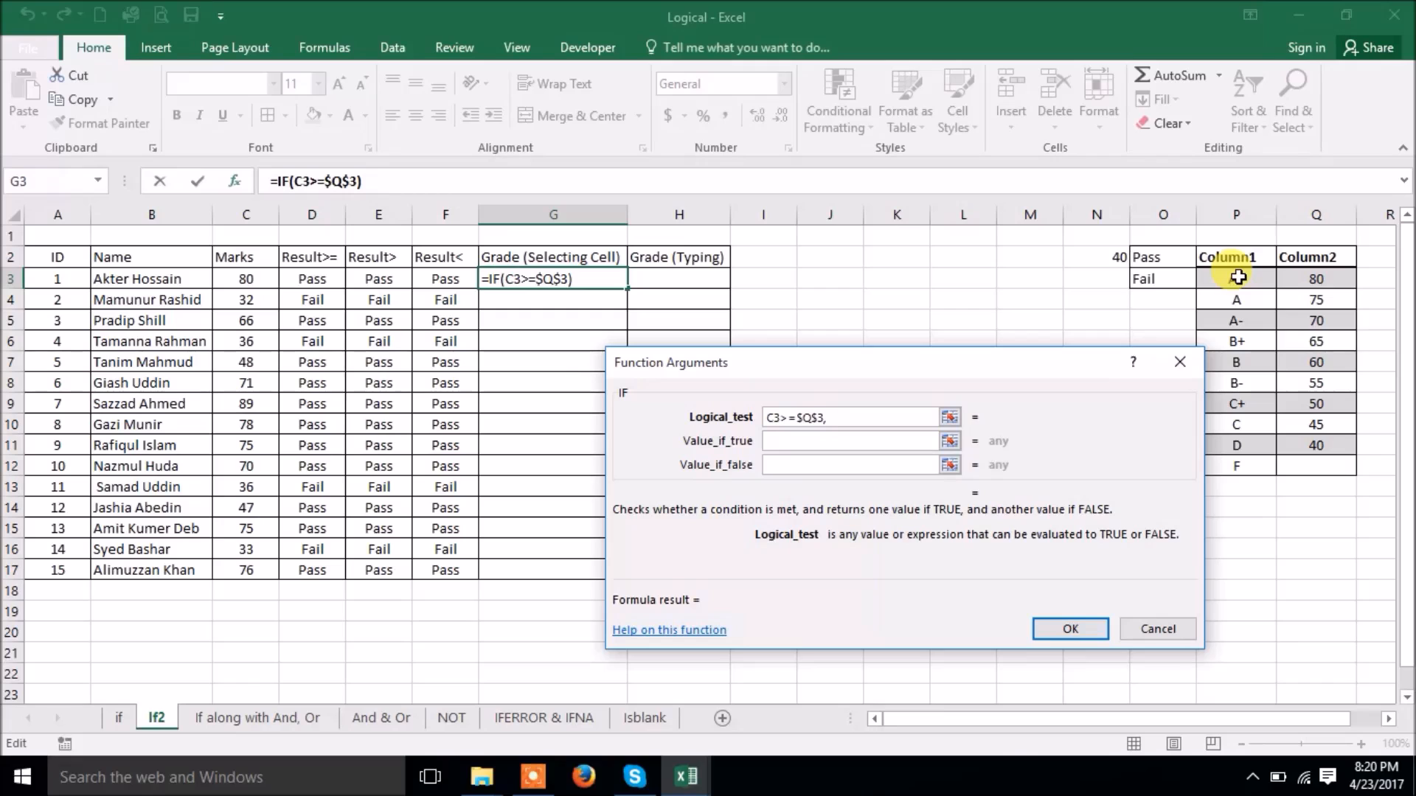
Set the value if true of G3's IF function to the A+ grade cell as $P$3.
{"action": "left_click", "coordinate": [827, 440]}
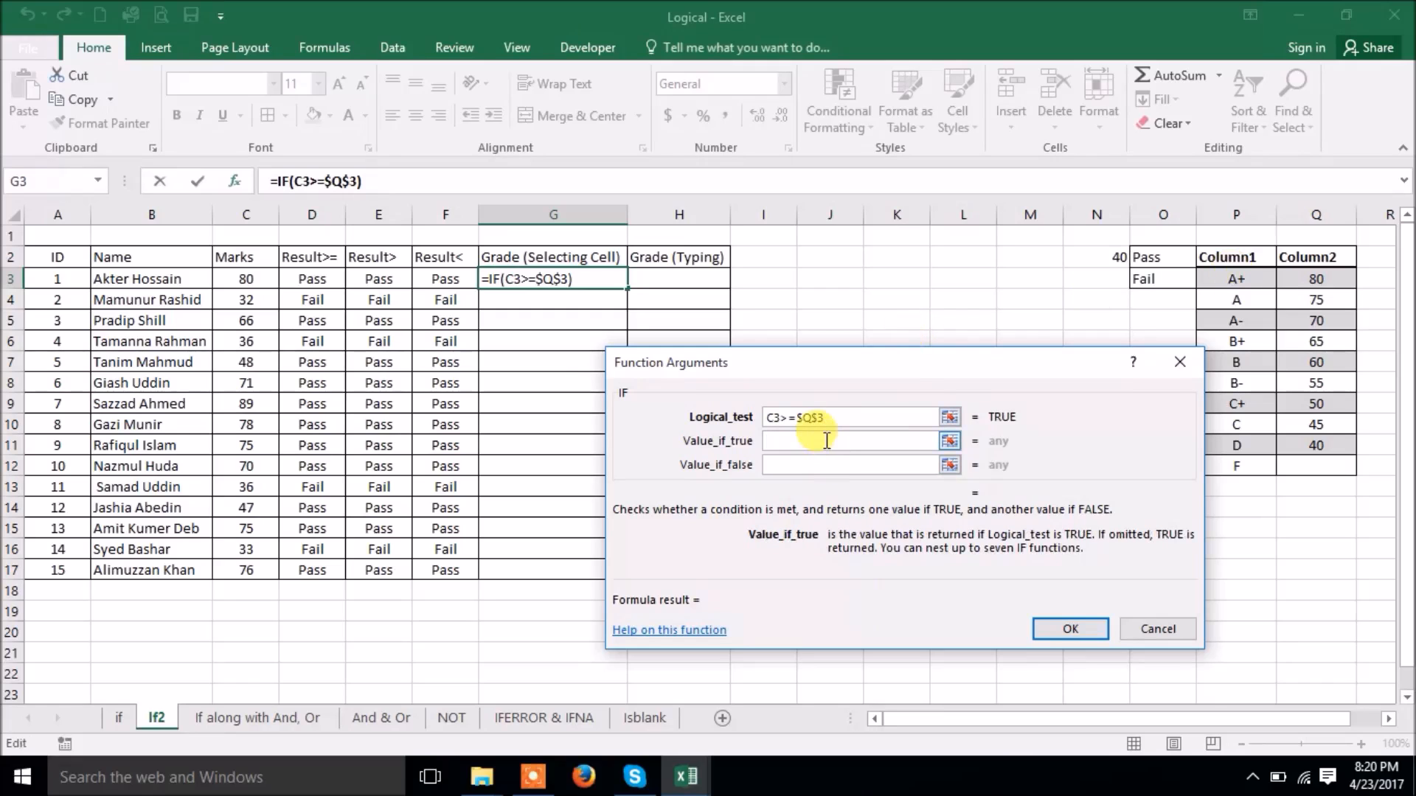
{"action": "left_click", "coordinate": [1236, 299]}
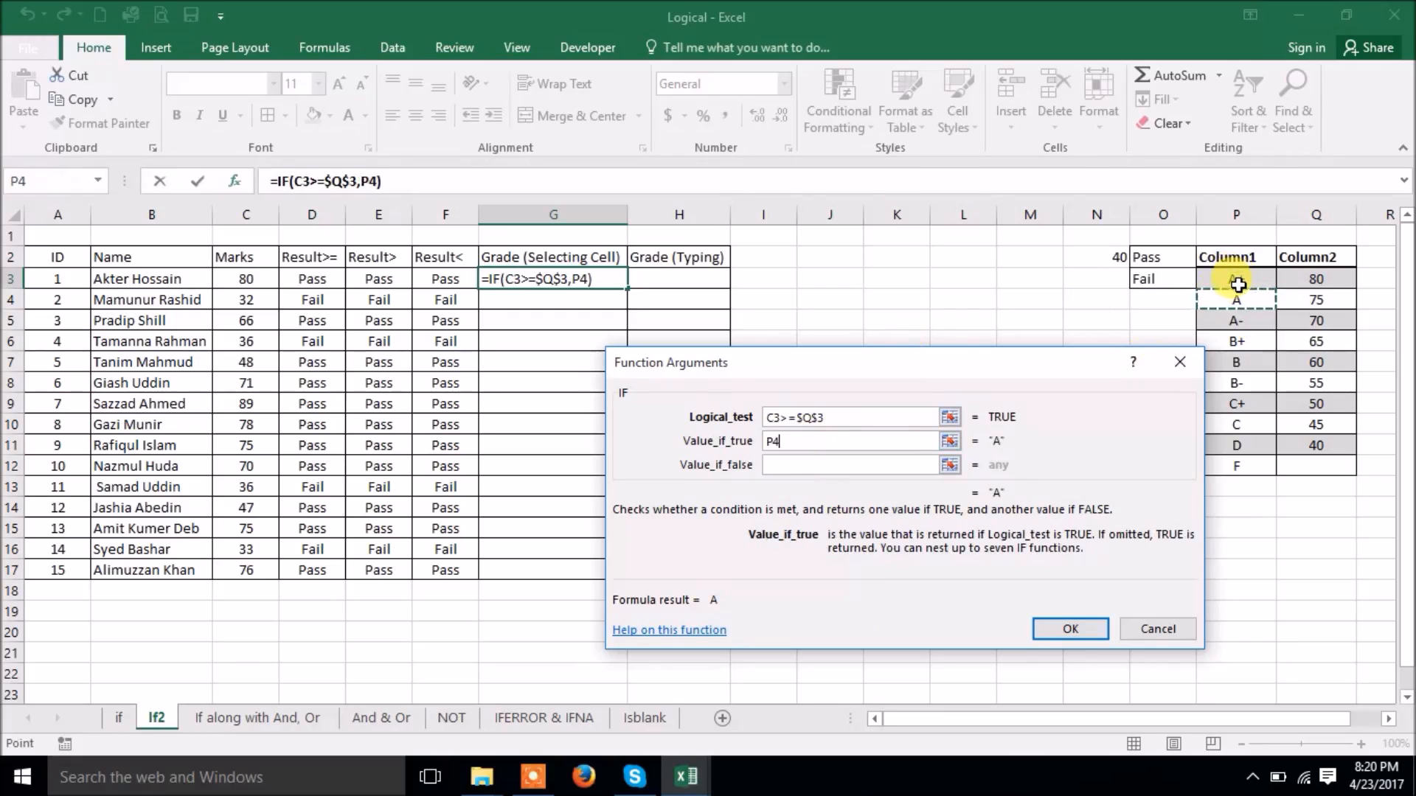
{"action": "left_click", "coordinate": [1238, 284]}
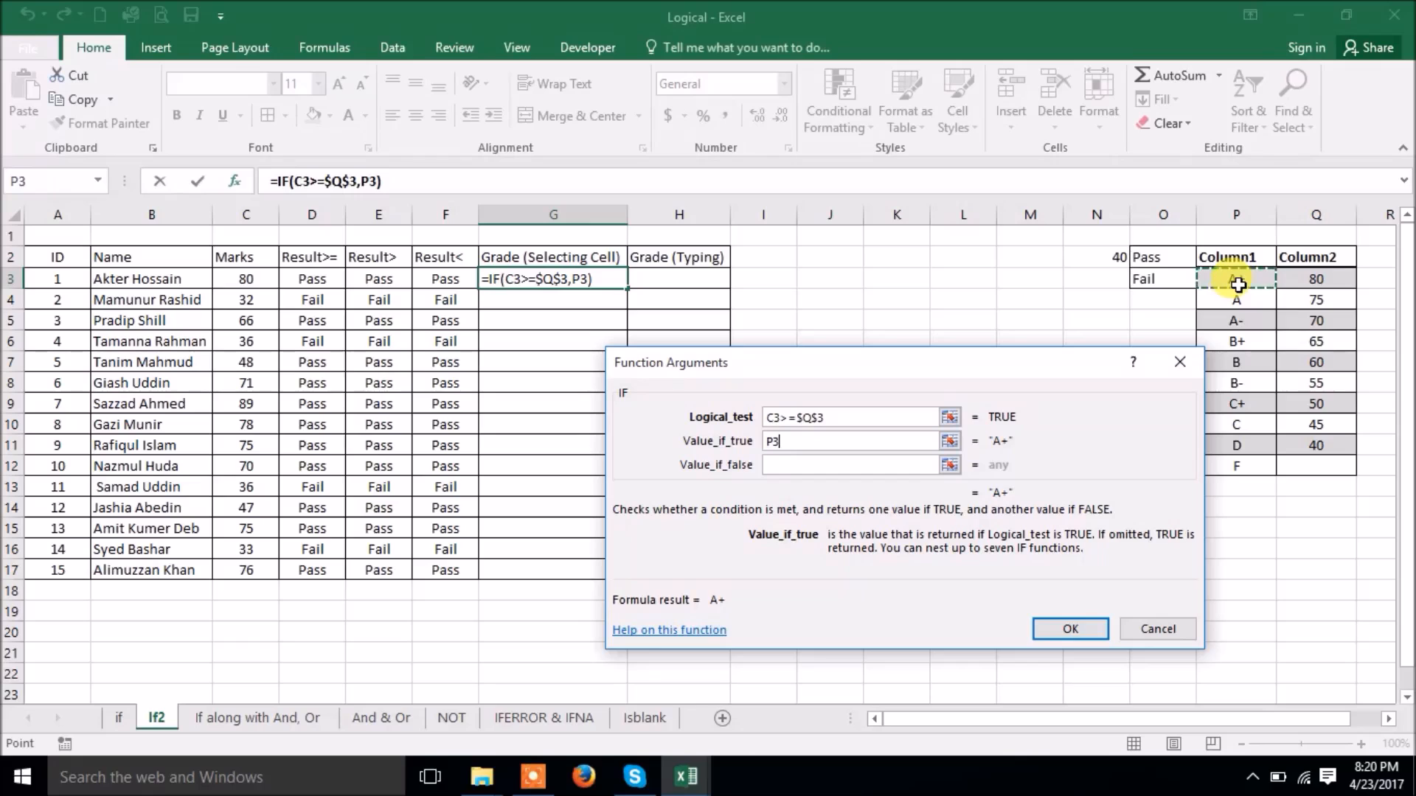
{"action": "key", "text": "F4"}
Nest a second IF as the value if false in G3, with the logical test C3>=$Q$4 and $P$4 as its value if true.
{"action": "left_click", "coordinate": [880, 466]}
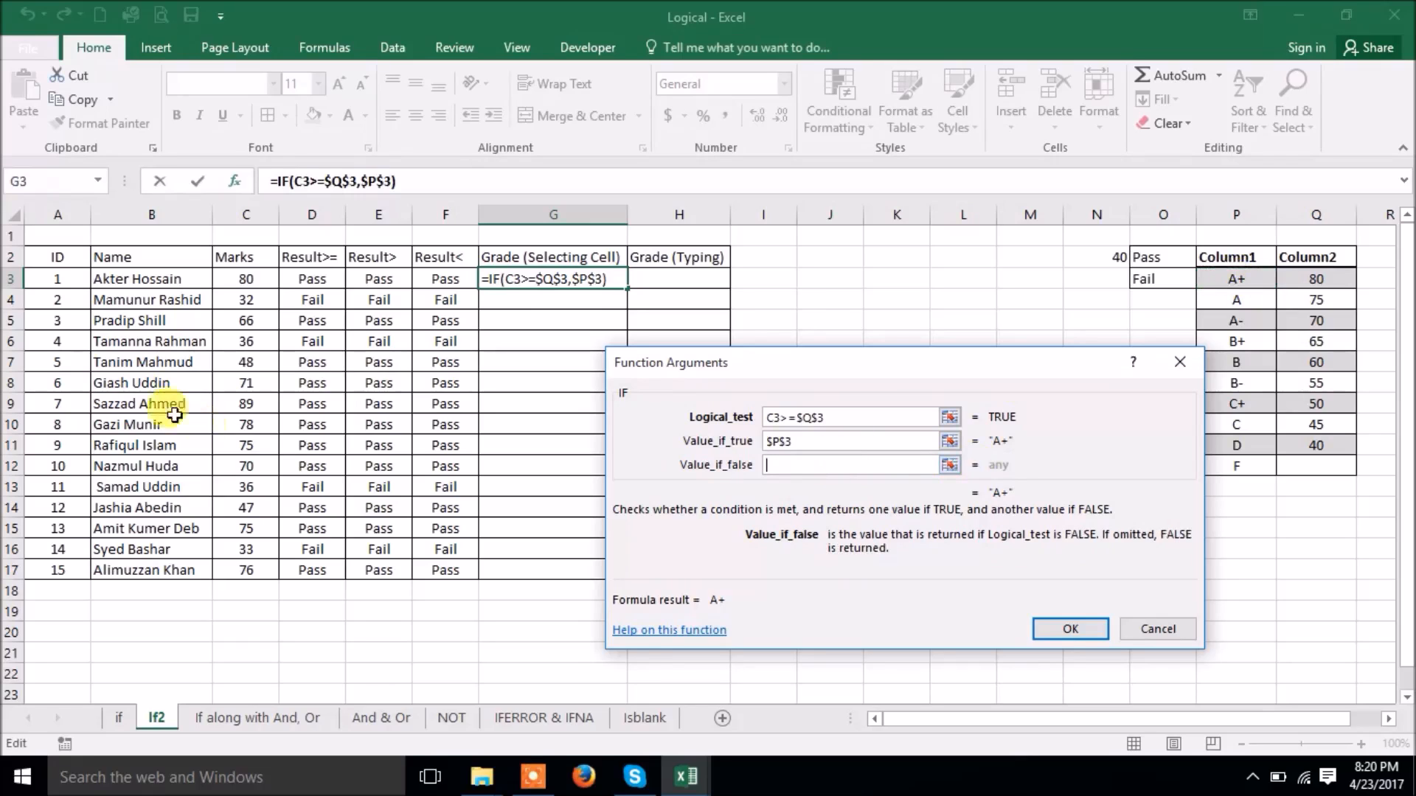
{"action": "left_click", "coordinate": [43, 182]}
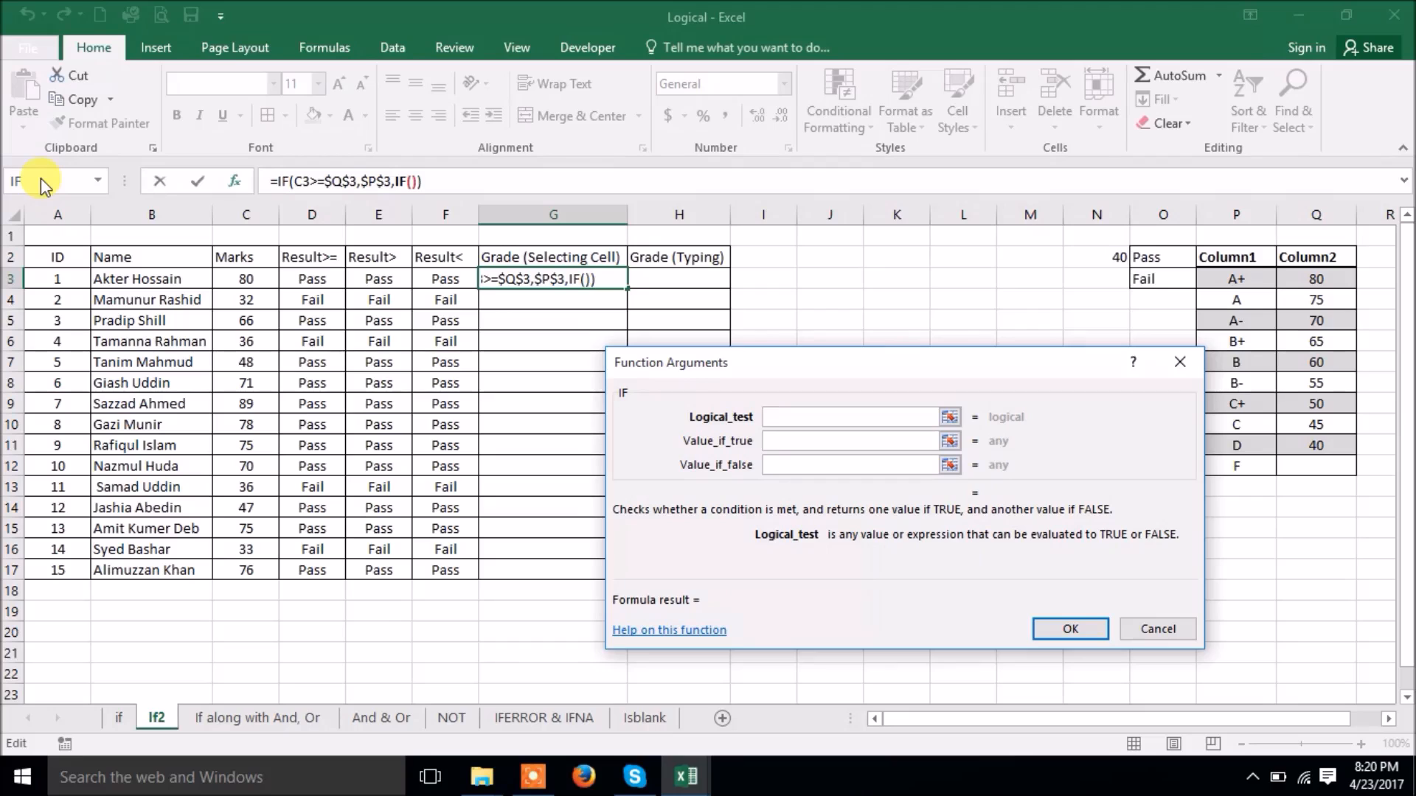
{"action": "left_click", "coordinate": [245, 279]}
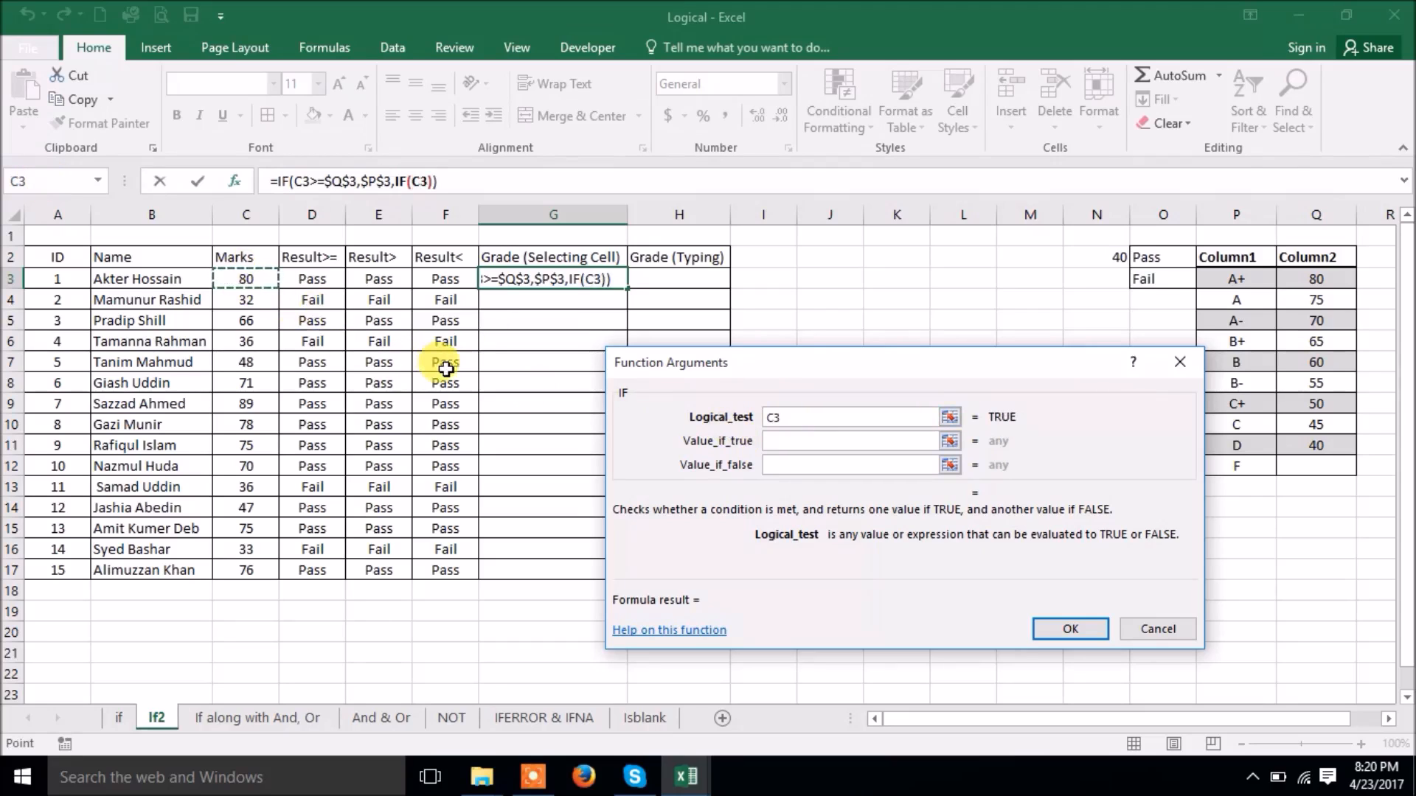
{"action": "type", "text": ">="}
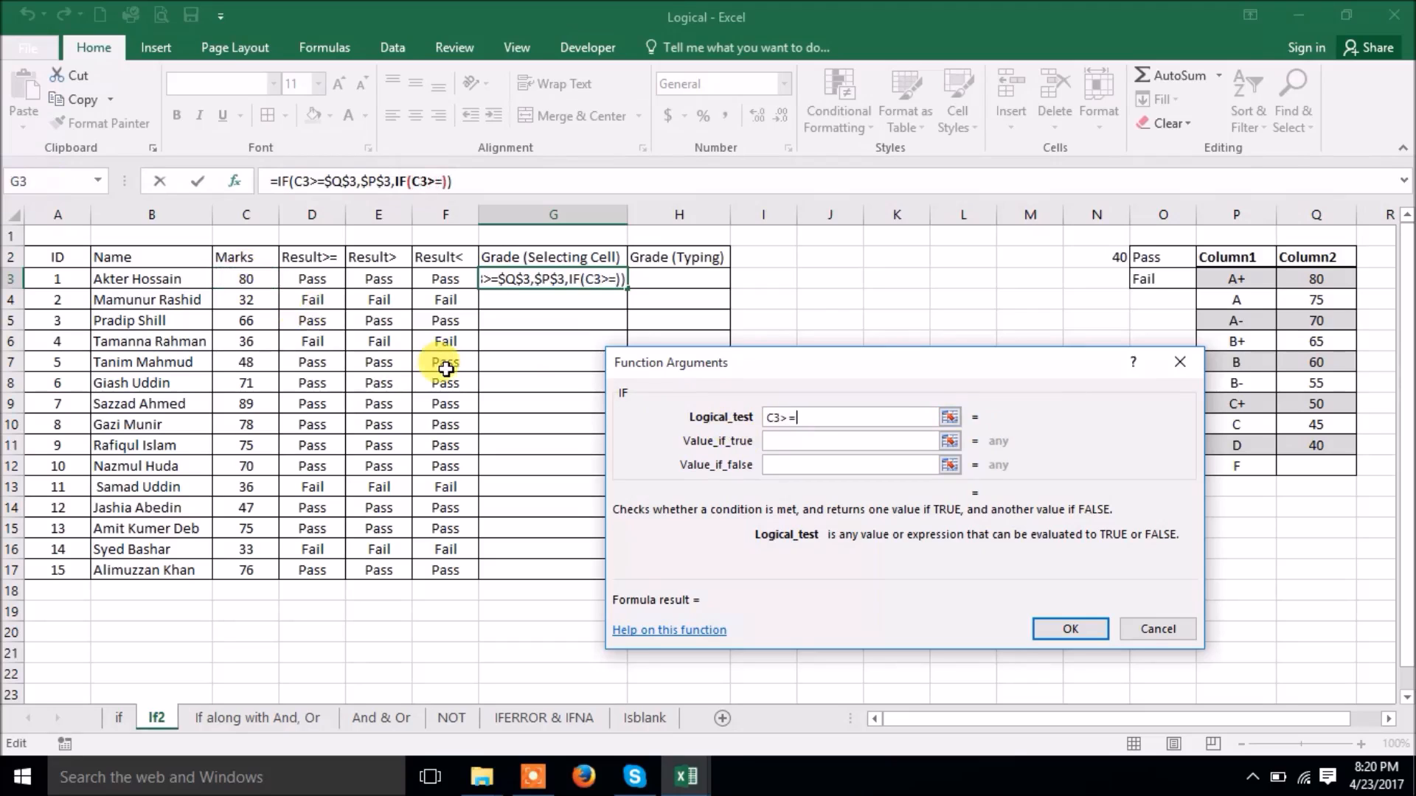
{"action": "left_click", "coordinate": [1313, 298]}
{"action": "key", "text": "F4"}
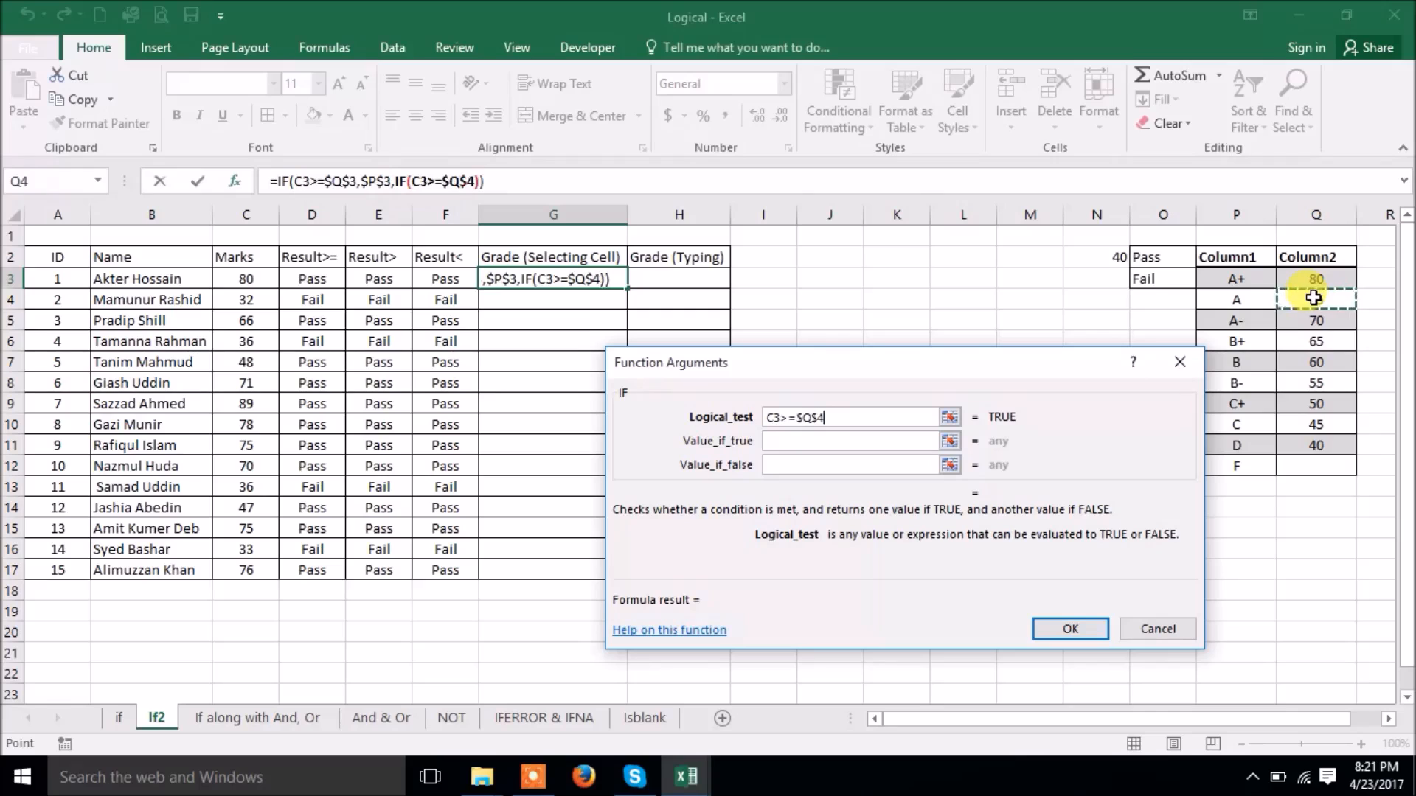
{"action": "left_click", "coordinate": [835, 435]}
{"action": "left_click", "coordinate": [1244, 298]}
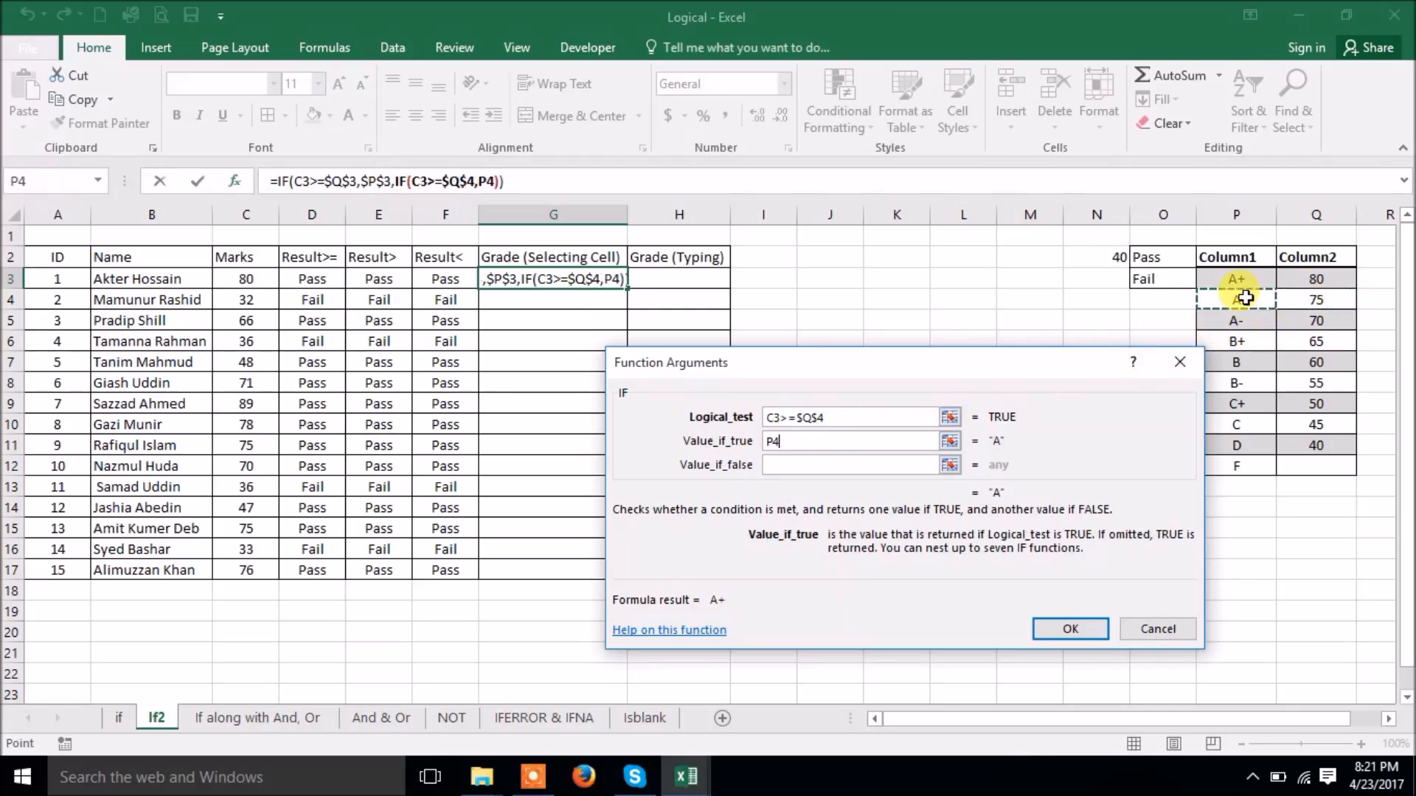
{"action": "key", "text": "F4"}
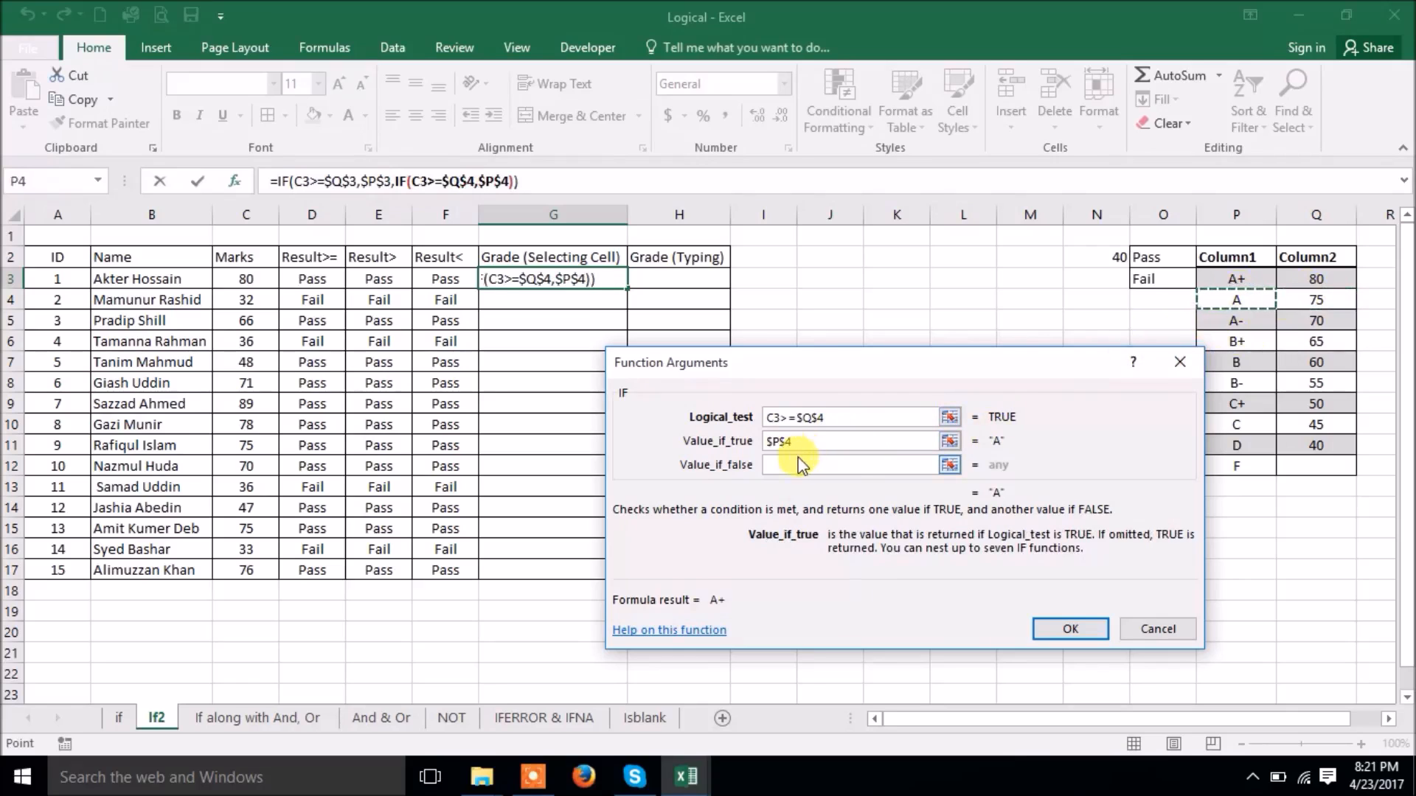
{"action": "left_click", "coordinate": [792, 466]}
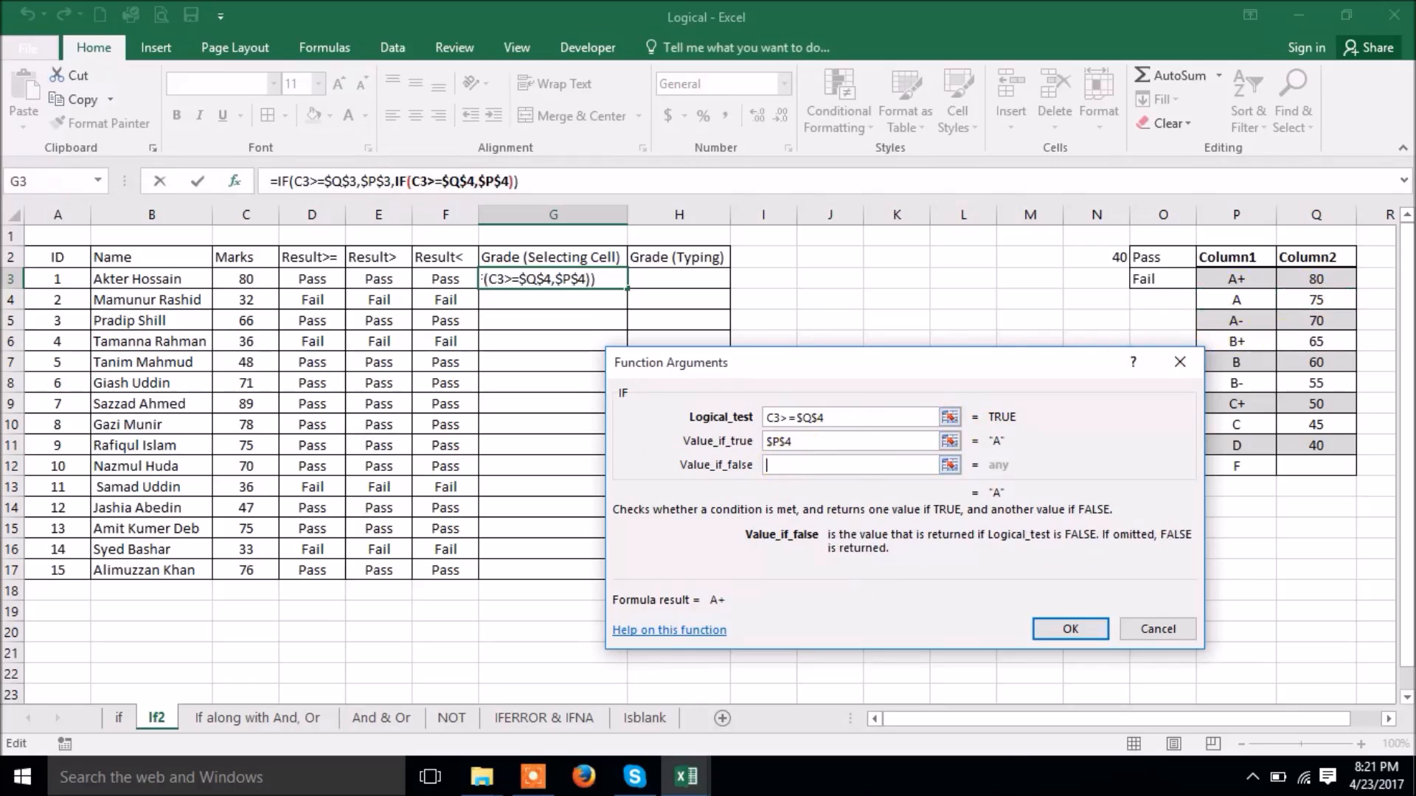
Nest a third IF as the value if false in G3, with the logical test C3>=$Q$5 and $P$5 as its value if true.
{"action": "left_click", "coordinate": [42, 176]}
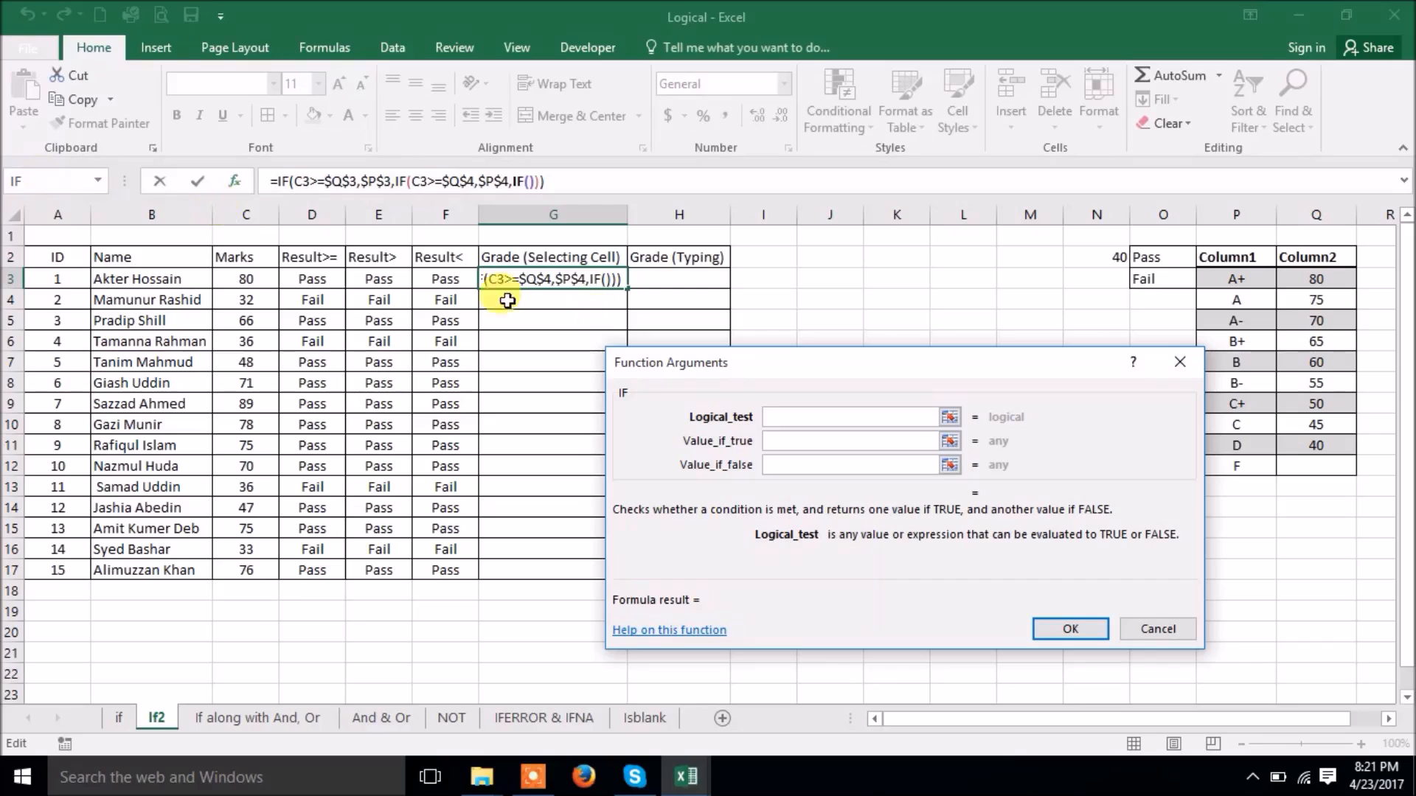
{"action": "left_click", "coordinate": [251, 275]}
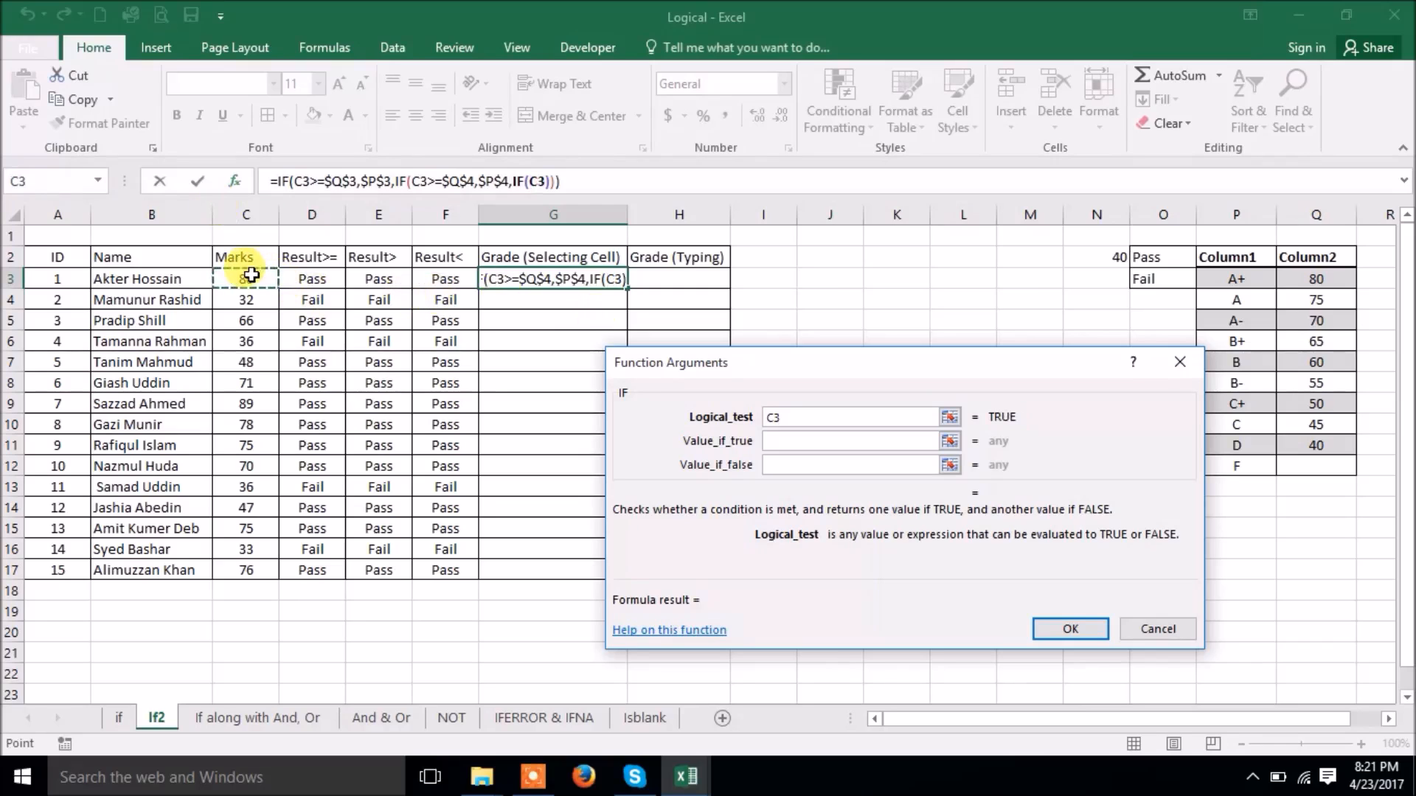
{"action": "type", "text": ">="}
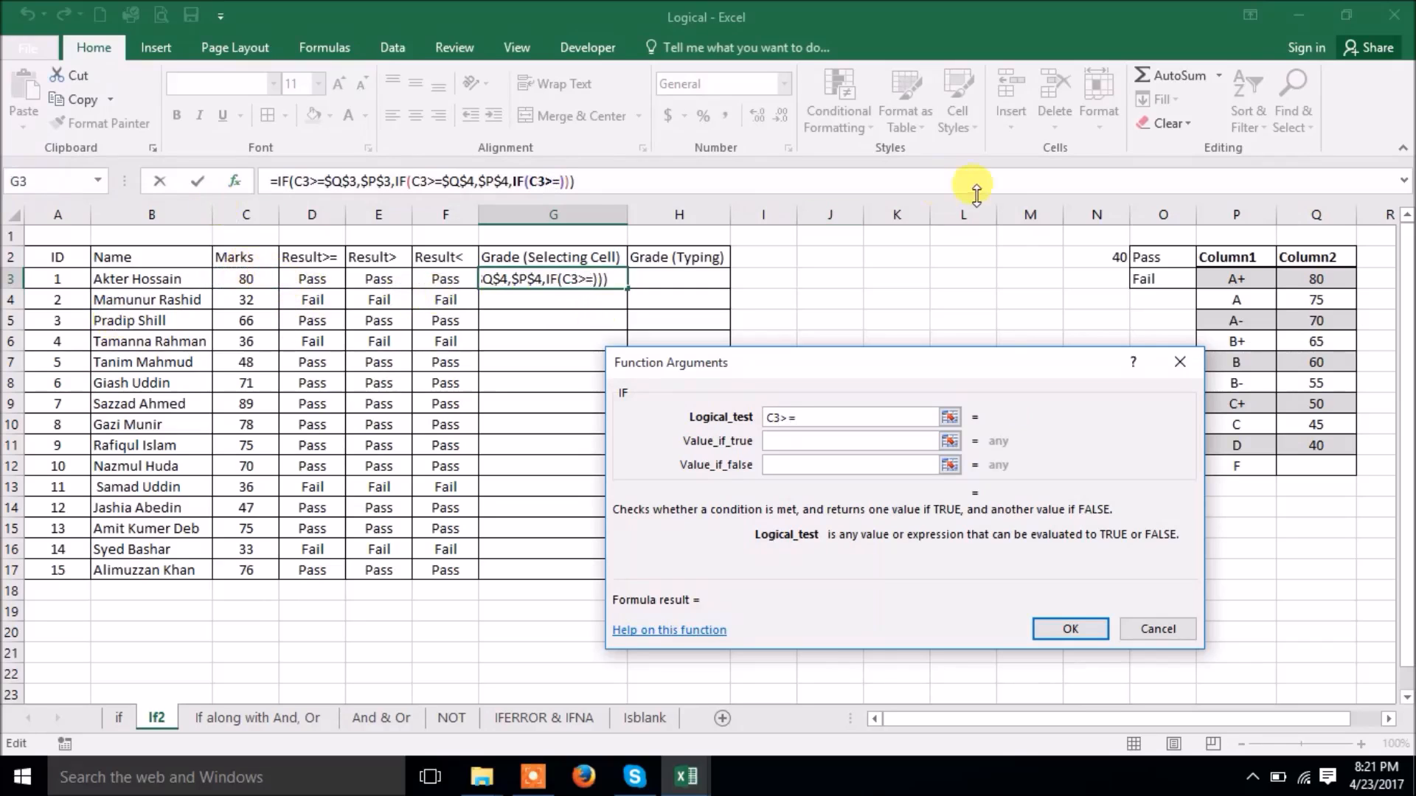
{"action": "left_click", "coordinate": [1328, 319]}
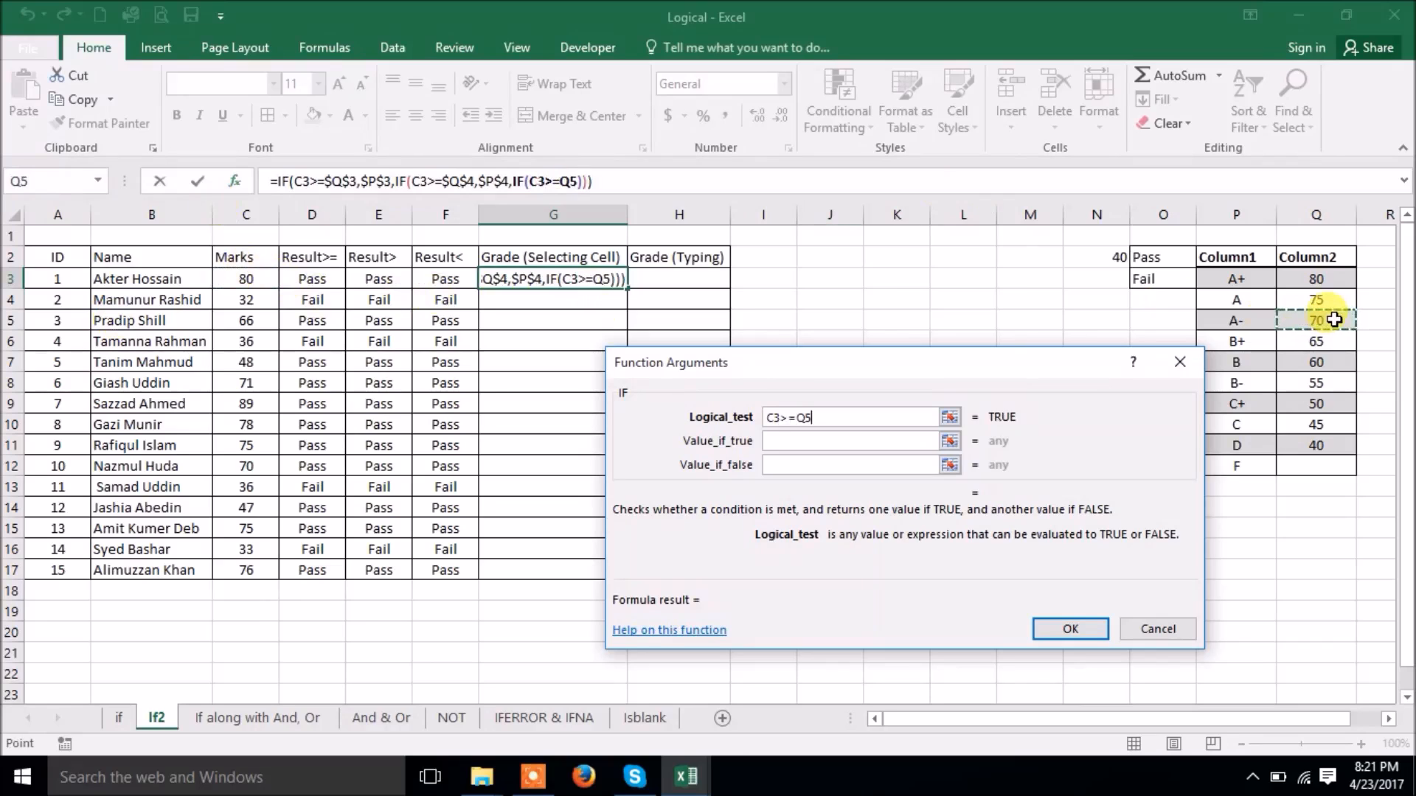
{"action": "key", "text": "F4"}
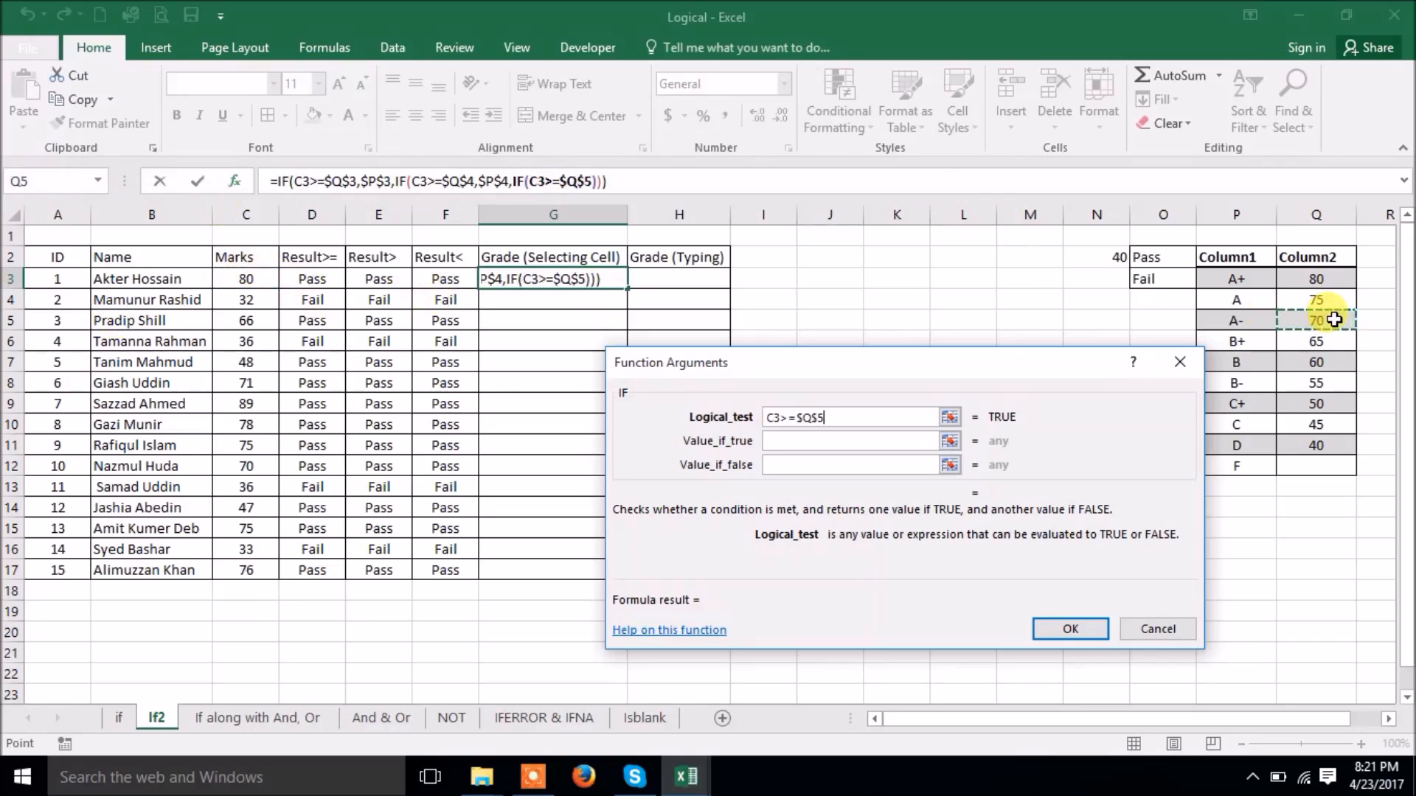
{"action": "left_click", "coordinate": [798, 440]}
{"action": "left_click", "coordinate": [1260, 321]}
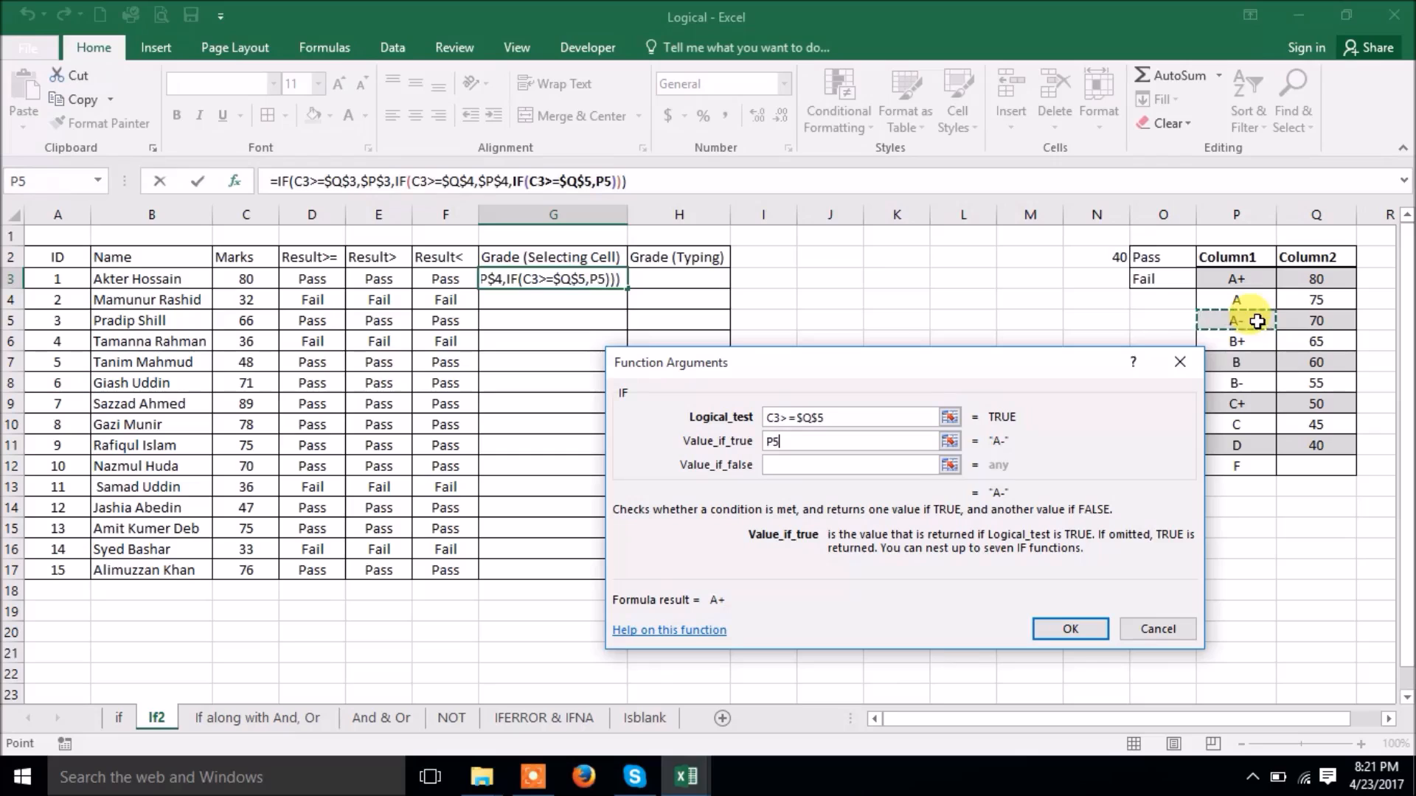
{"action": "key", "text": "F4"}
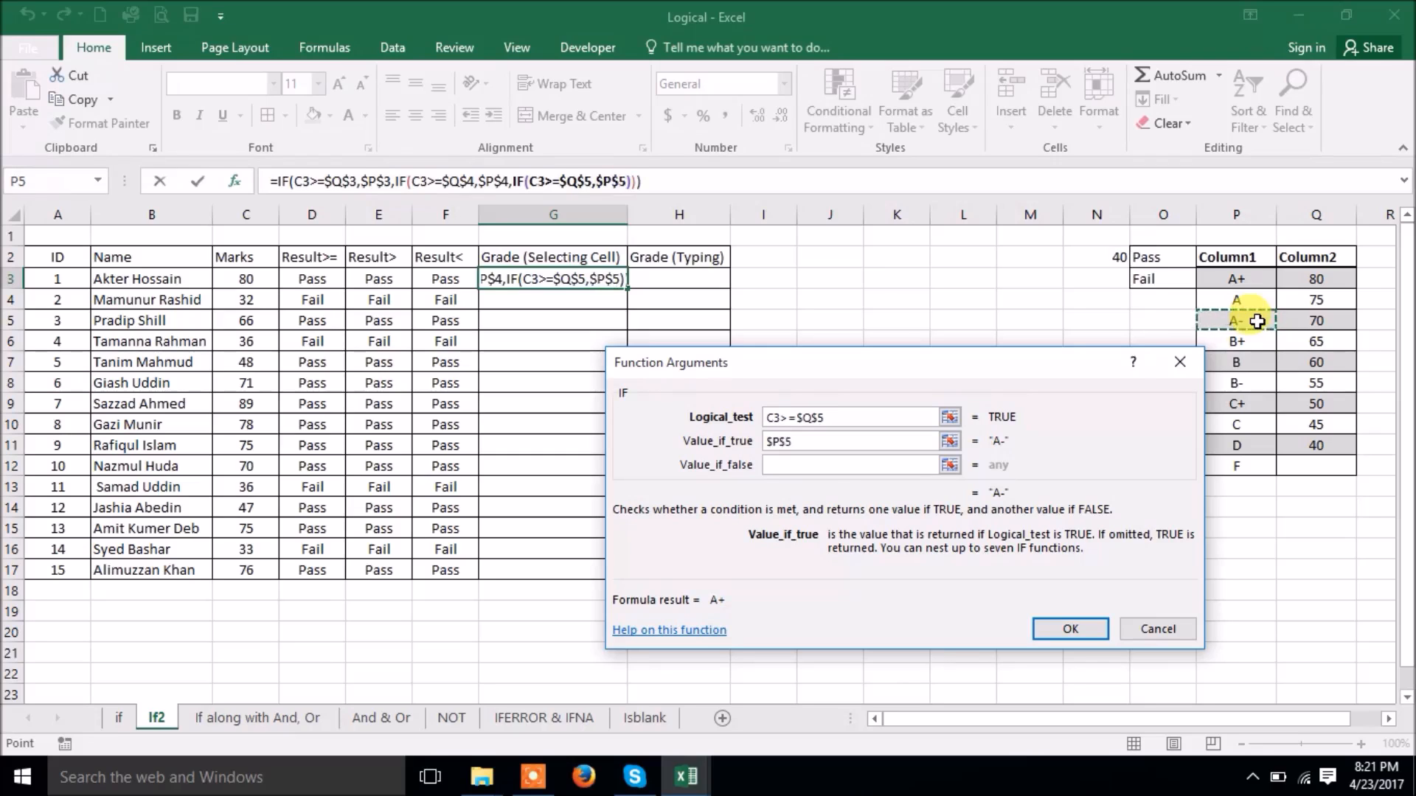
Set the third IF's value if false to the F grade cell as $P$12 and complete the formula in G3.
{"action": "left_click", "coordinate": [835, 466]}
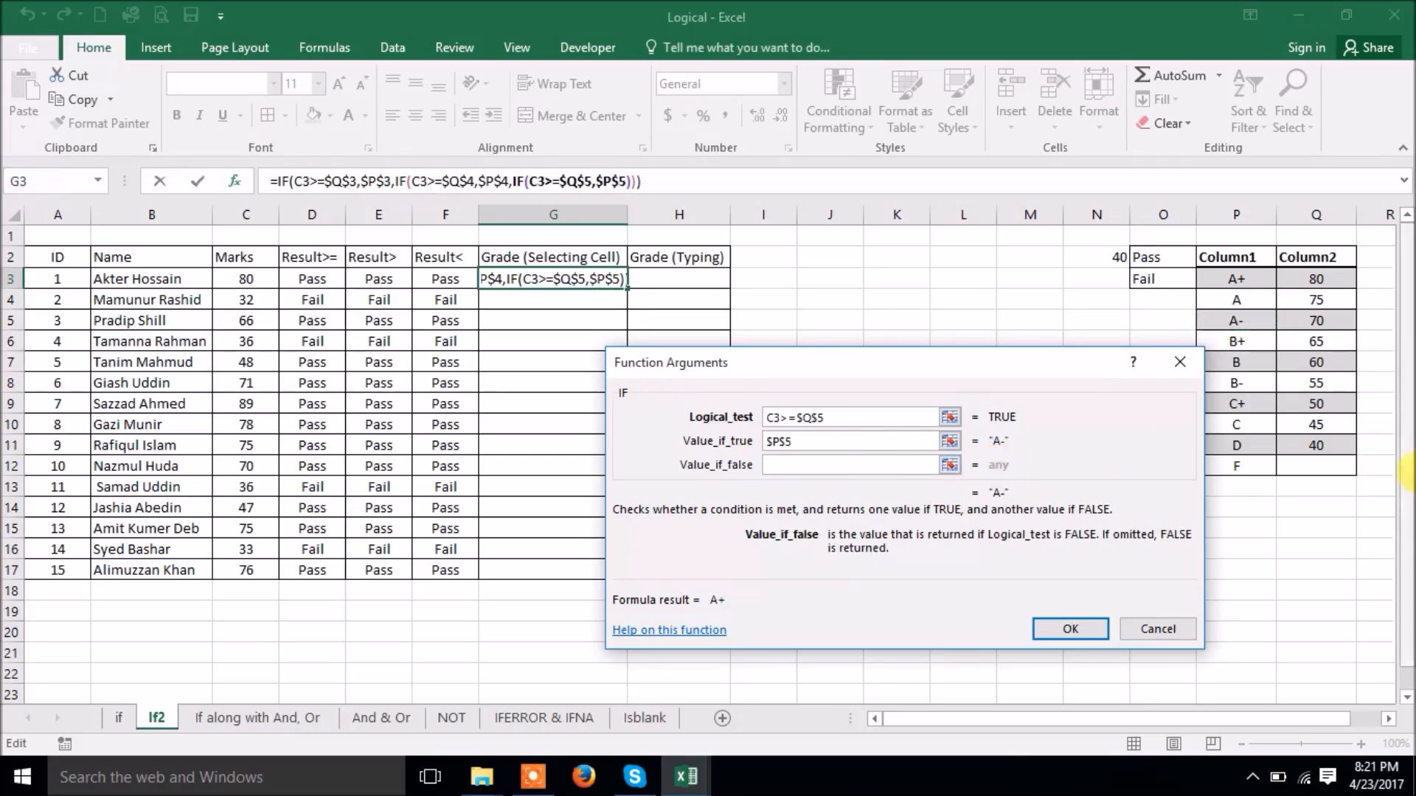
{"action": "left_click", "coordinate": [1247, 465]}
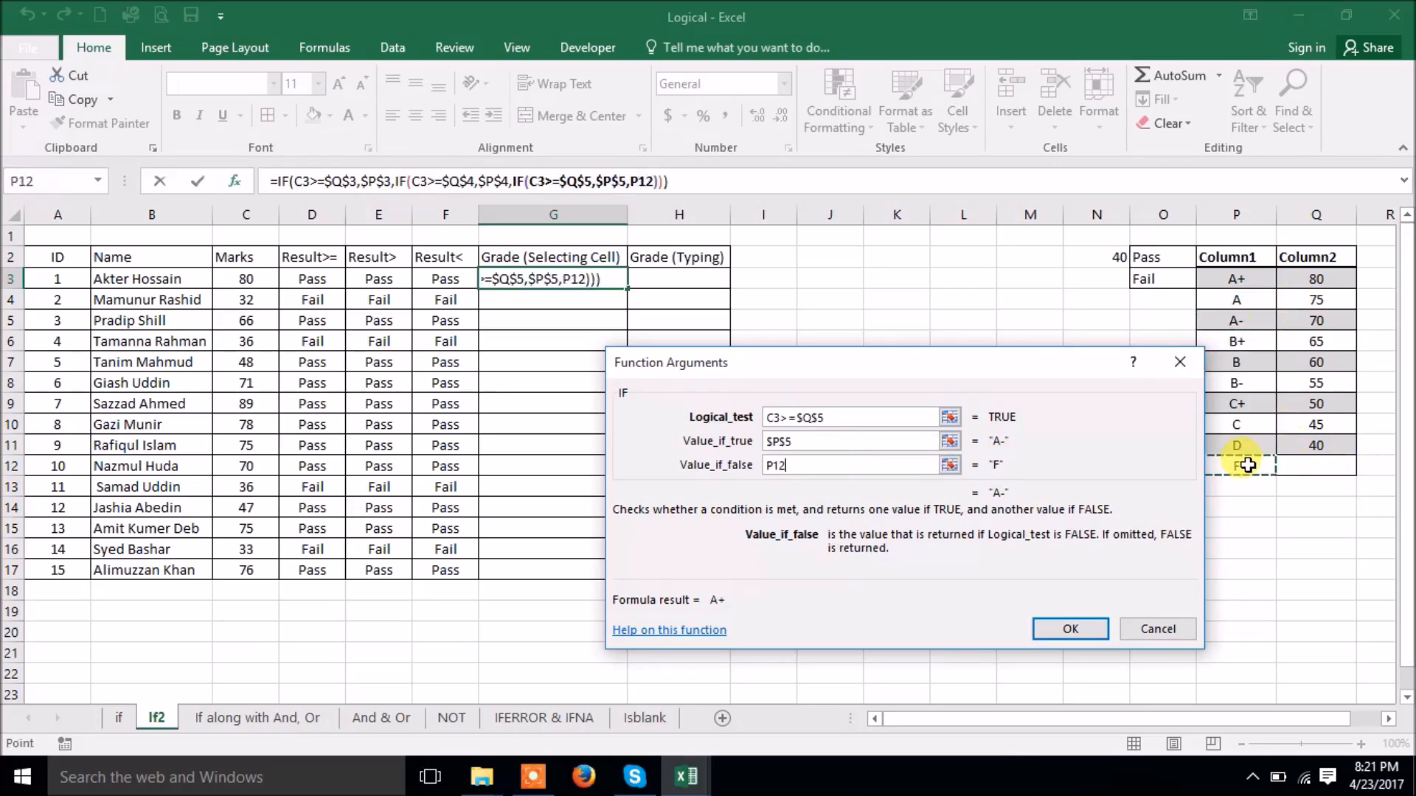
{"action": "key", "text": "F4"}
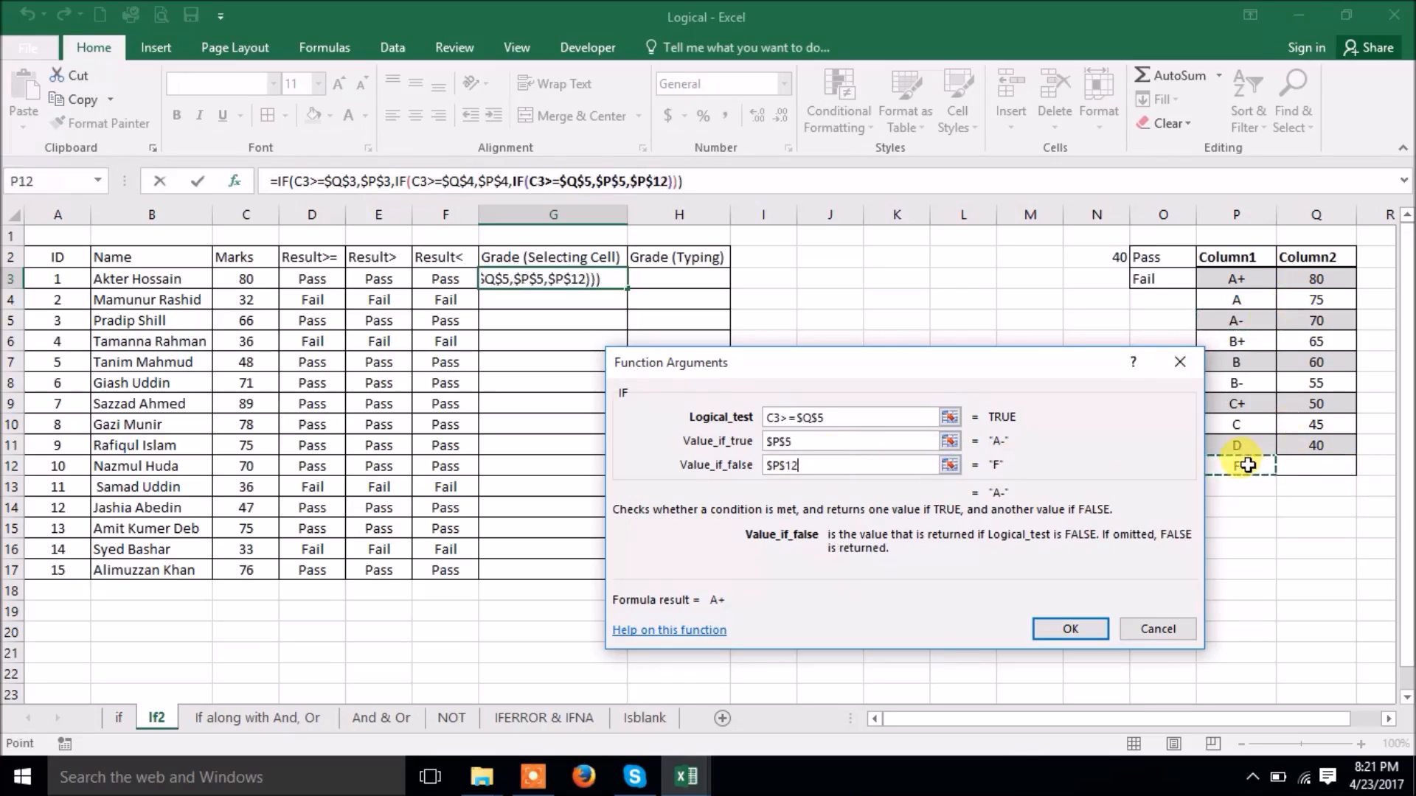
{"action": "left_click", "coordinate": [1073, 627]}
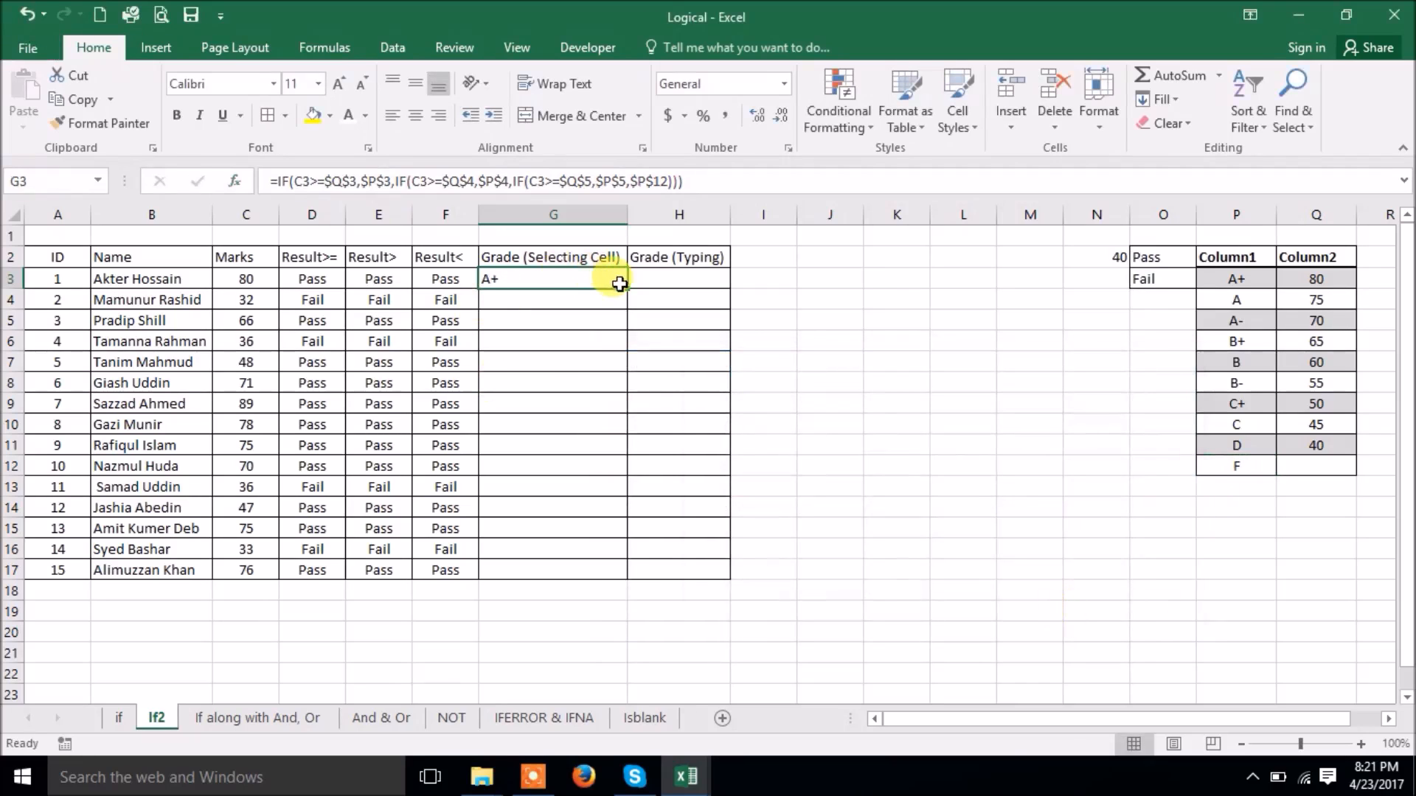
Fill G3's grade formula down to G17, compare the grades with the limits in the grade table, and undo the fill.
{"action": "left_click_drag", "start_coordinate": [626, 288], "coordinate": [626, 582]}
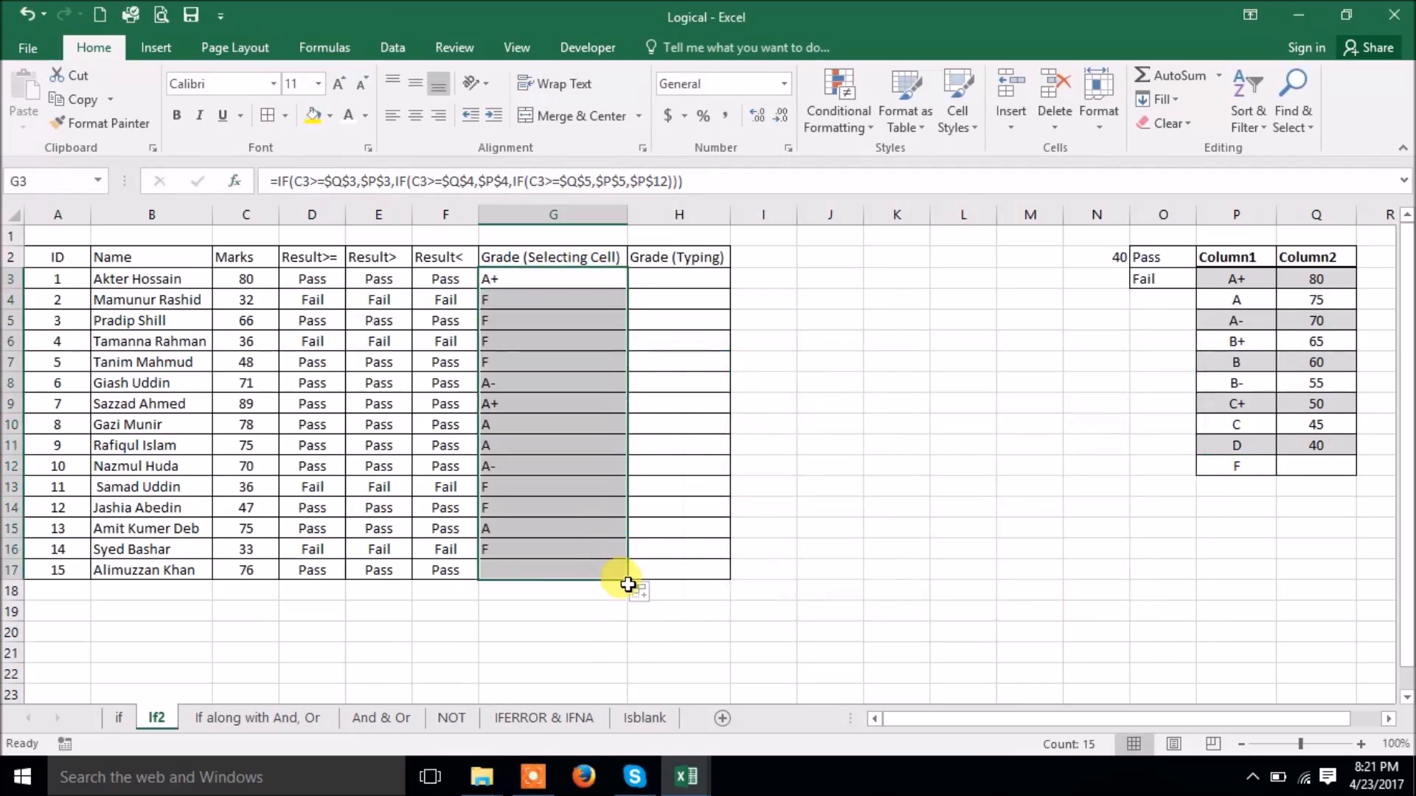
{"action": "left_click", "coordinate": [1312, 321]}
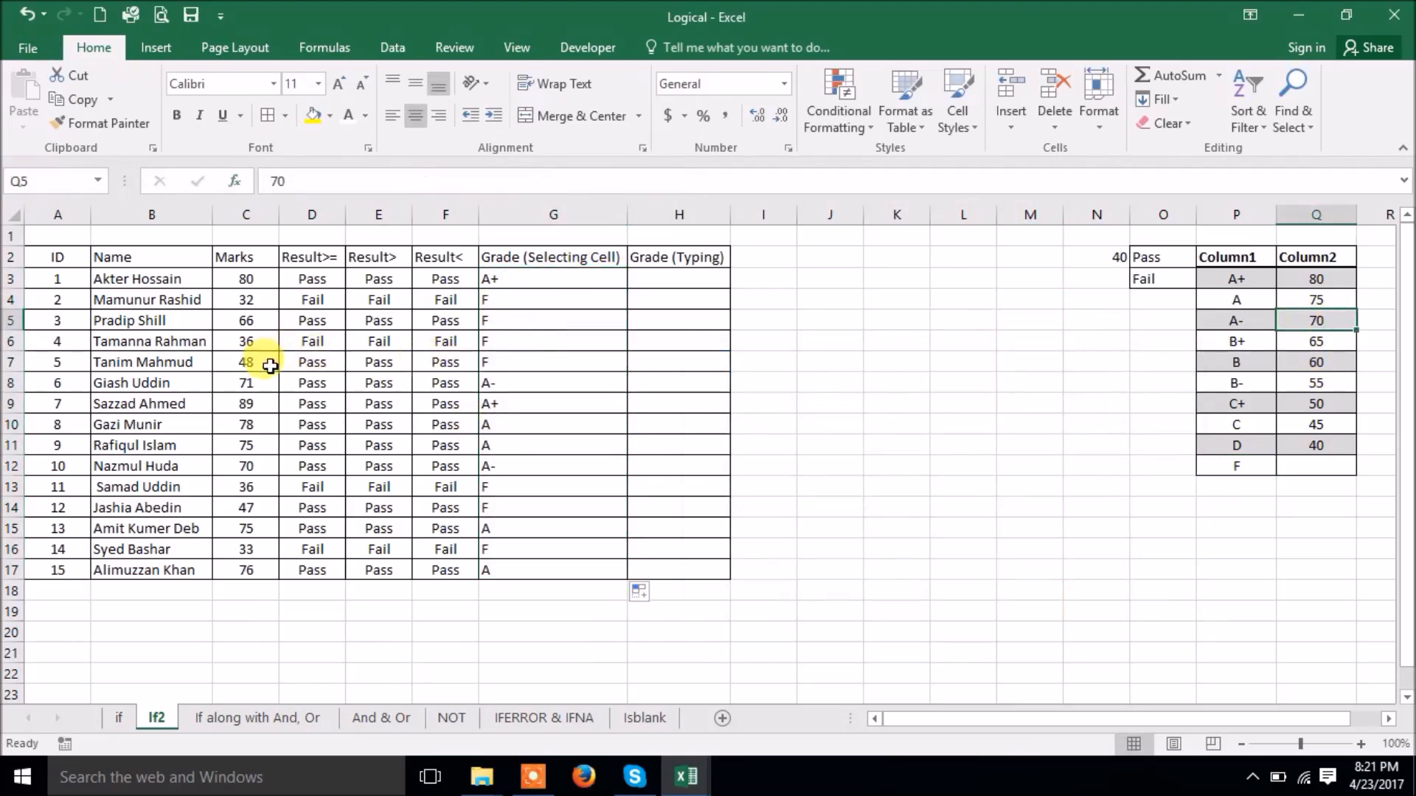
{"action": "key", "text": "ctrl+z"}
{"action": "left_click", "coordinate": [518, 564]}
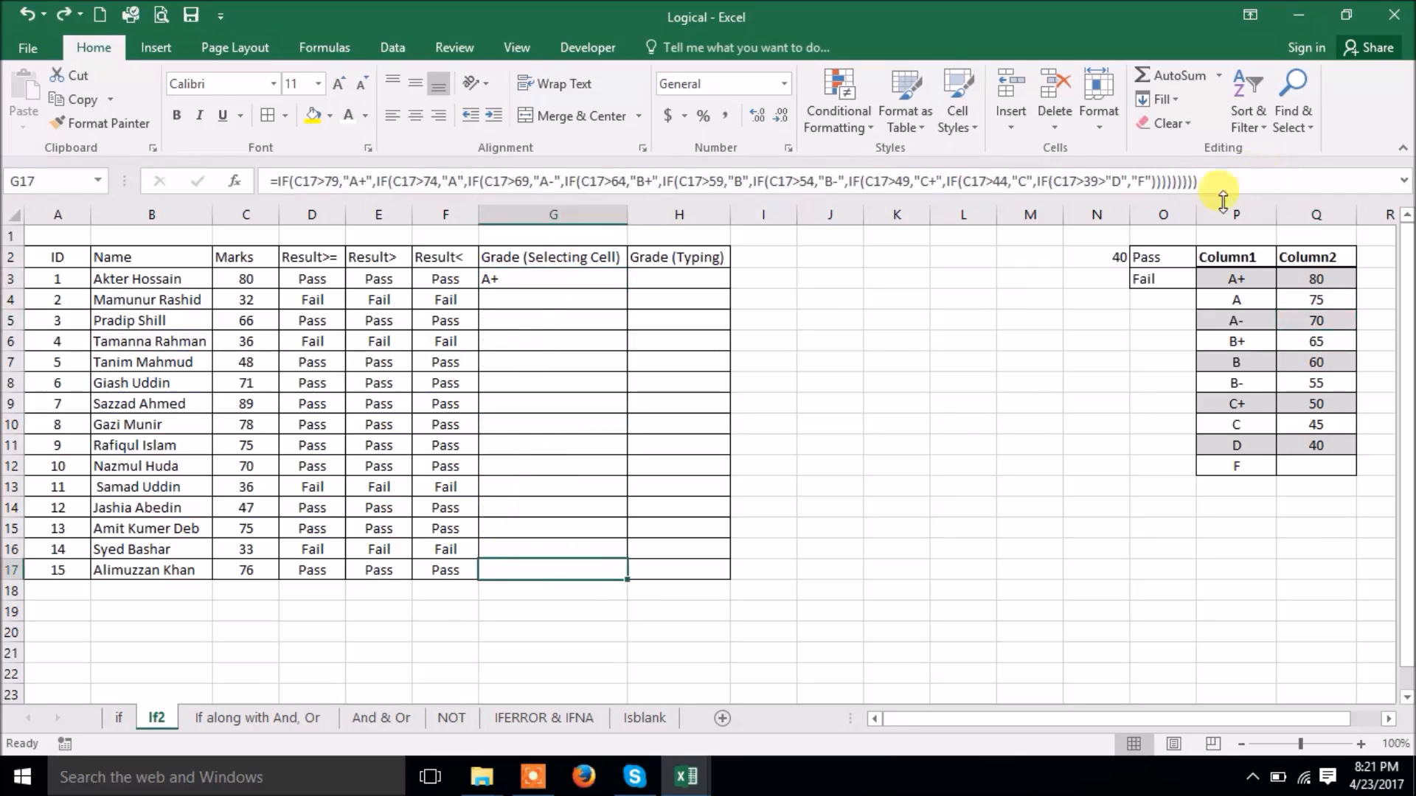
{"action": "left_click", "coordinate": [1217, 181]}
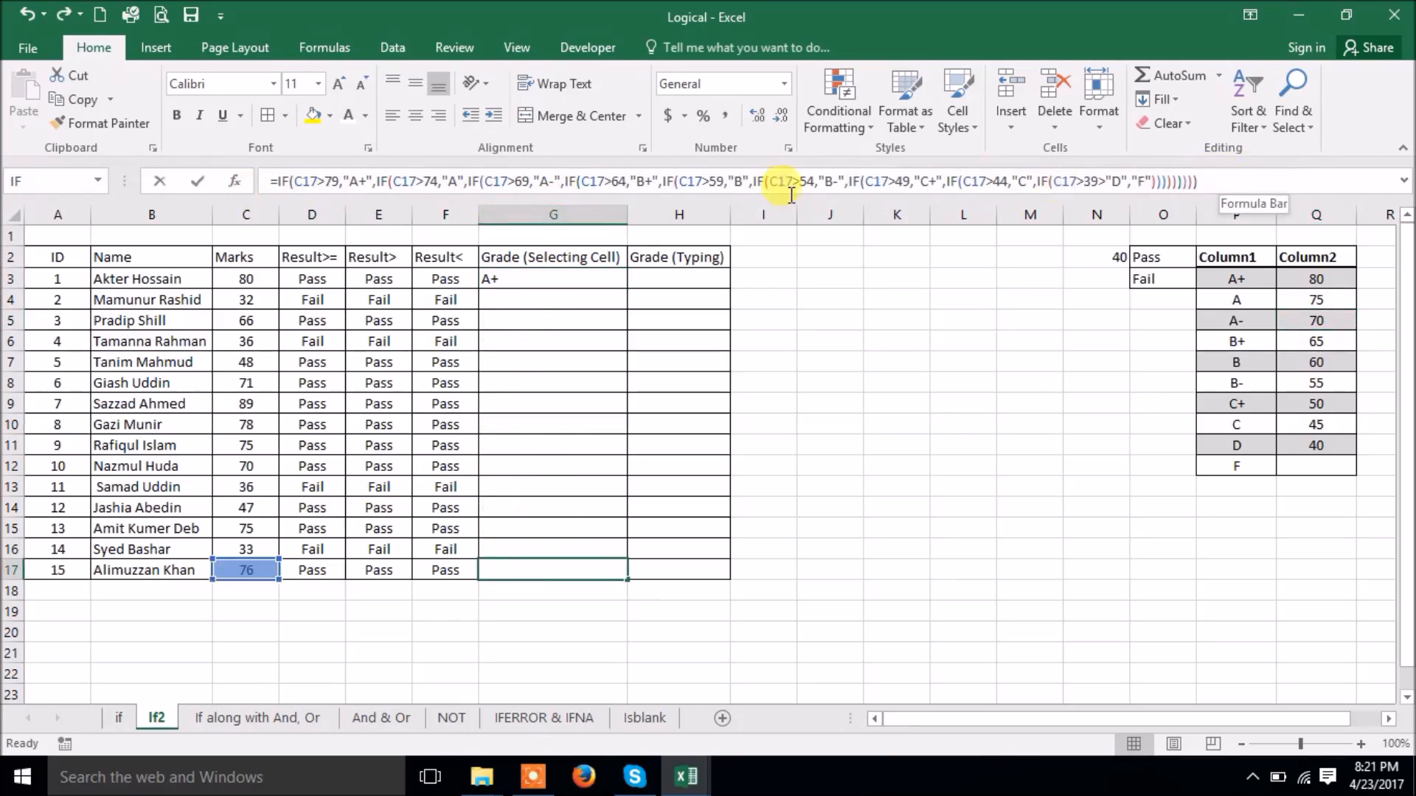
{"action": "left_click_drag", "start_coordinate": [122, 188], "coordinate": [123, 174]}
{"action": "key", "text": "ctrl+c"}
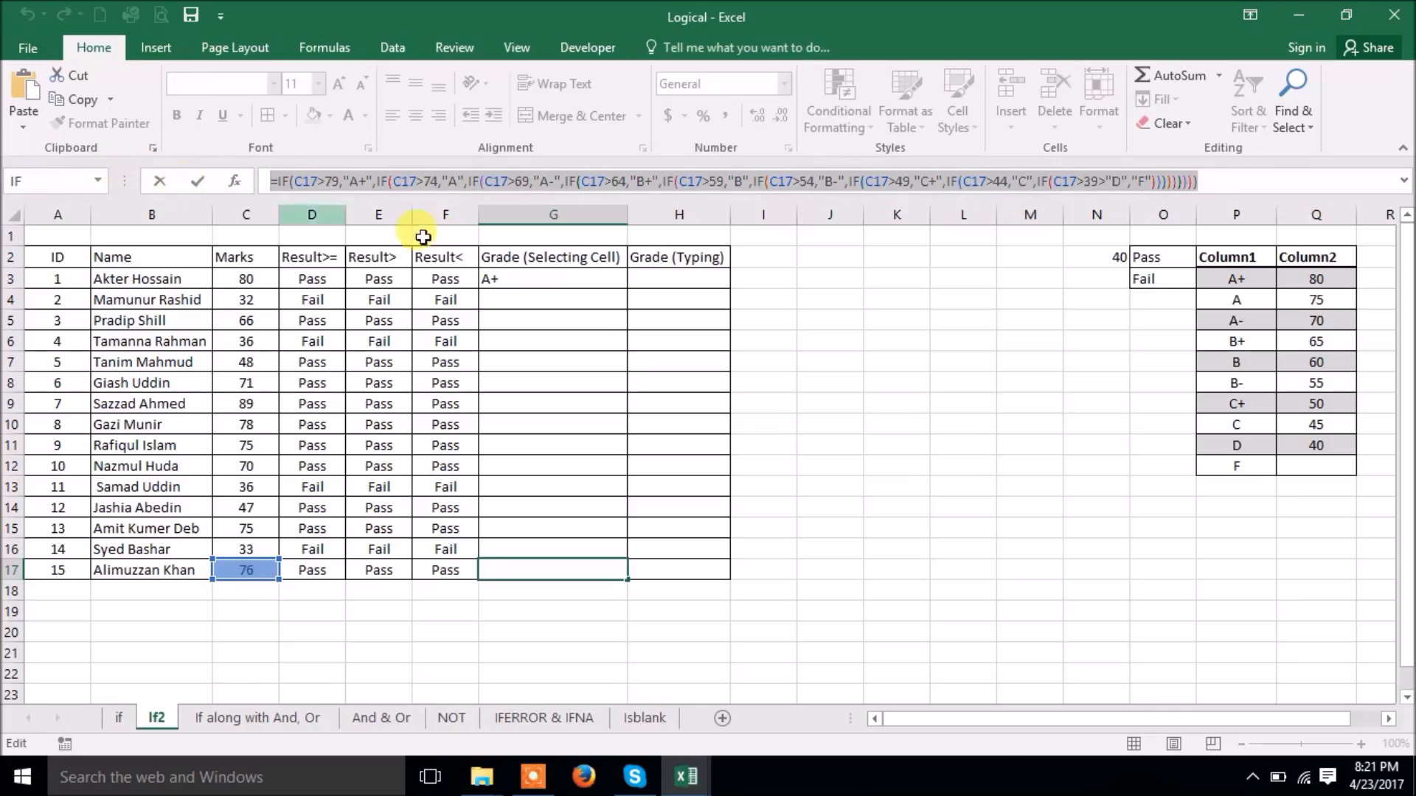
{"action": "key", "text": "Escape"}
{"action": "left_click", "coordinate": [553, 277]}
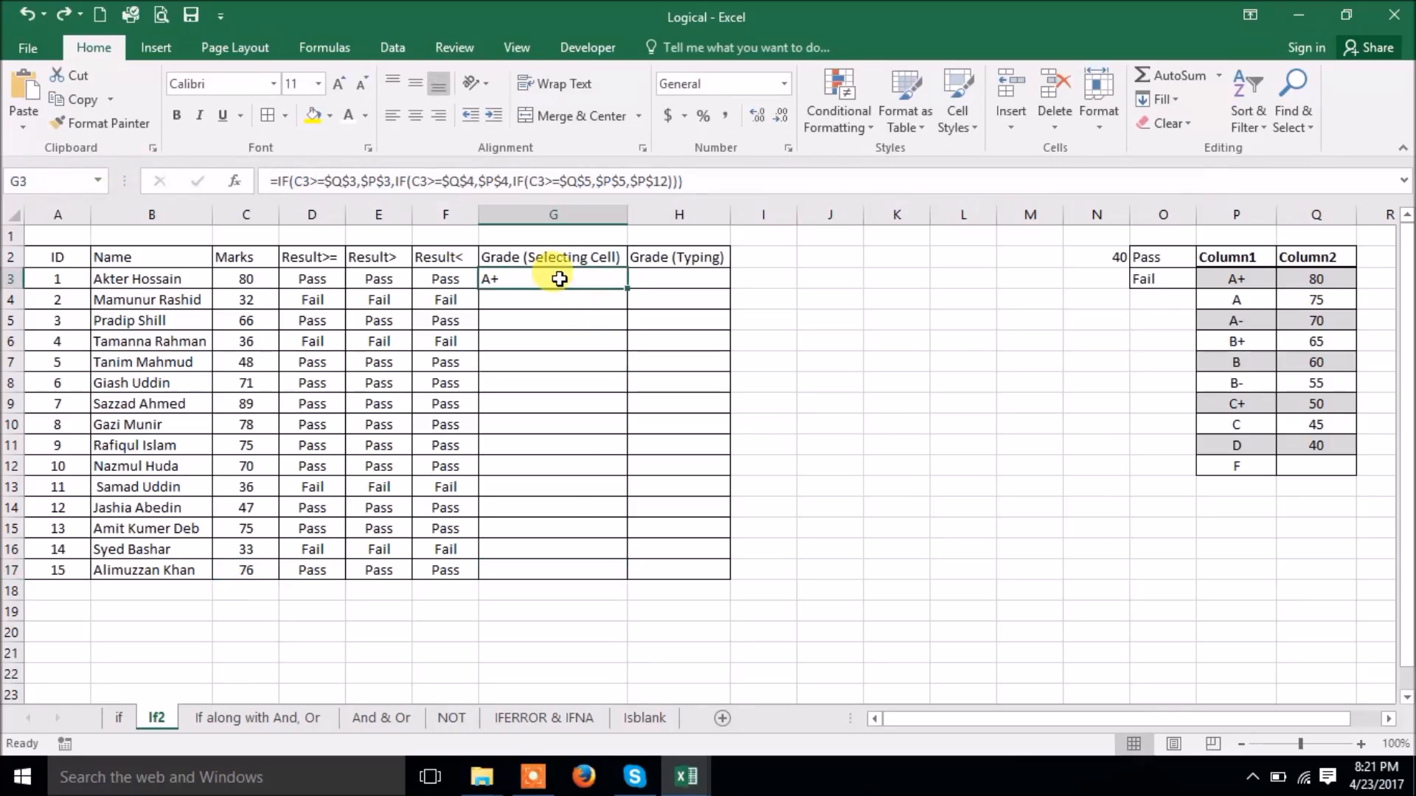
Copy the prepared nested IF grade formula from G17 into G3, replacing the formula there.
{"action": "left_click", "coordinate": [580, 577]}
{"action": "key", "text": "ctrl+c"}
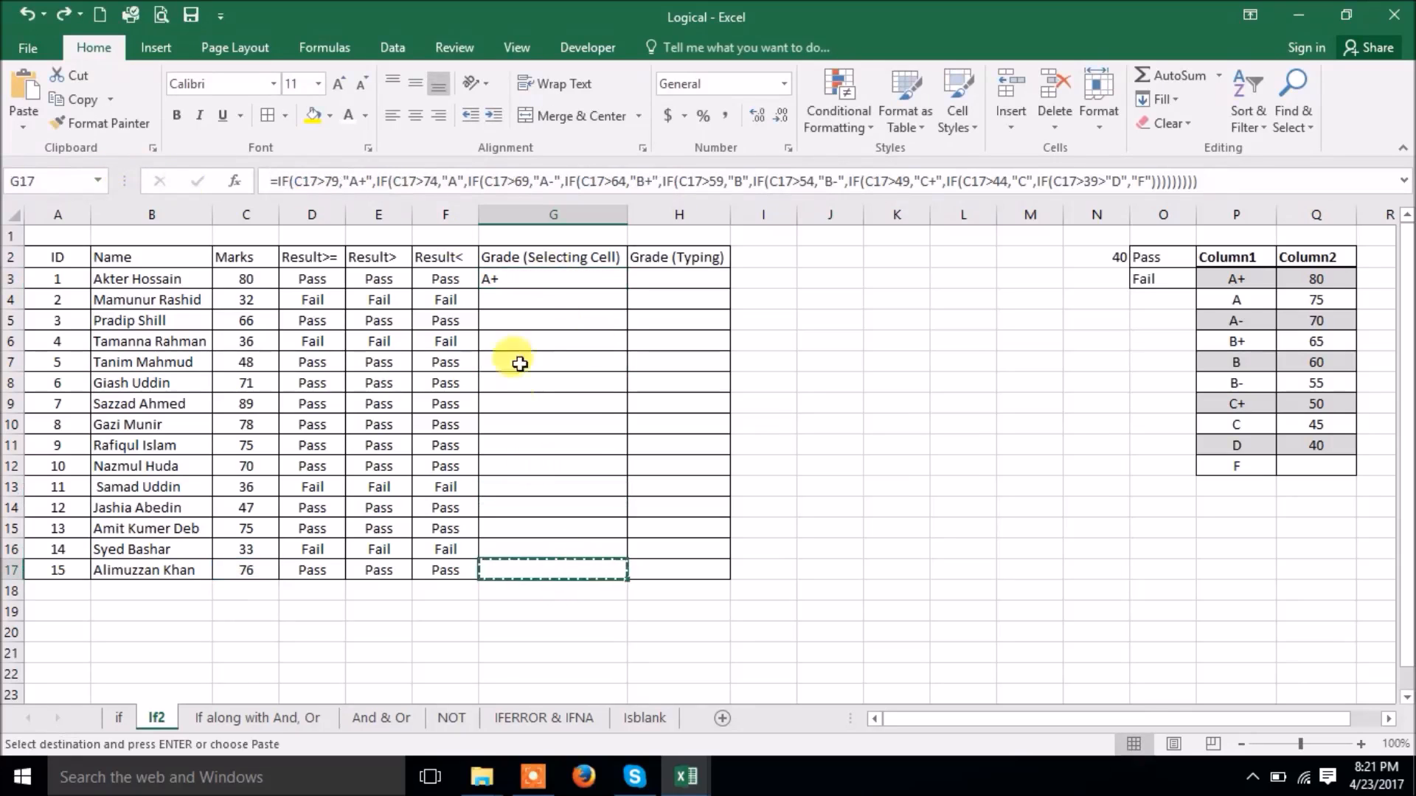
{"action": "left_click", "coordinate": [526, 281]}
{"action": "key", "text": "ctrl+v"}
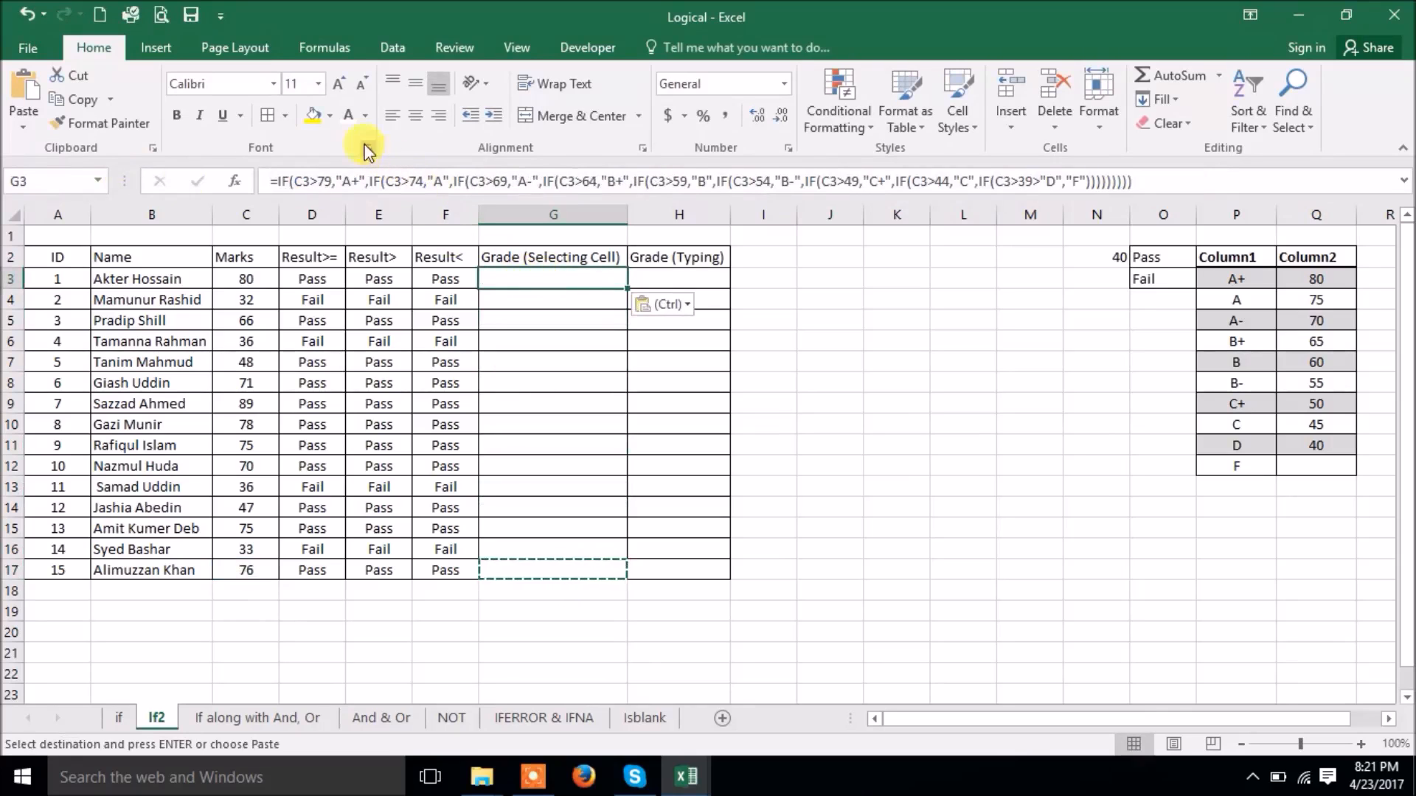
Change G3's font colour to black and fill its grade formula down through G17.
{"action": "left_click", "coordinate": [365, 116]}
{"action": "left_click", "coordinate": [362, 185]}
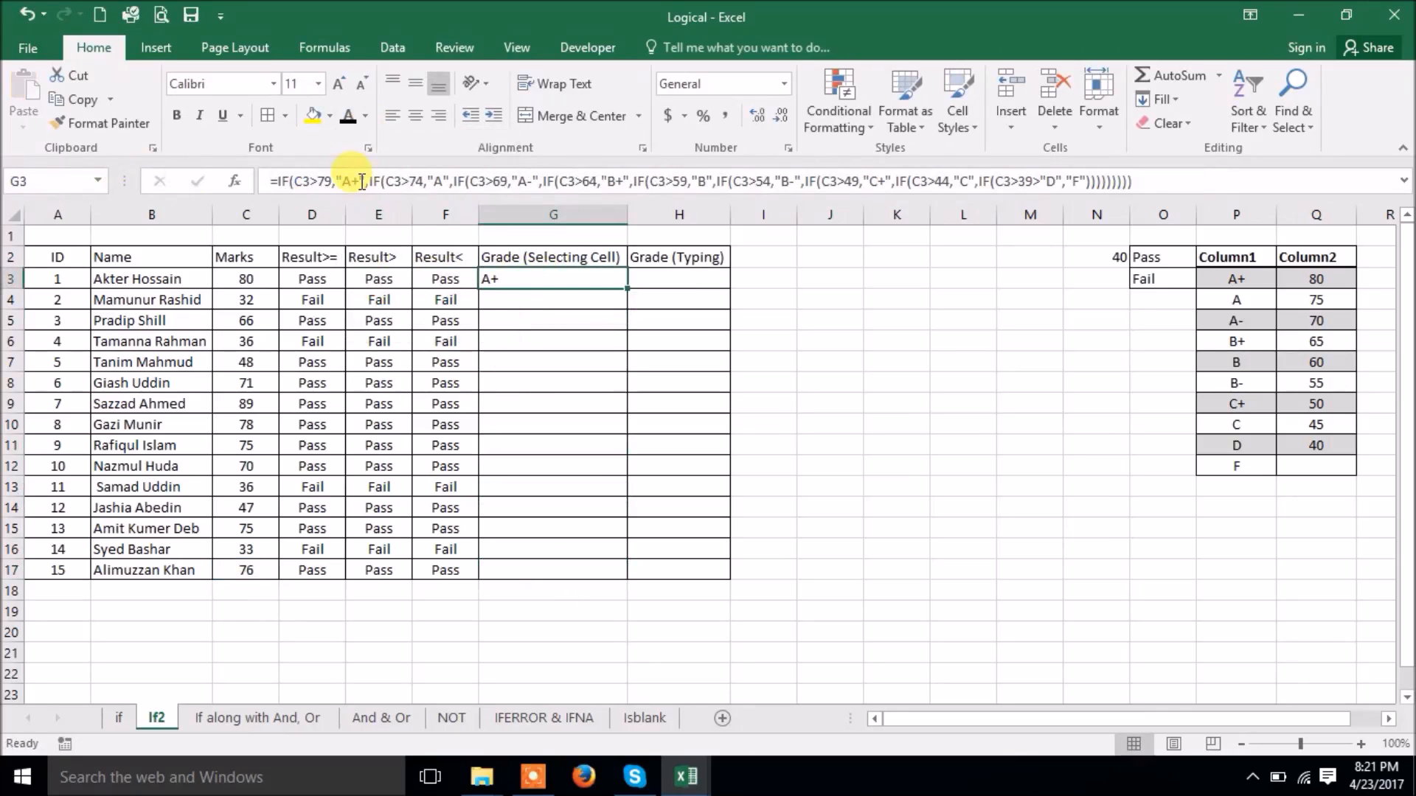
{"action": "left_click_drag", "start_coordinate": [626, 288], "coordinate": [591, 576]}
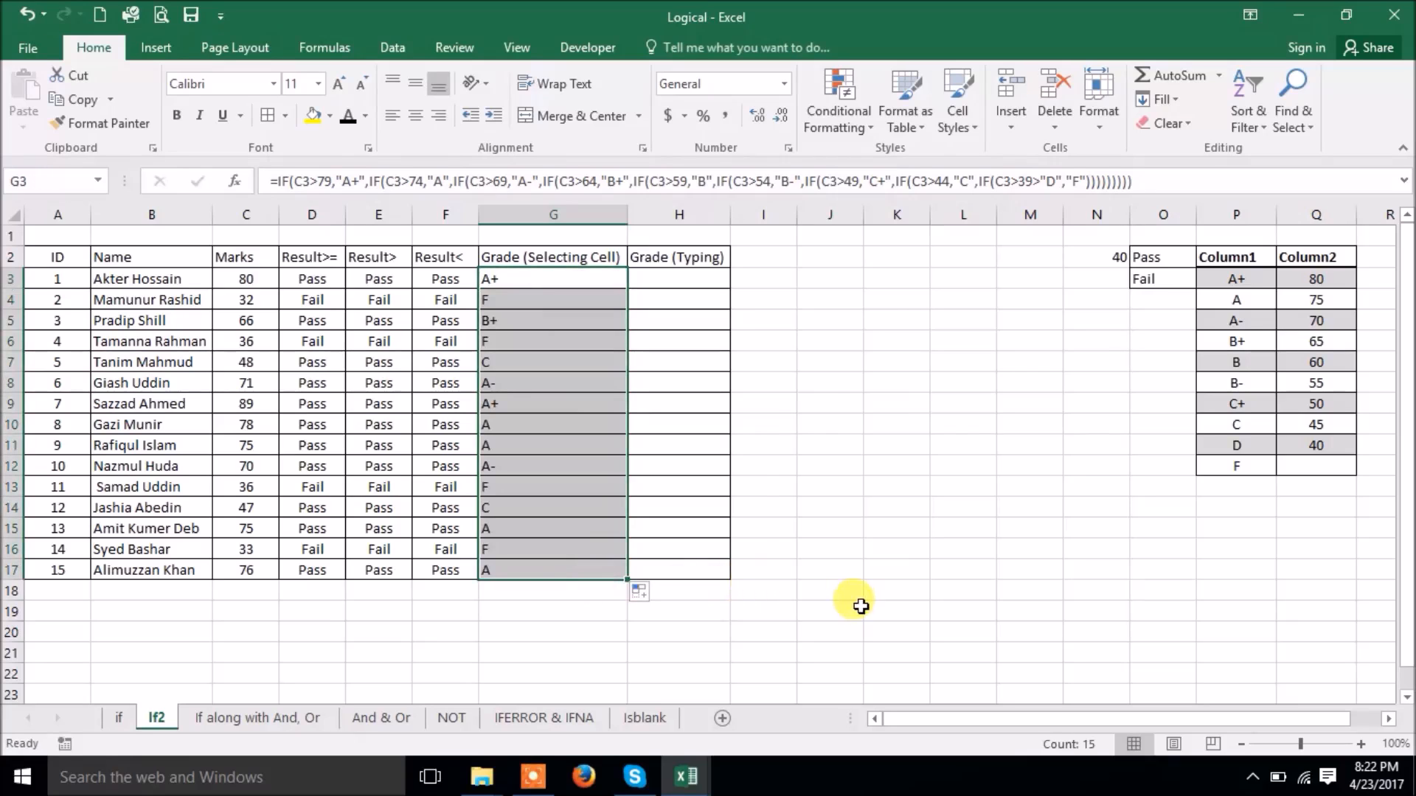
Start an IF formula in H3 under Grade (Typing) with the logical test c3>=80 and "A+" as its value if true.
{"action": "left_click", "coordinate": [667, 279]}
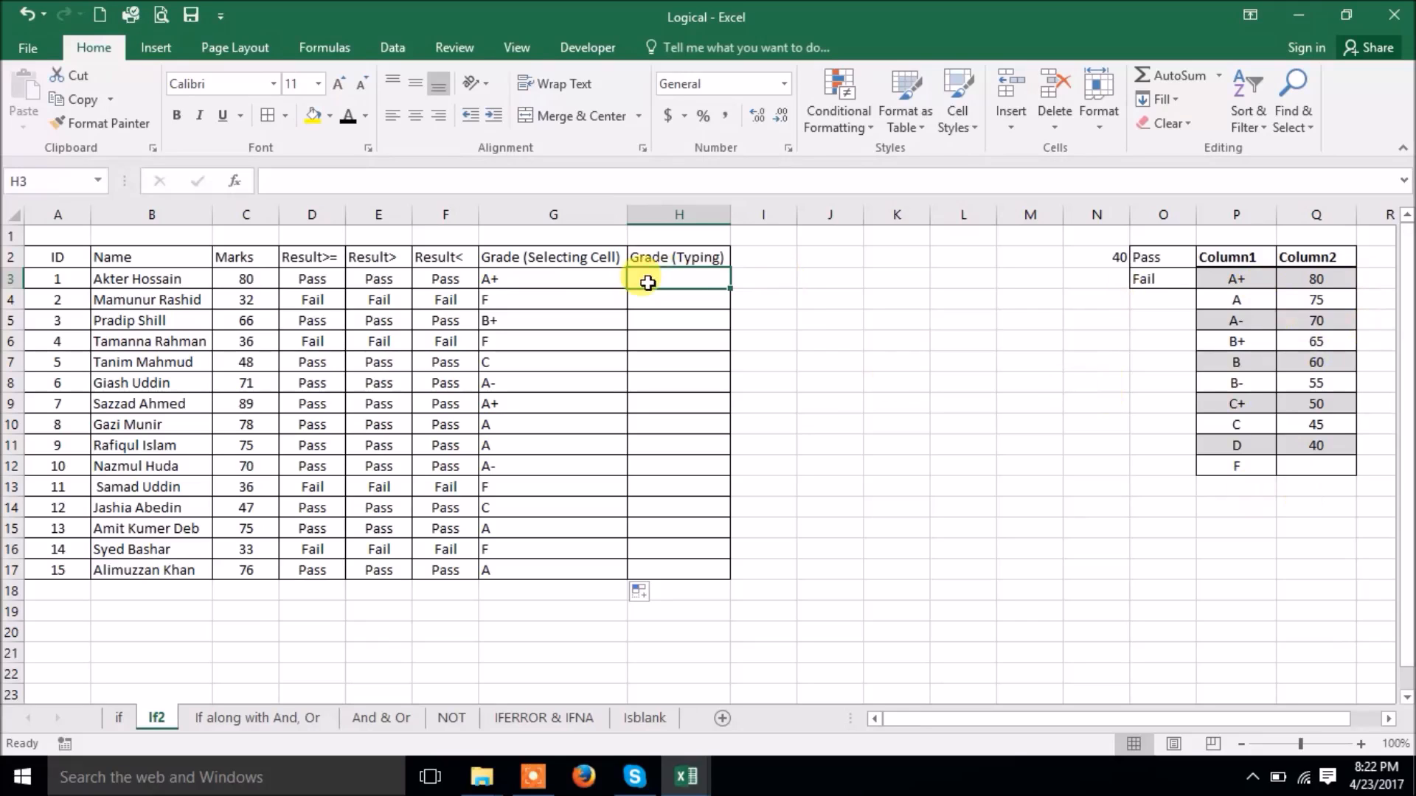
{"action": "type", "text": "="}
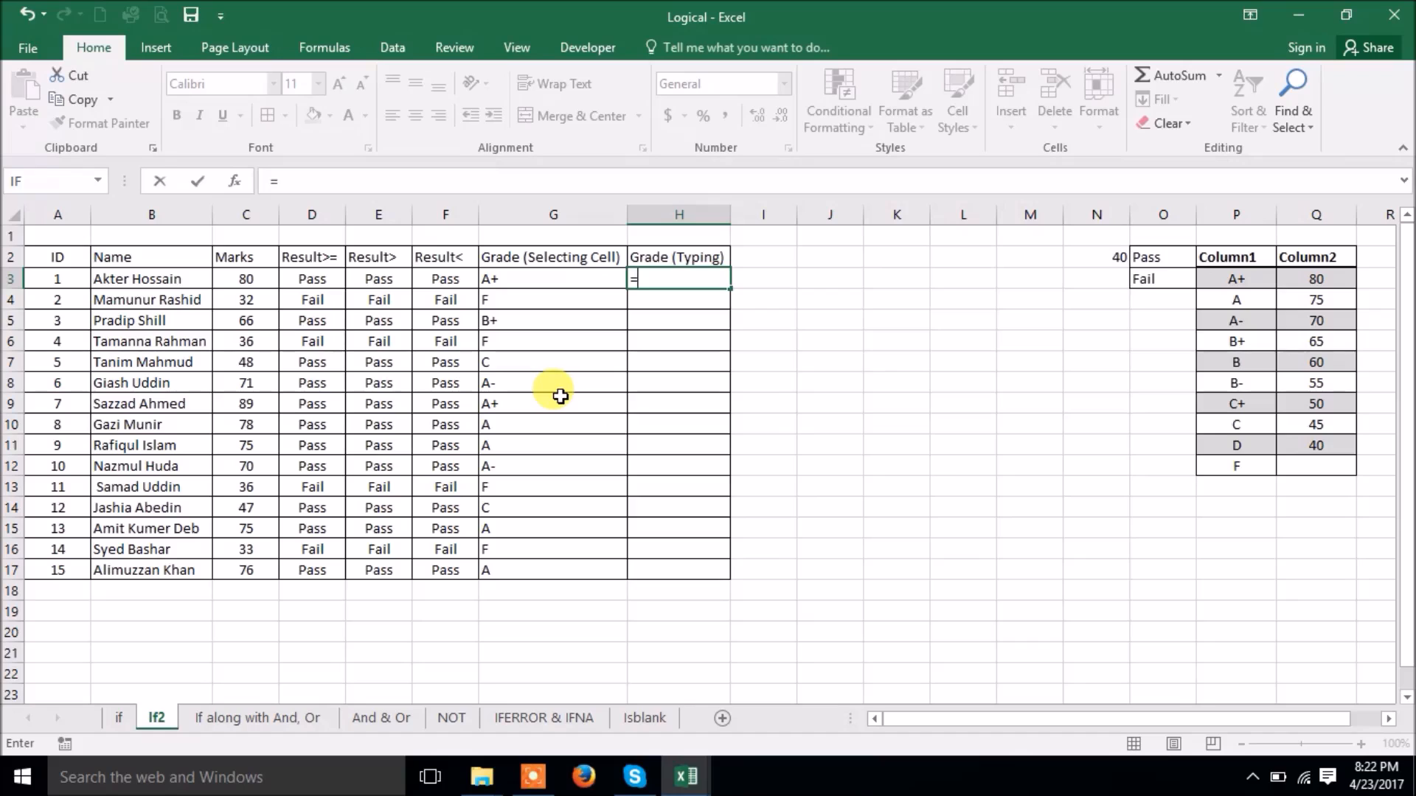
{"action": "type", "text": "if"}
{"action": "key", "text": "Tab"}
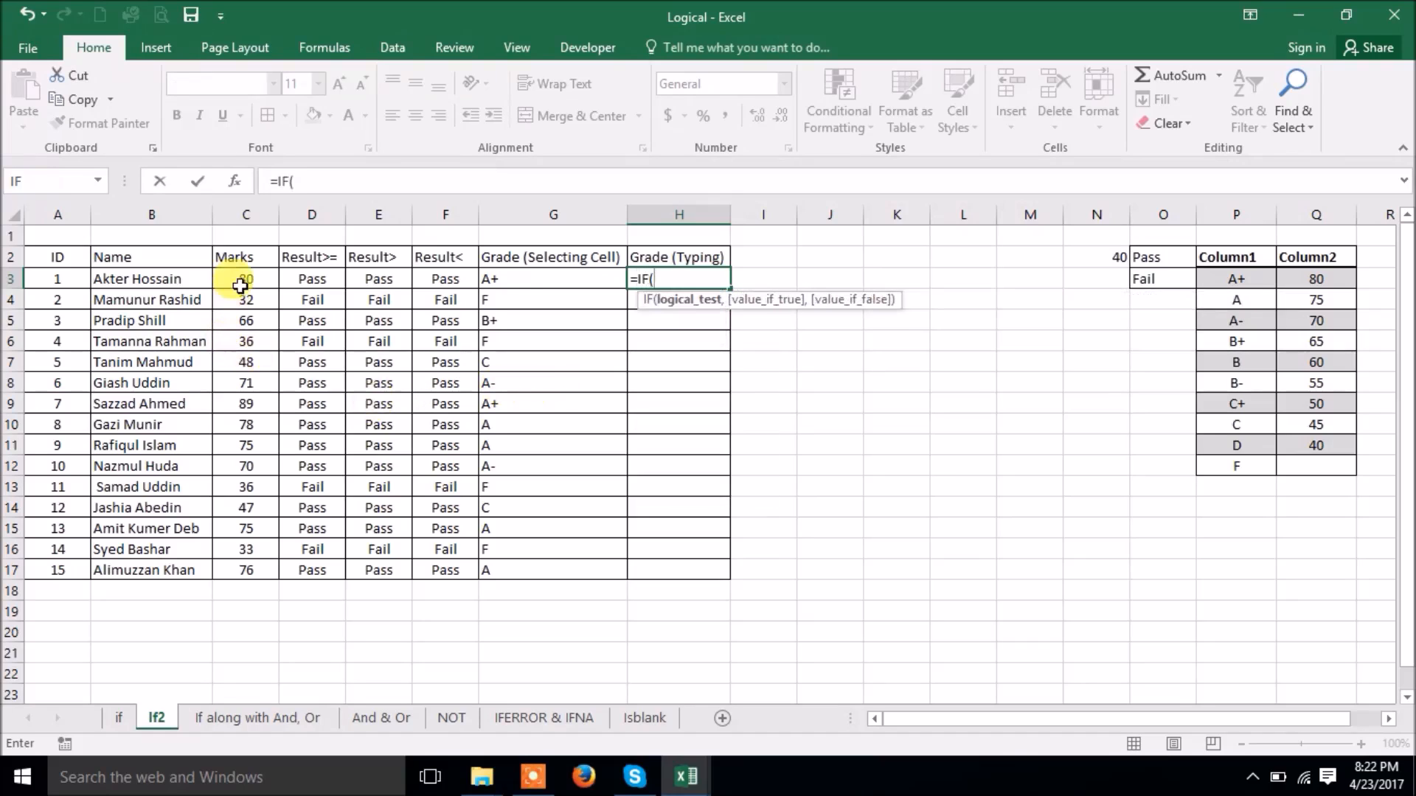
{"action": "type", "text": "c"}
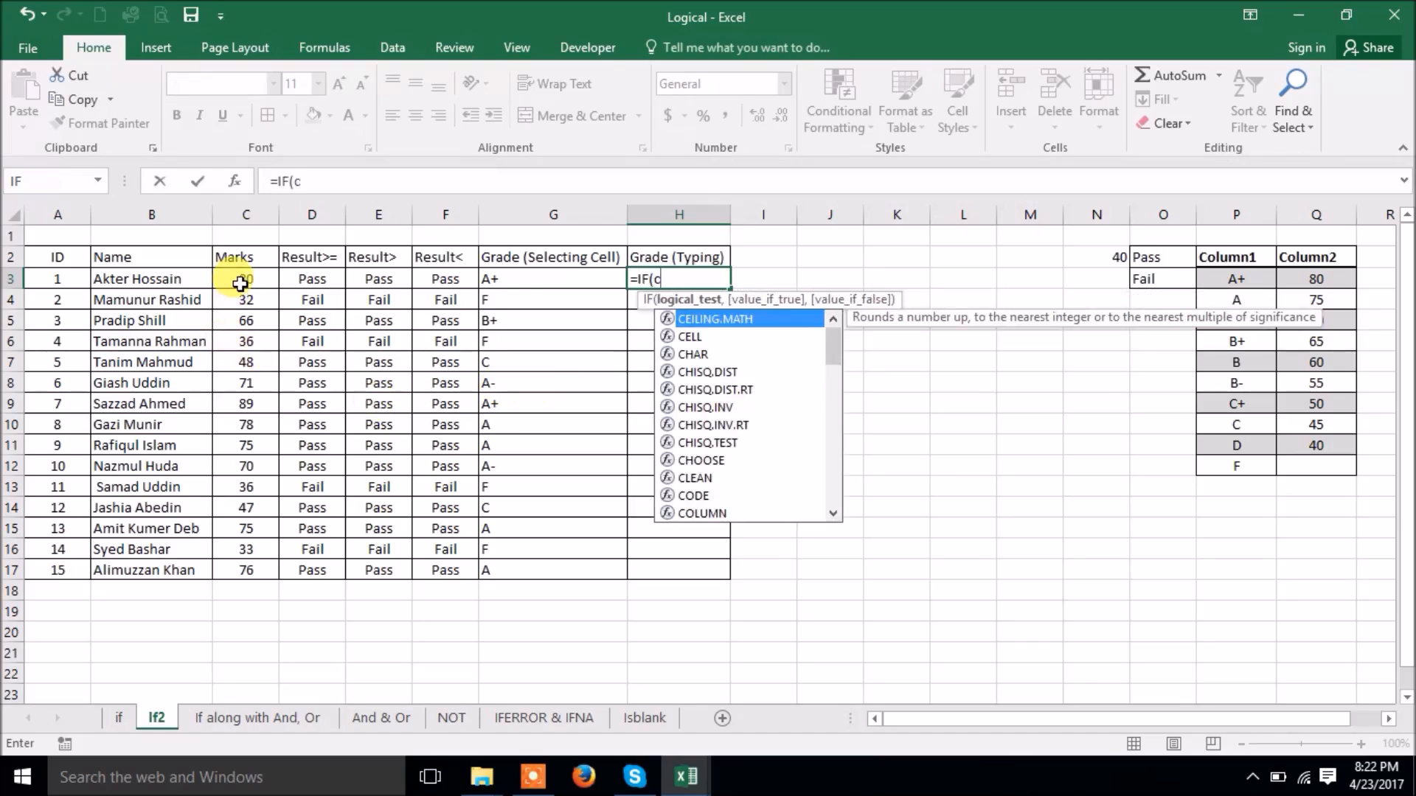
{"action": "type", "text": "3"}
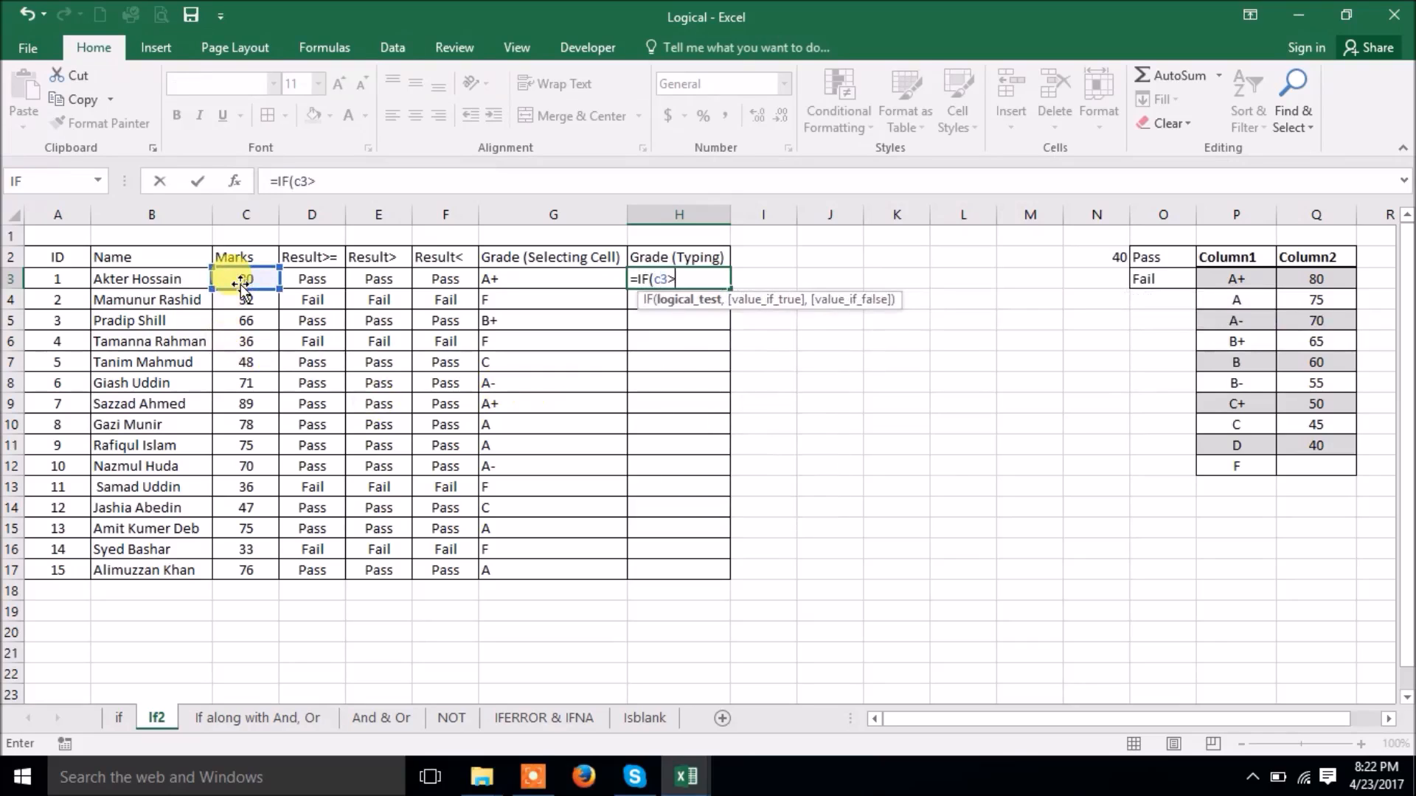
{"action": "type", "text": ">=80,:"}
{"action": "key", "text": "BackSpace"}
{"action": "type", "text": "\"A"}
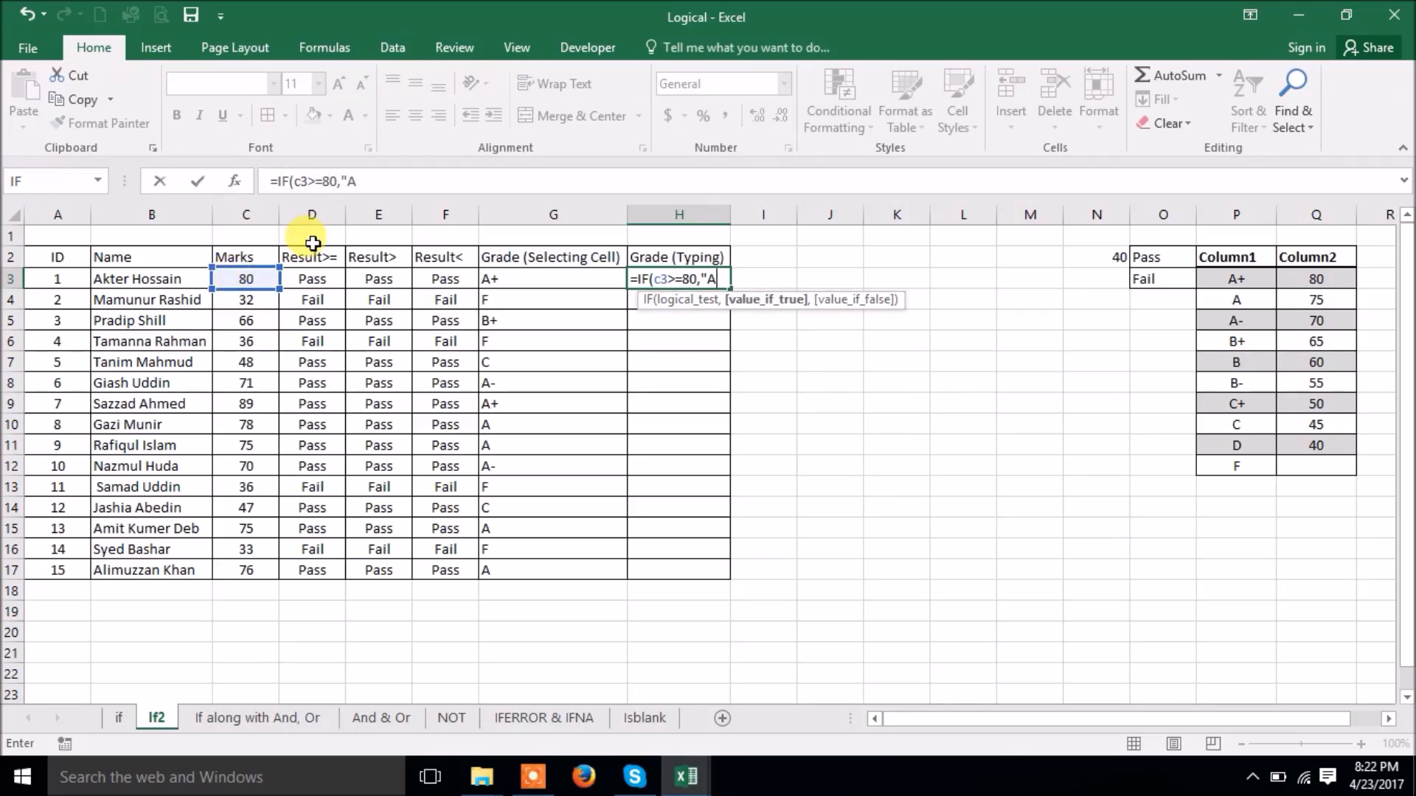
{"action": "type", "text": "+\"i"}
{"action": "key", "text": "BackSpace"}
Nest further IFs in H3's formula that return "A" for c3>=75 and "A-" for c3>=70.
{"action": "type", "text": ",if"}
{"action": "key", "text": "Tab"}
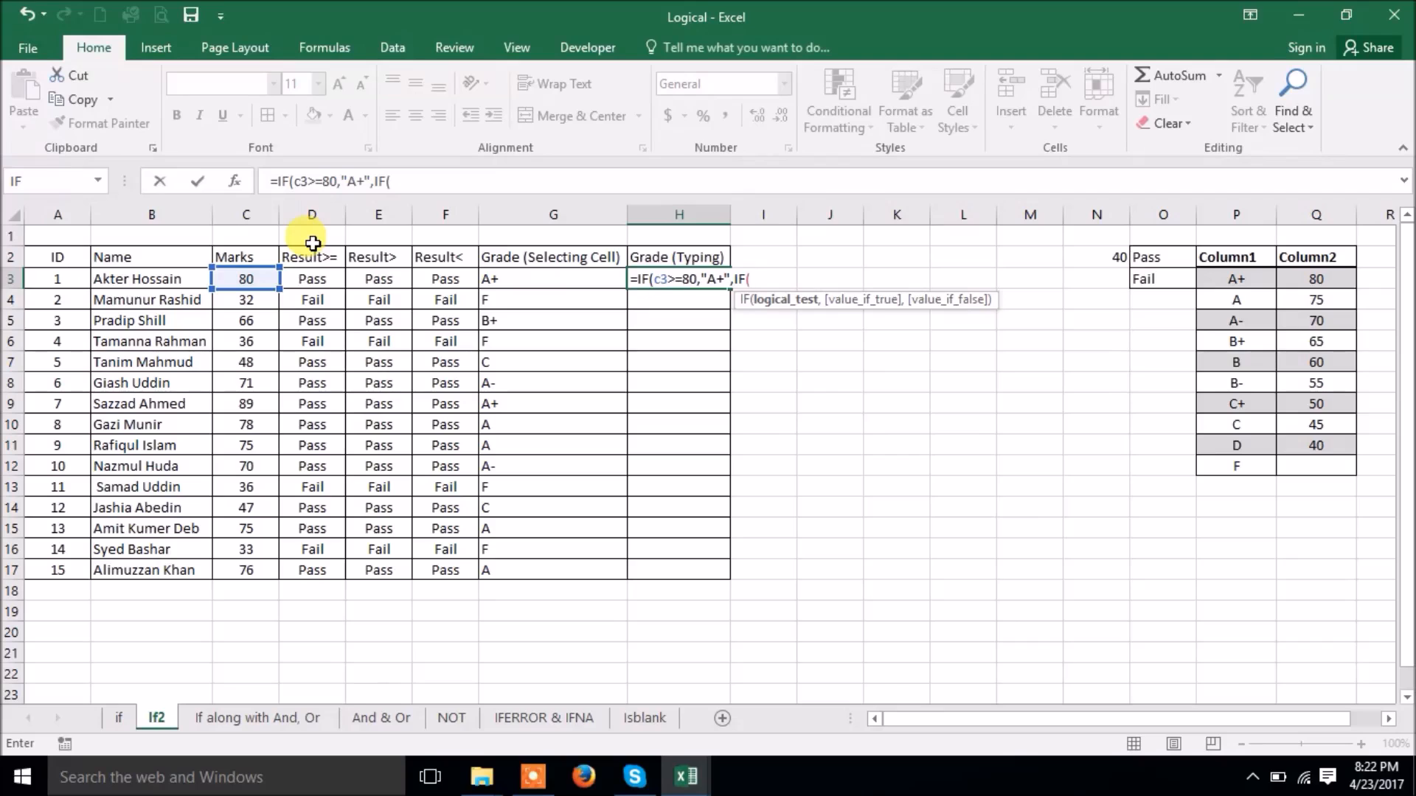
{"action": "type", "text": "c3>="}
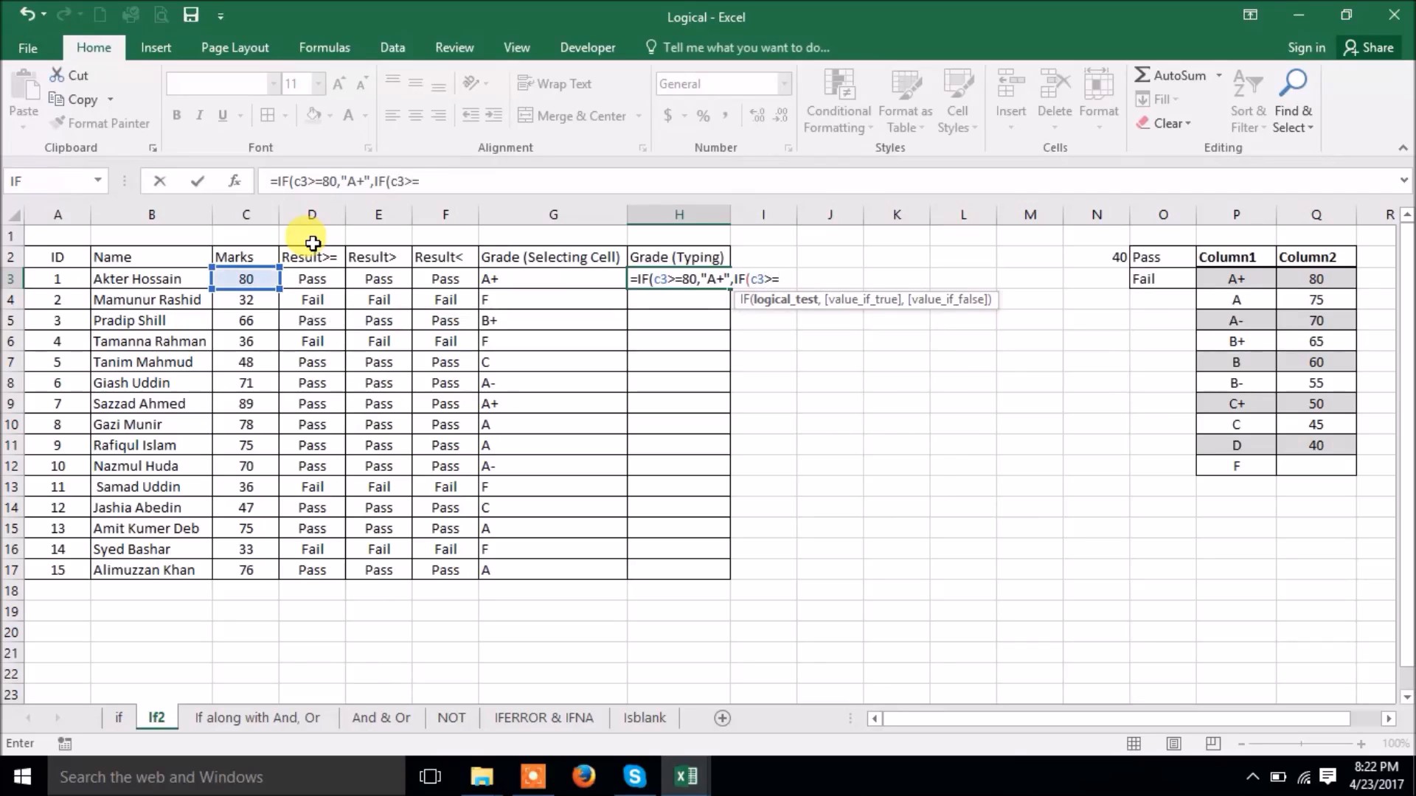
{"action": "type", "text": "75,\"A\",IF(c3"}
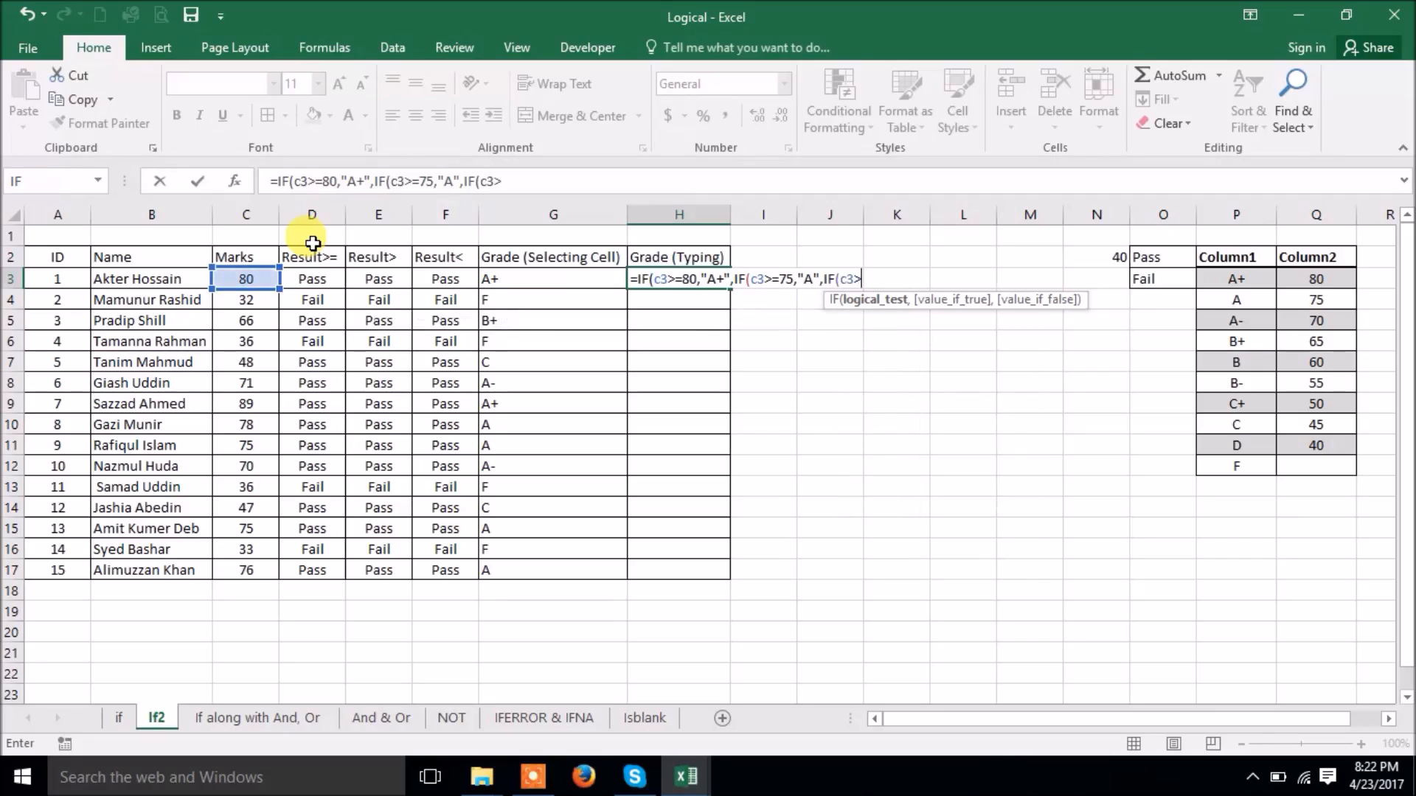
{"action": "type", "text": ">=70,\"A-\",IF("}
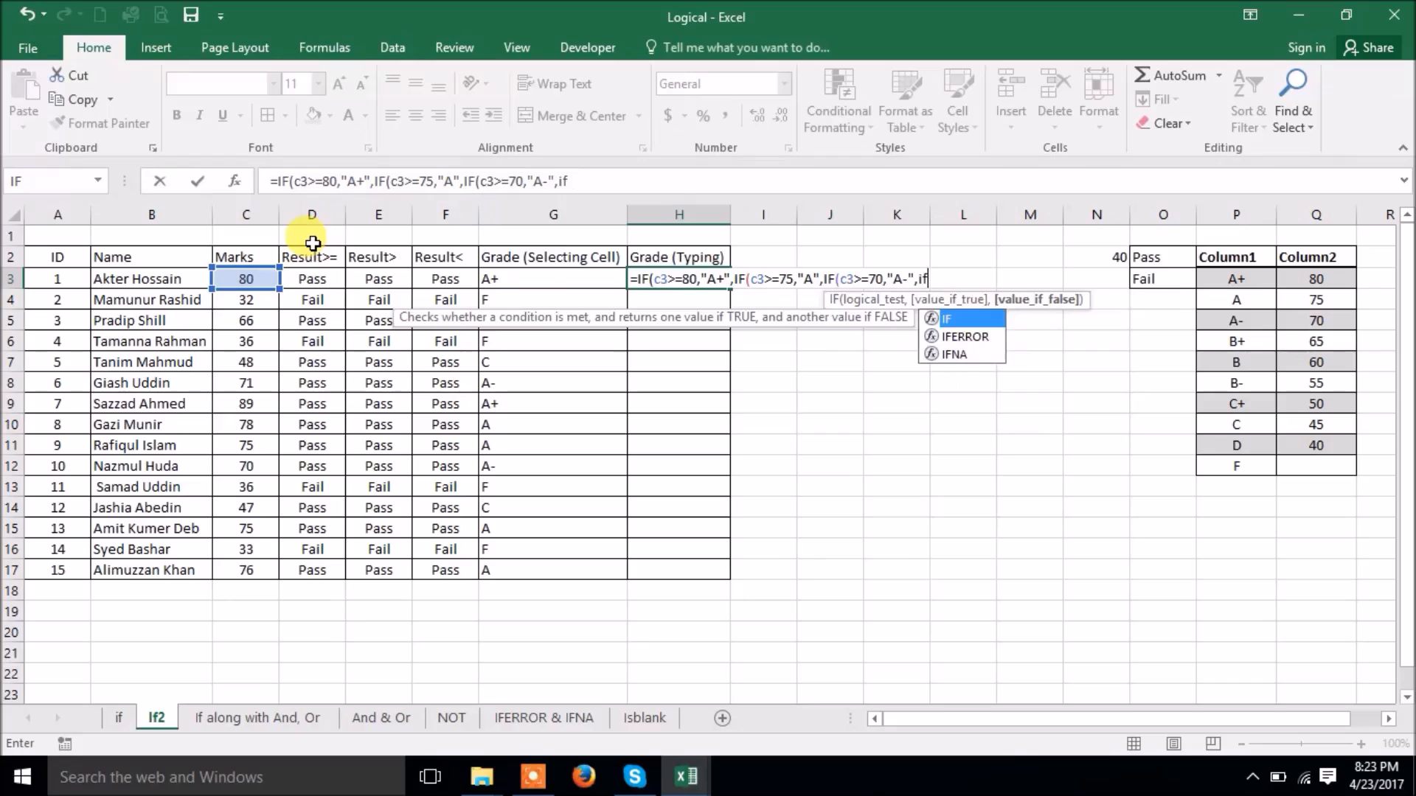
Nest further IFs in H3's formula that return "B+" for c3>=65 and "B" for c3>=60.
{"action": "type", "text": "c3"}
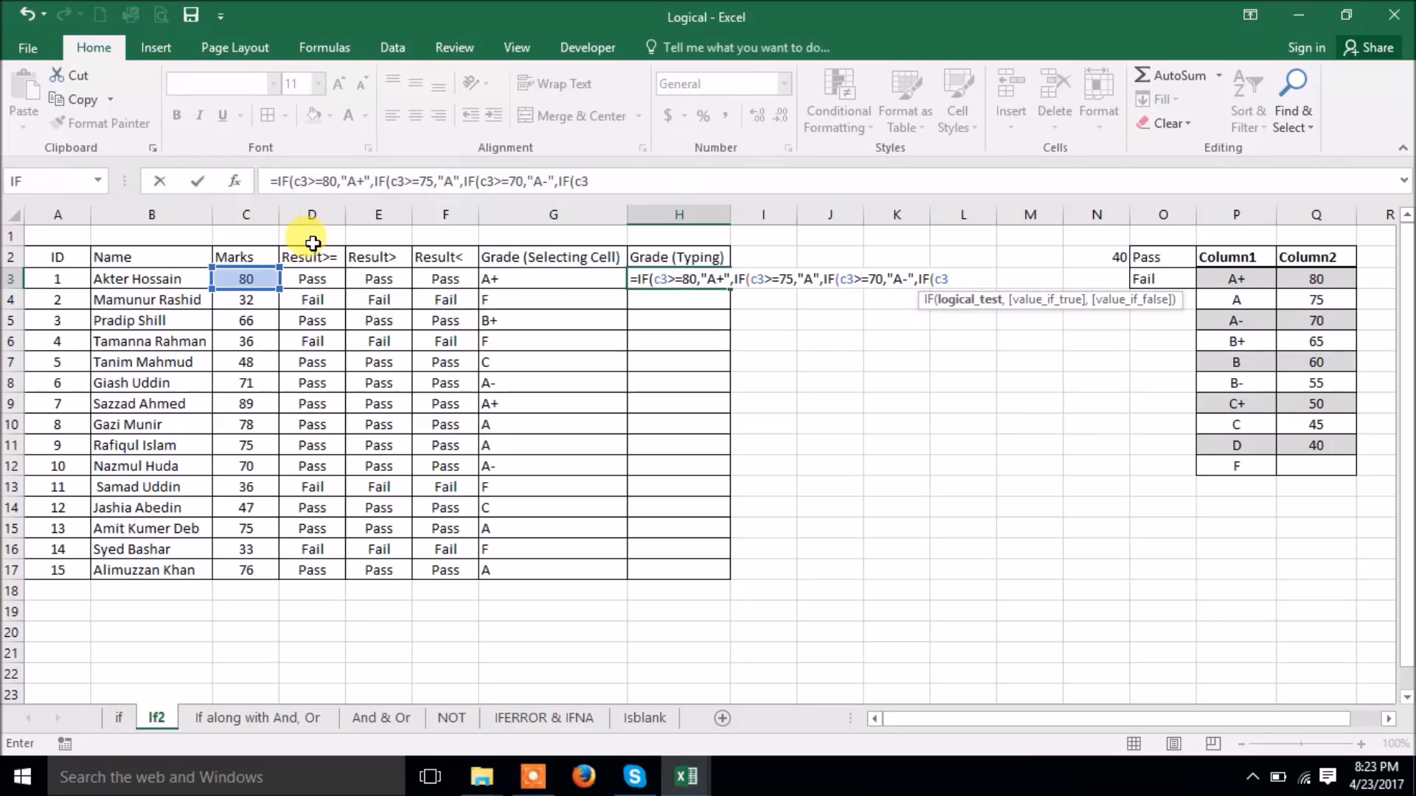
{"action": "type", "text": ">=65,\"B"}
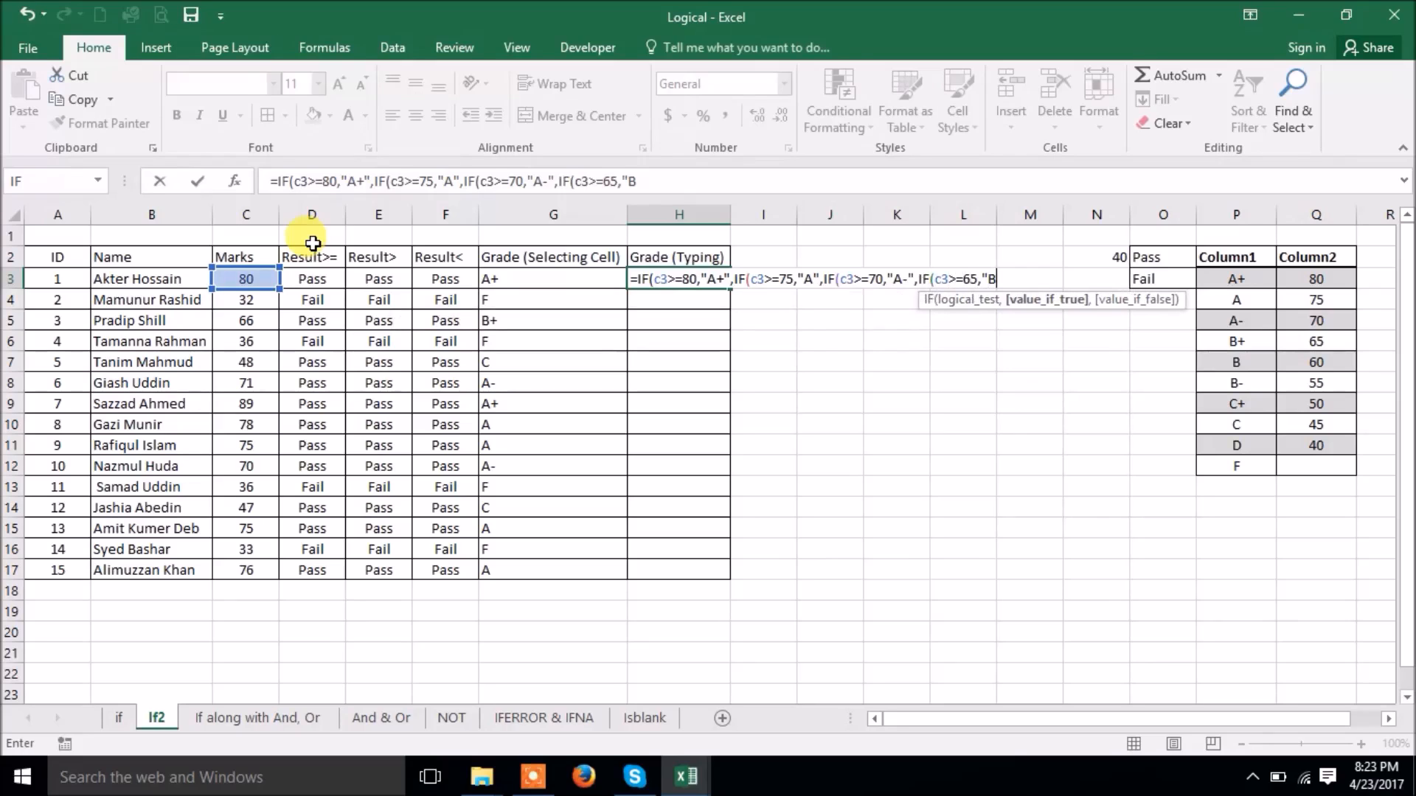
{"action": "type", "text": "+\",IF("}
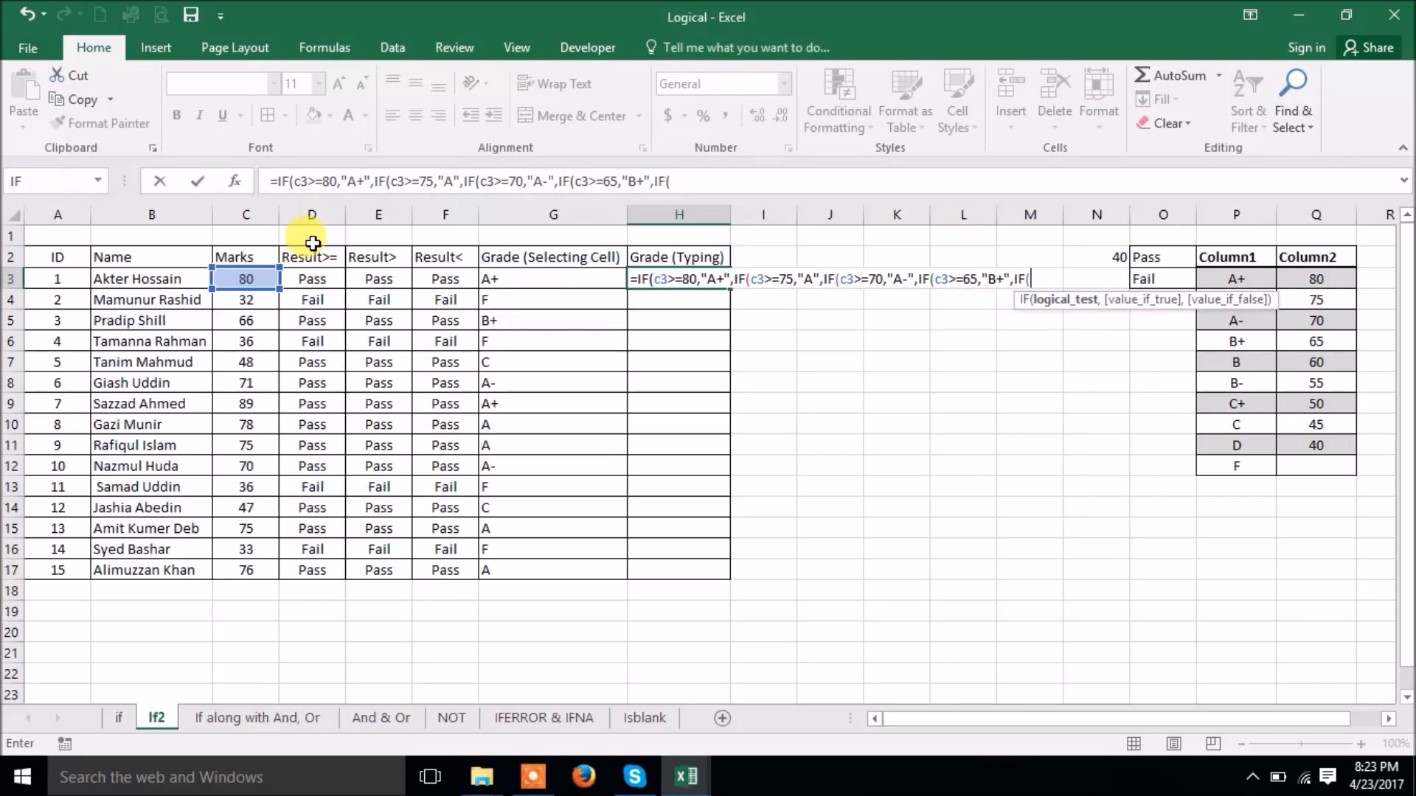
{"action": "type", "text": "c3>=60"}
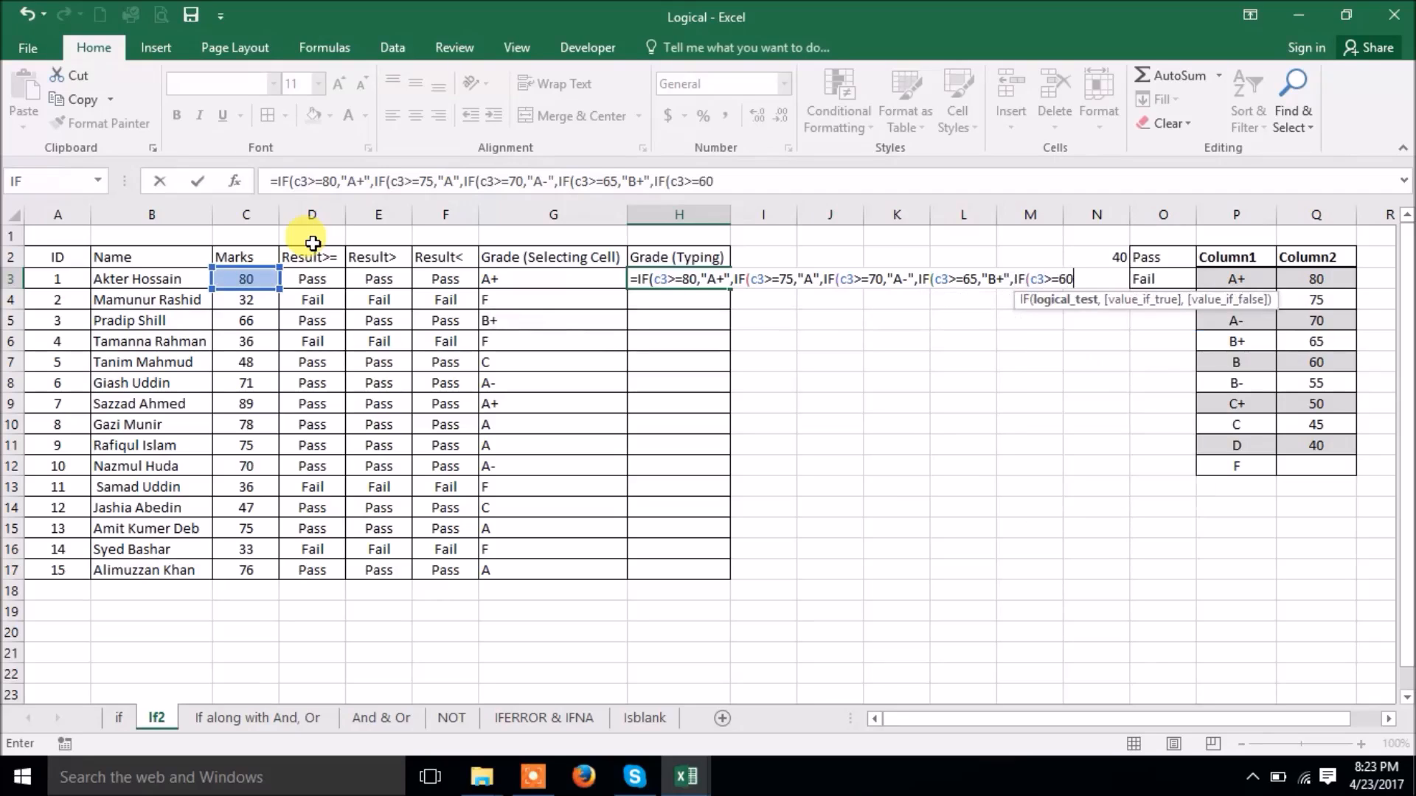
{"action": "type", "text": ",\""}
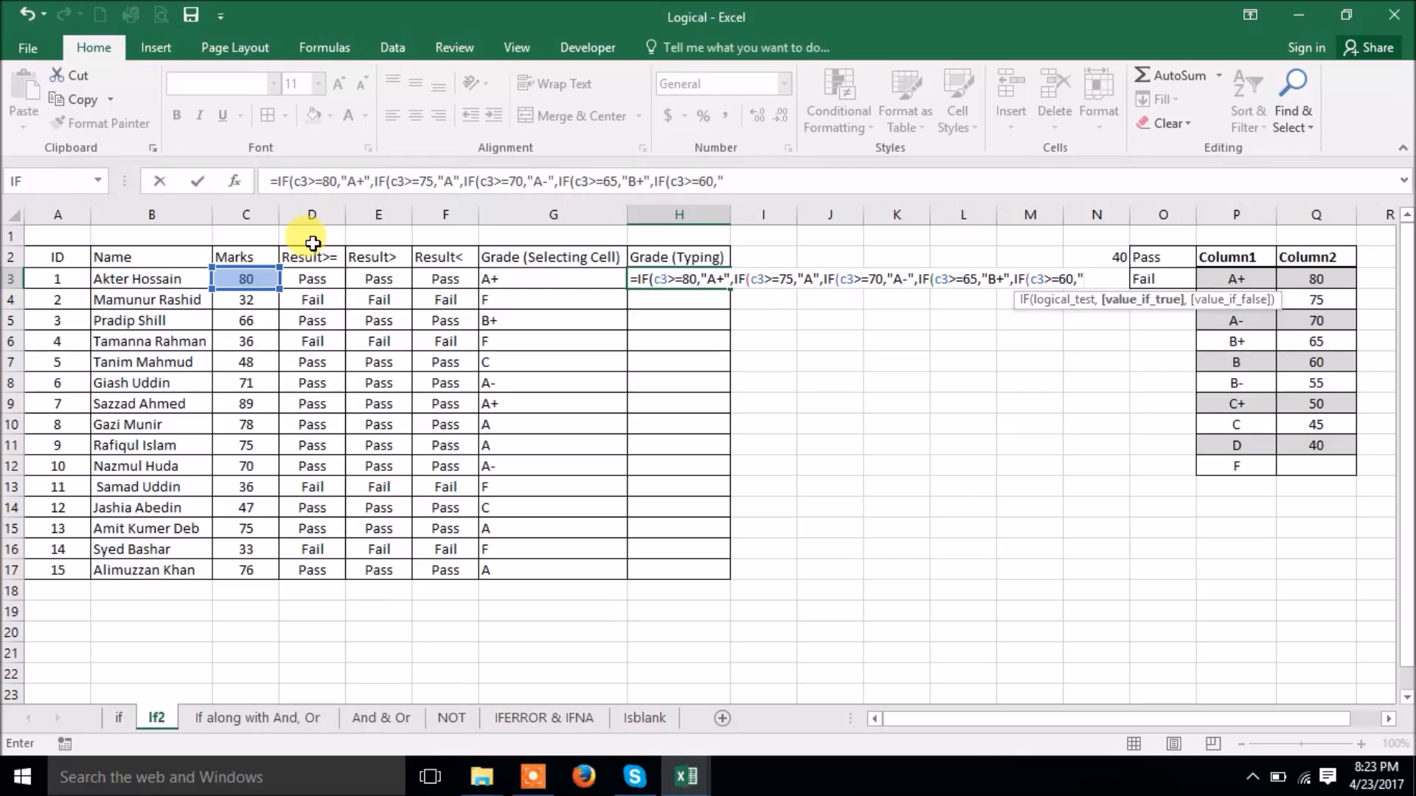
{"action": "type", "text": "B\","}
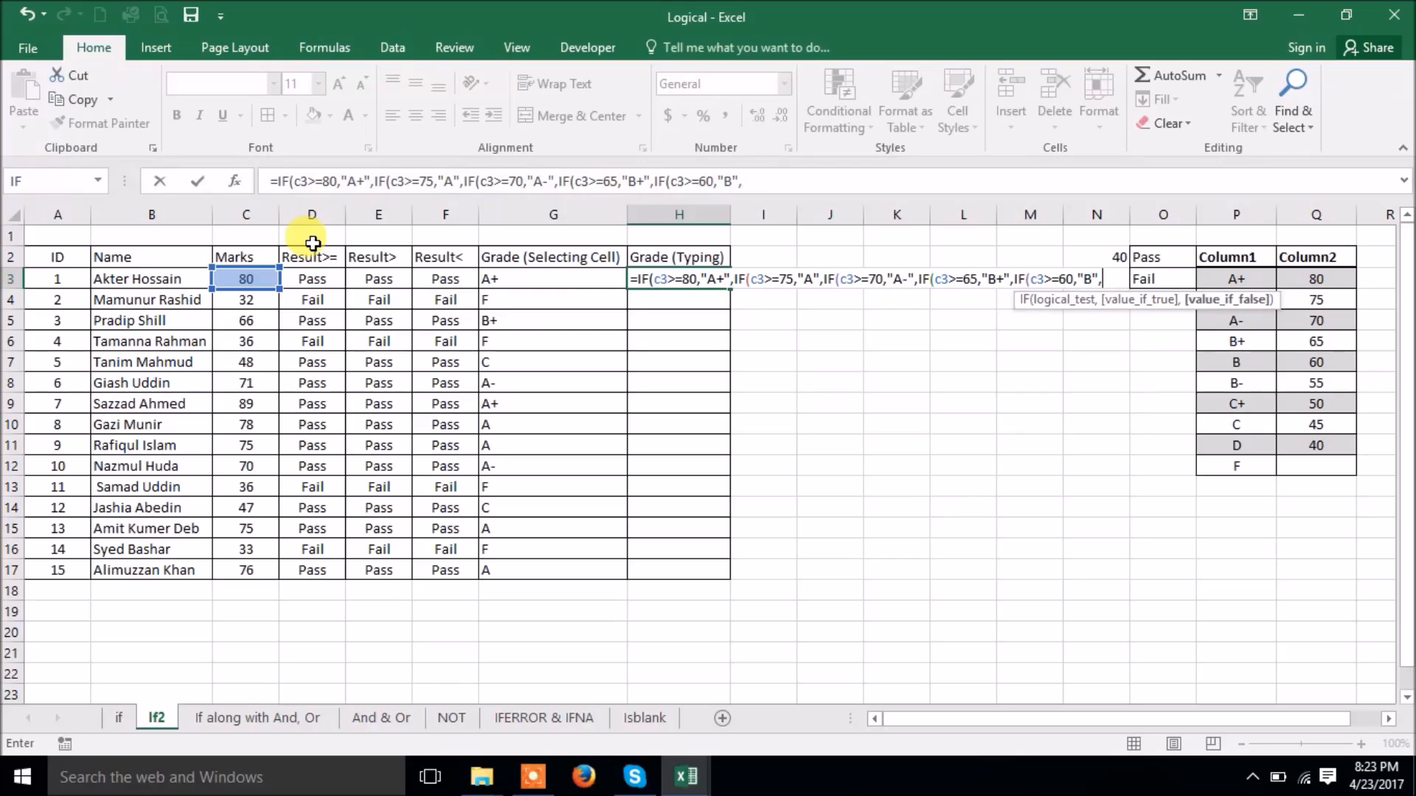
Continue H3's formula with nested IFs that return "B-" for c3>=55 and "C+" for c3>=50.
{"action": "type", "text": "IF(c3>="}
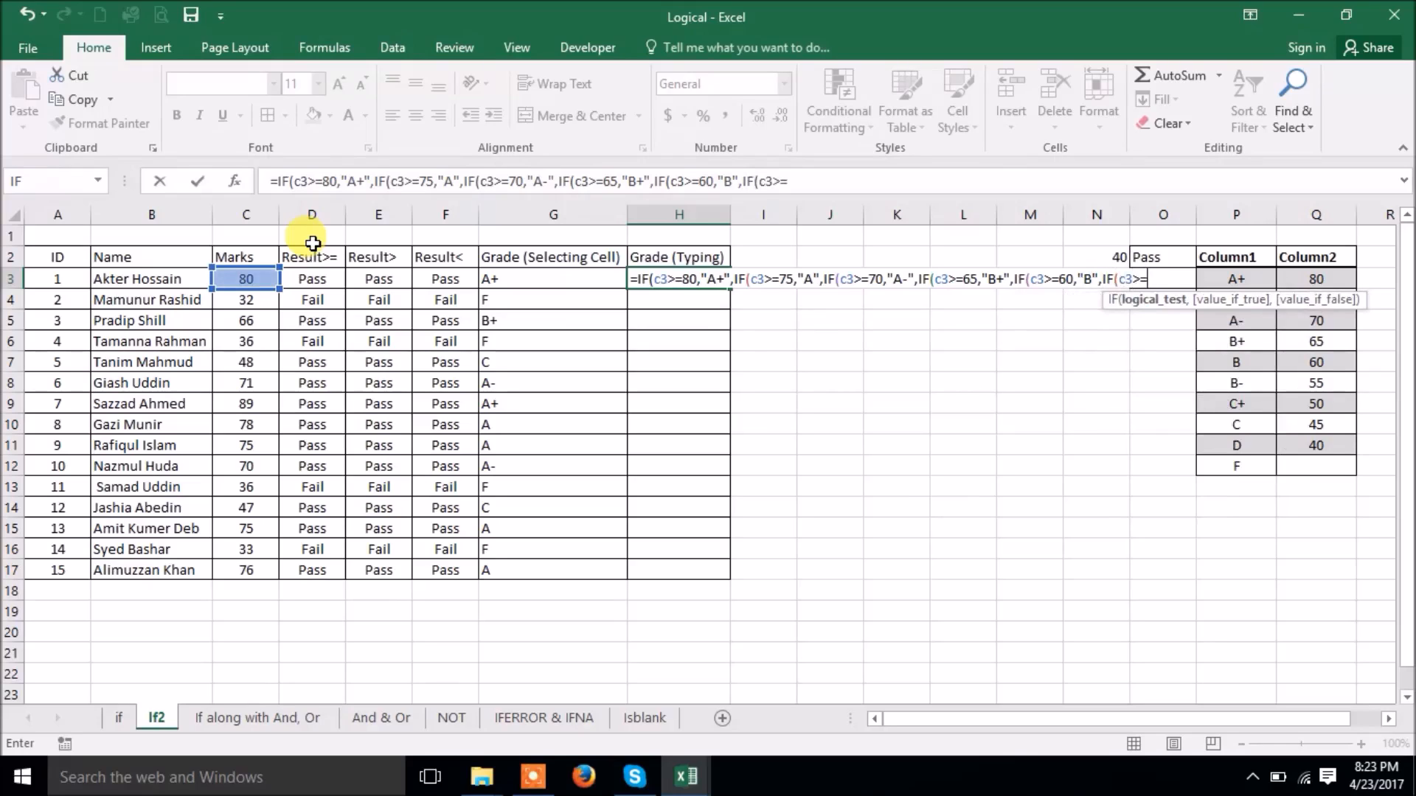
{"action": "type", "text": "55,"}
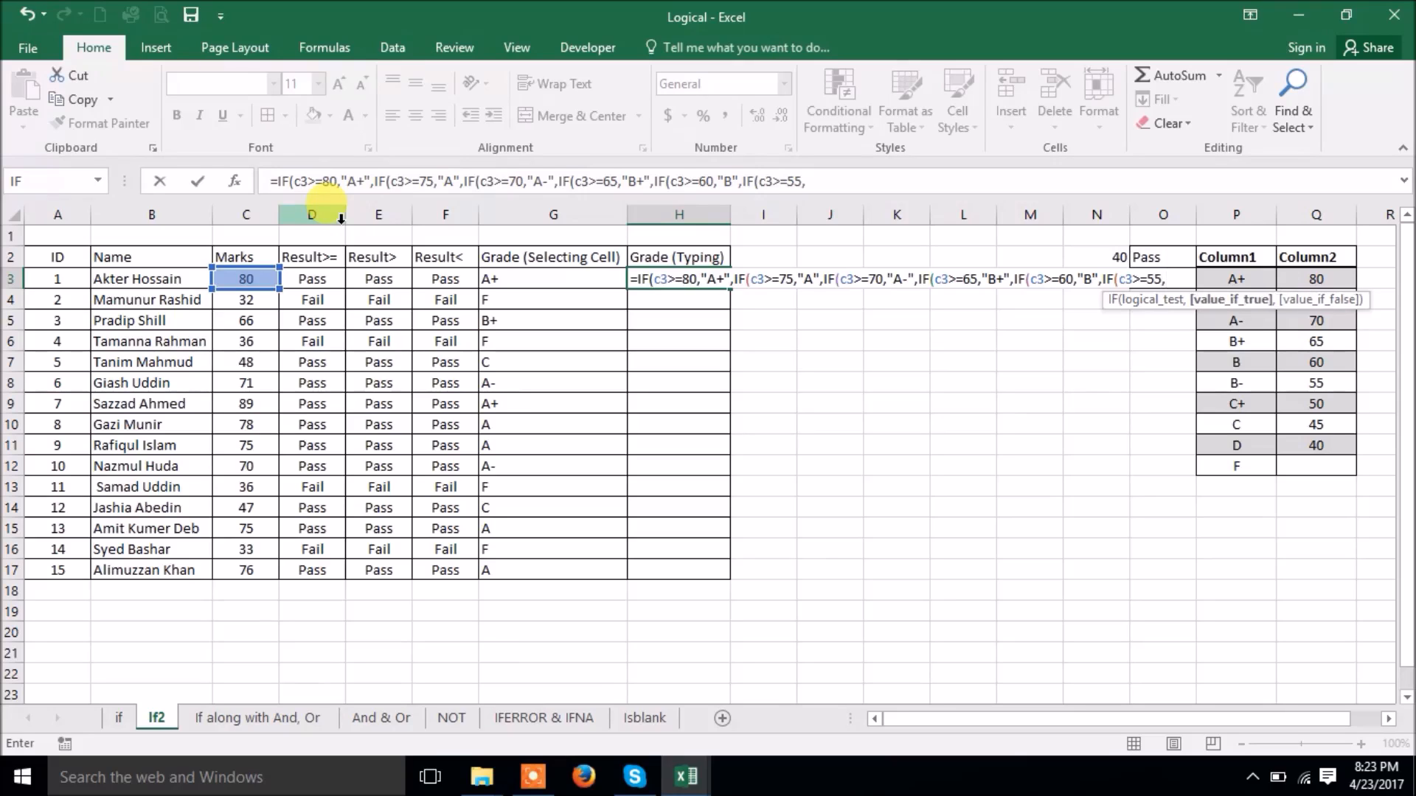
{"action": "type", "text": "\"B-\",IF("}
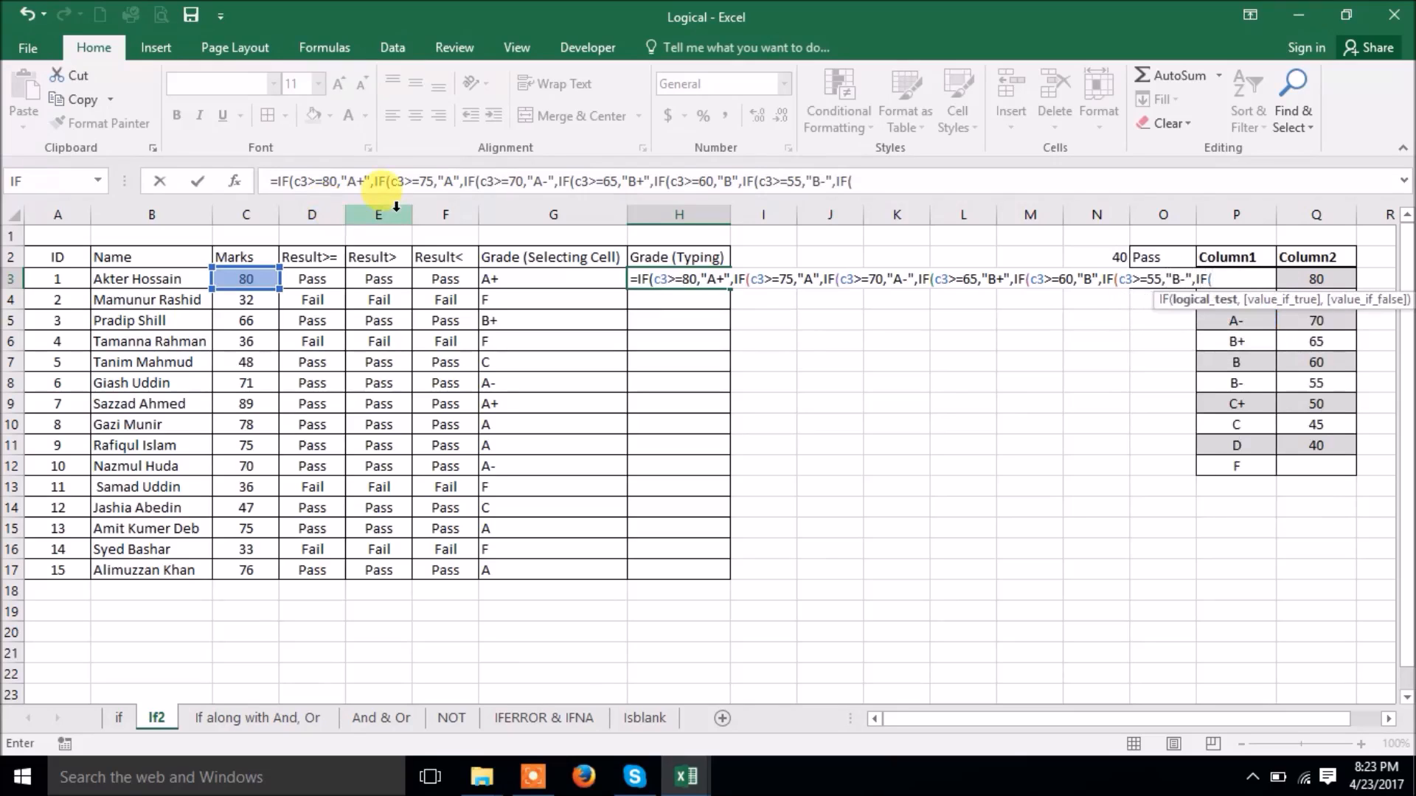
{"action": "type", "text": "c3>"}
{"action": "type", "text": "=50"}
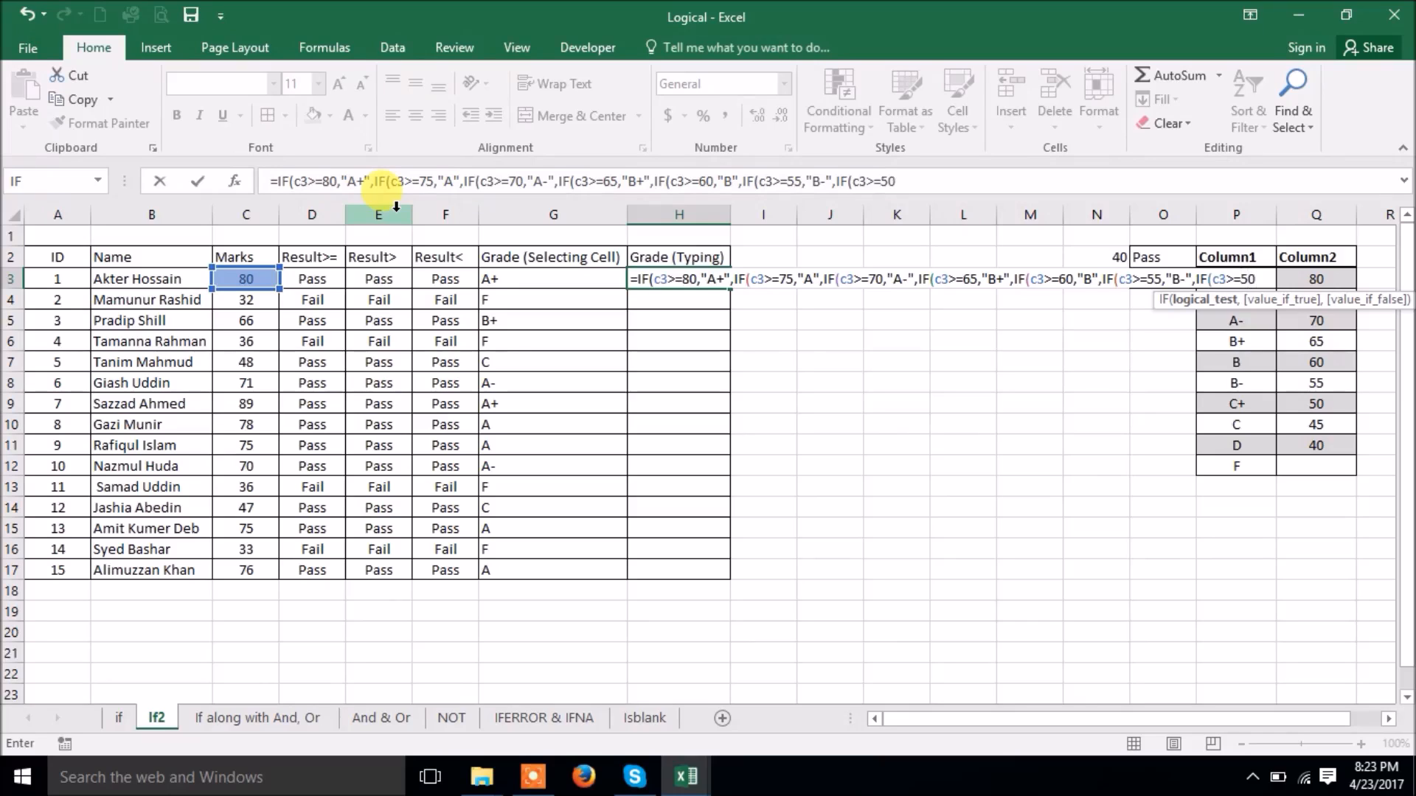
{"action": "type", "text": ","}
{"action": "type", "text": "\"C"}
{"action": "type", "text": "\",IF("}
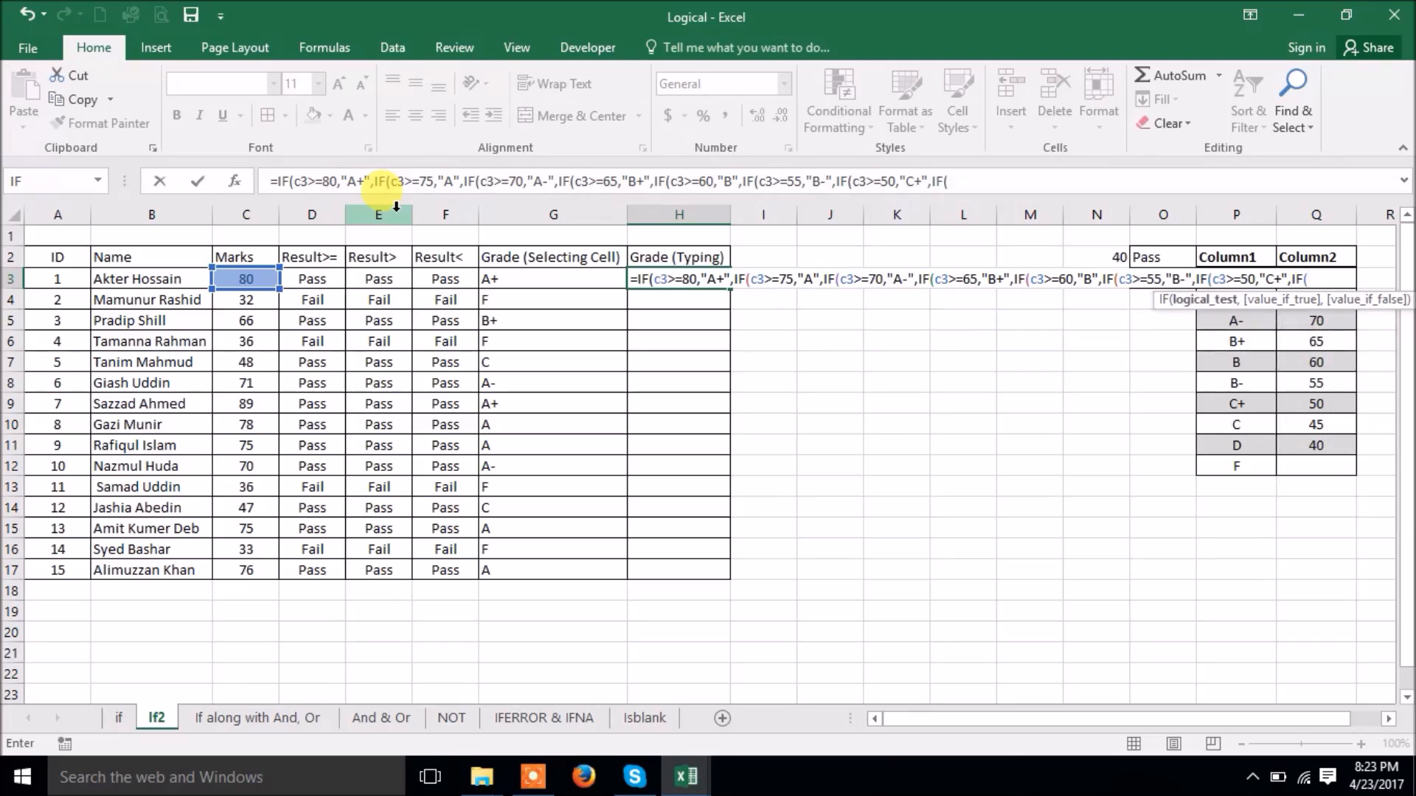
Finish H3's formula with "C" for c3>=45, "D" for c3>=40 and "F" otherwise, and fill it down through H17.
{"action": "type", "text": "c3>=45,\"C\","}
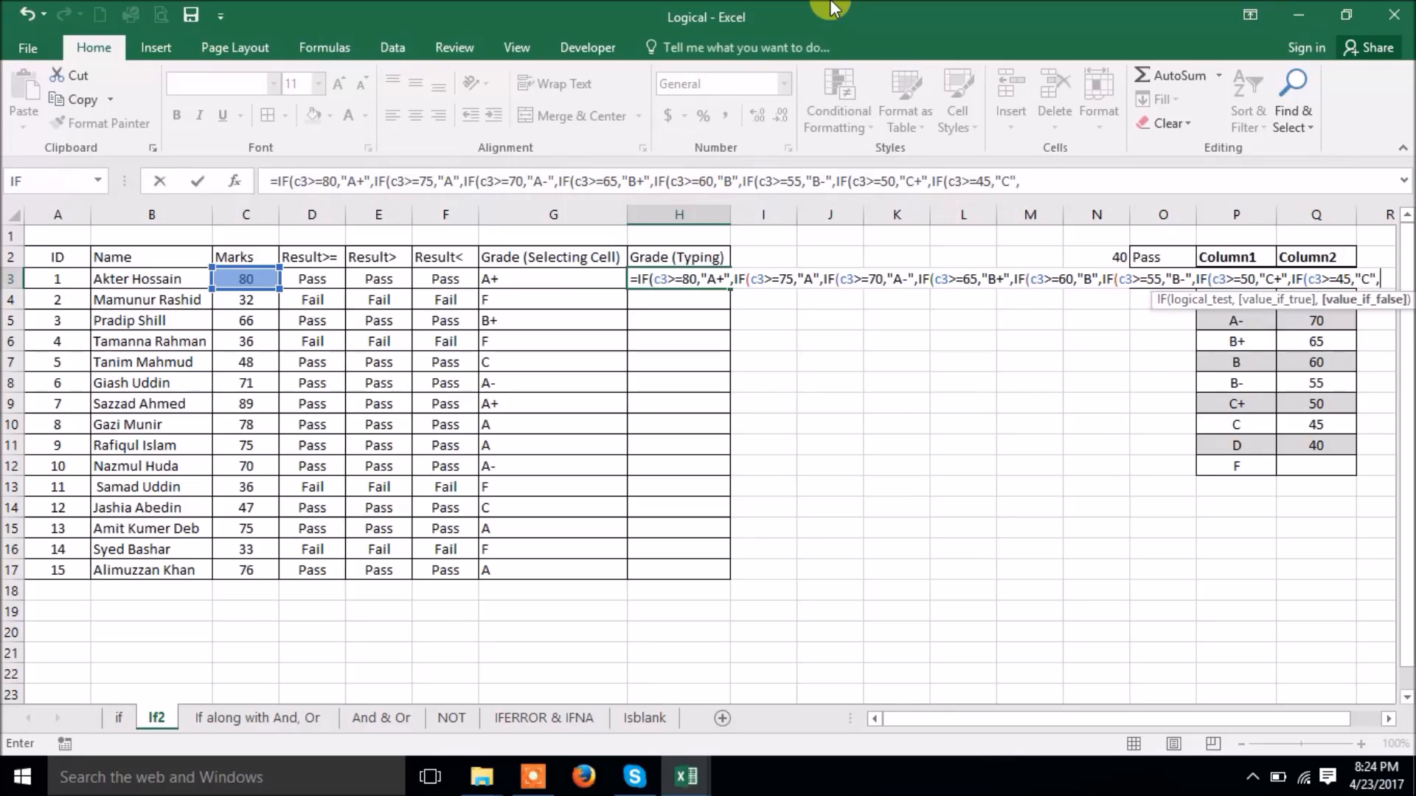
{"action": "type", "text": "IF("}
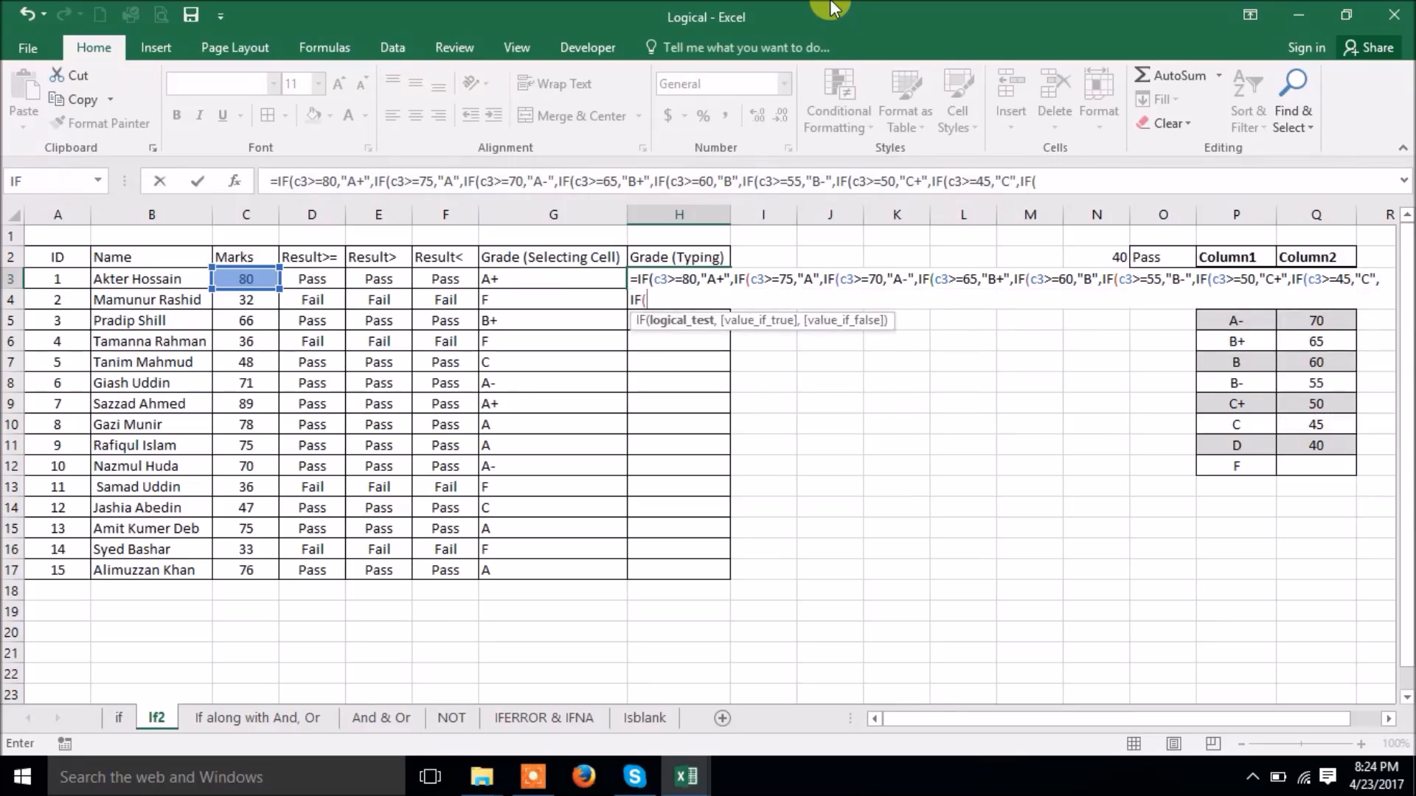
{"action": "type", "text": "c3"}
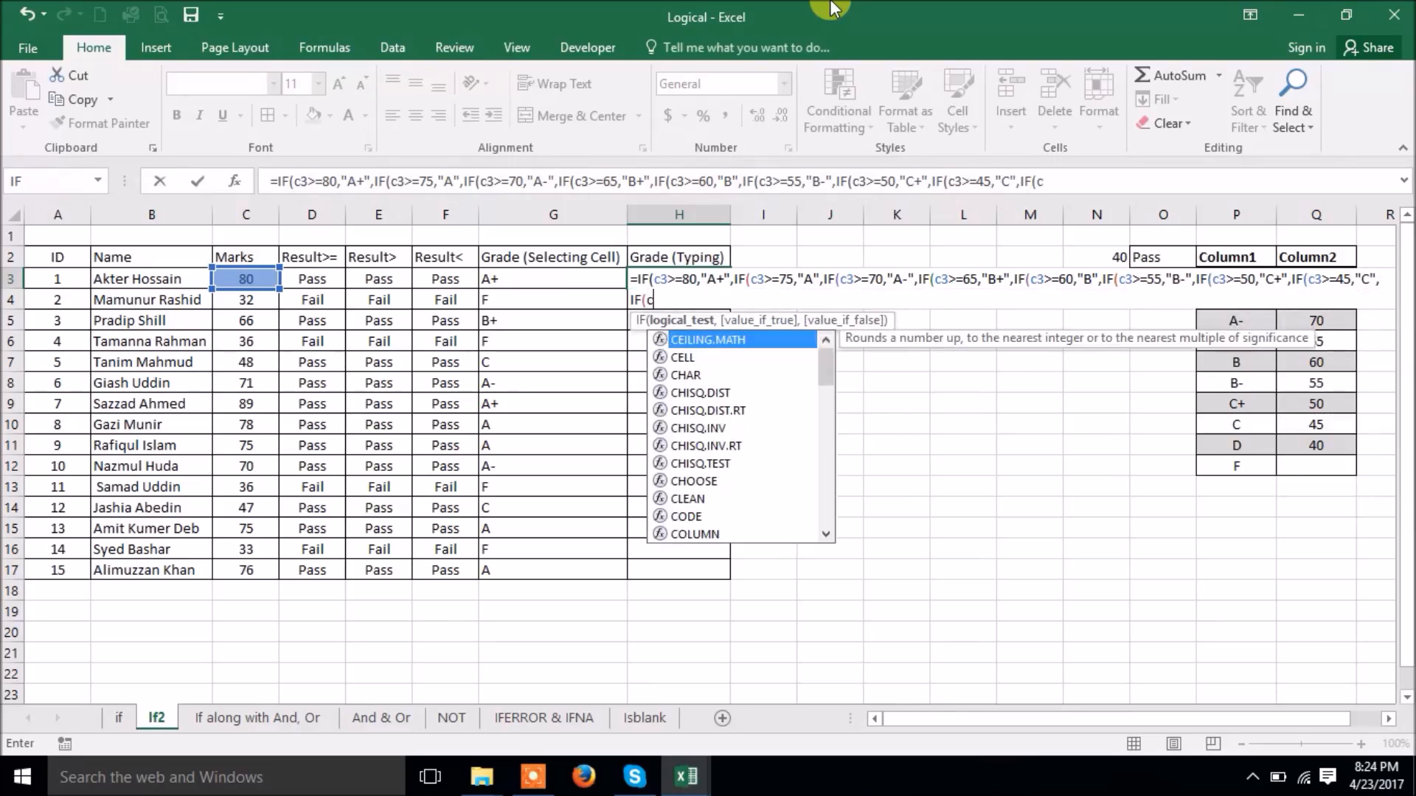
{"action": "type", "text": ">=4"}
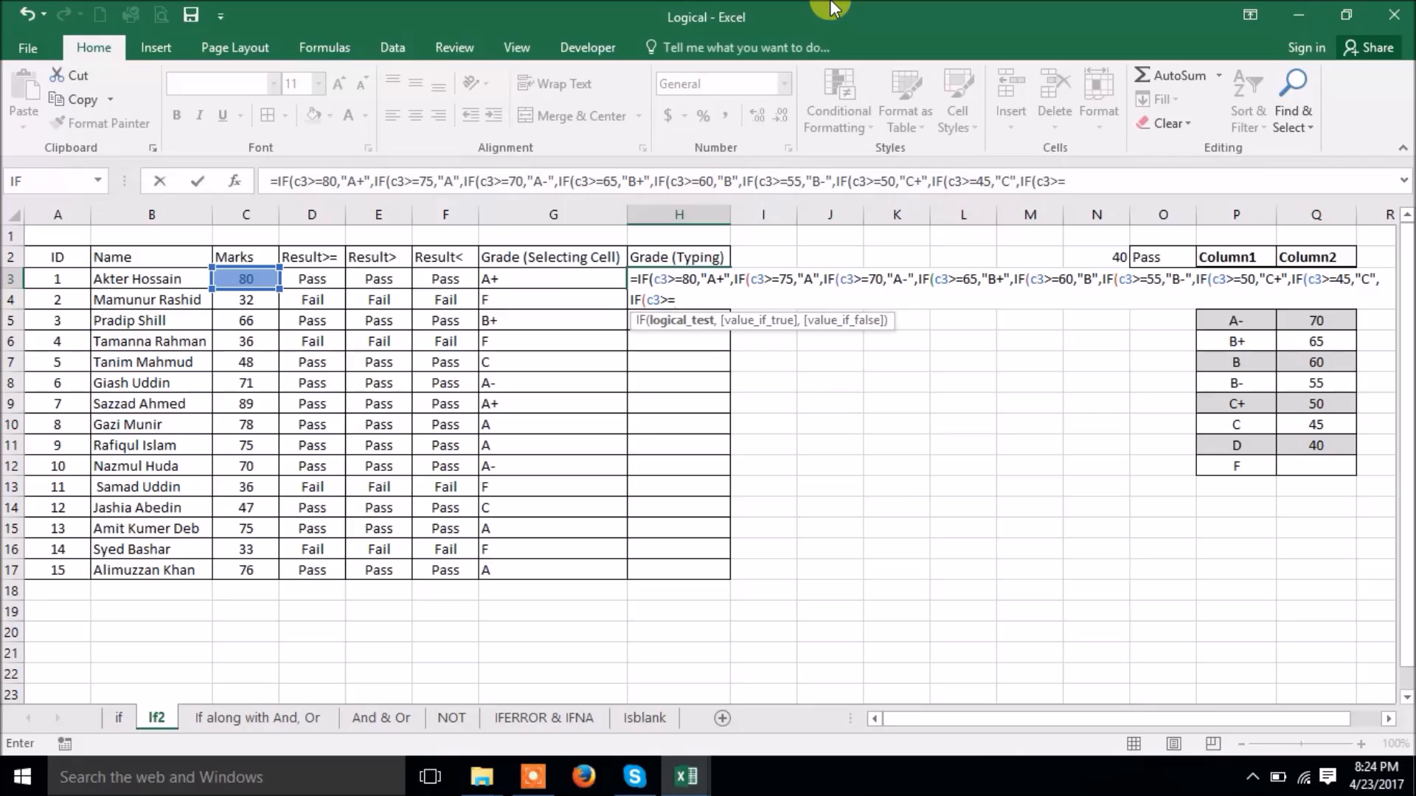
{"action": "type", "text": "0,\""}
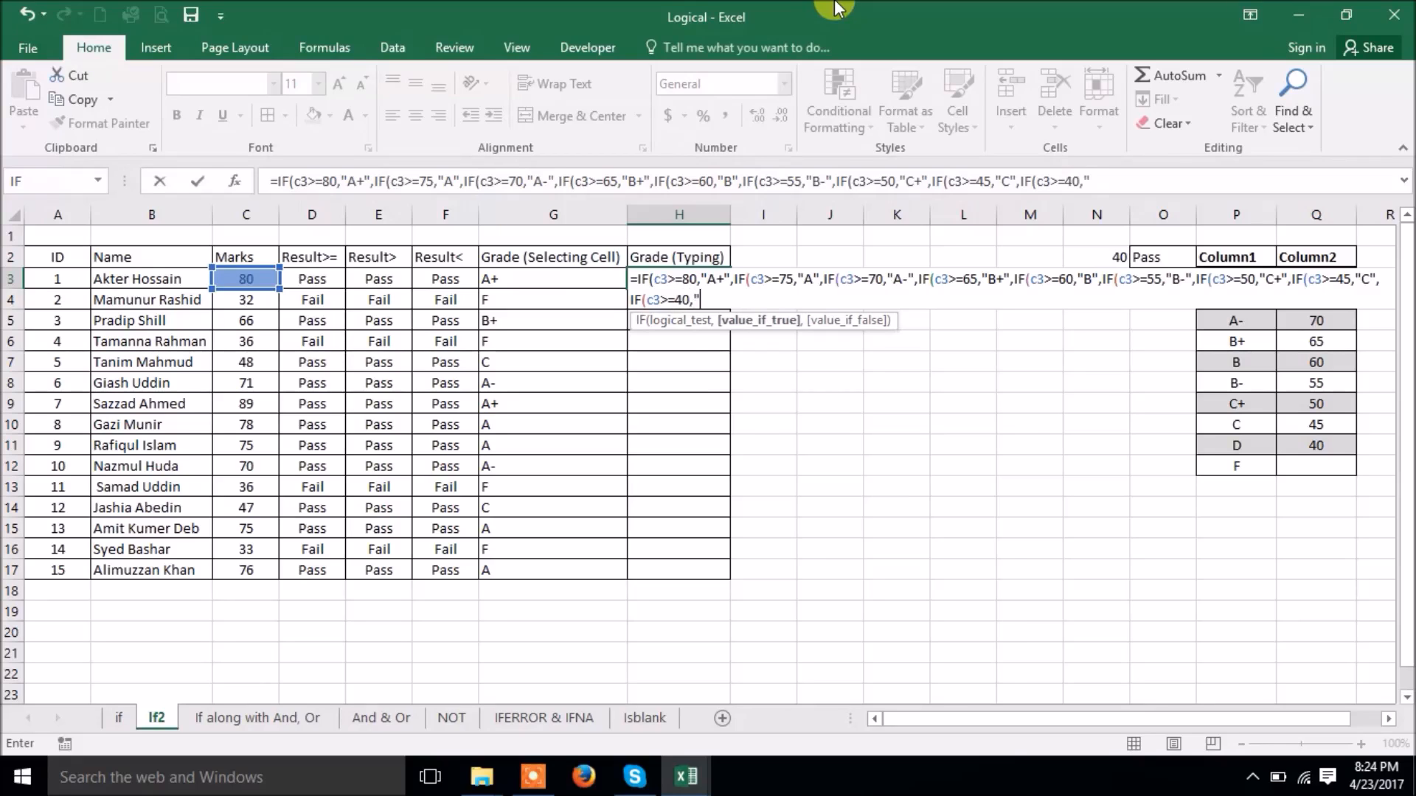
{"action": "type", "text": "D\",\"F"}
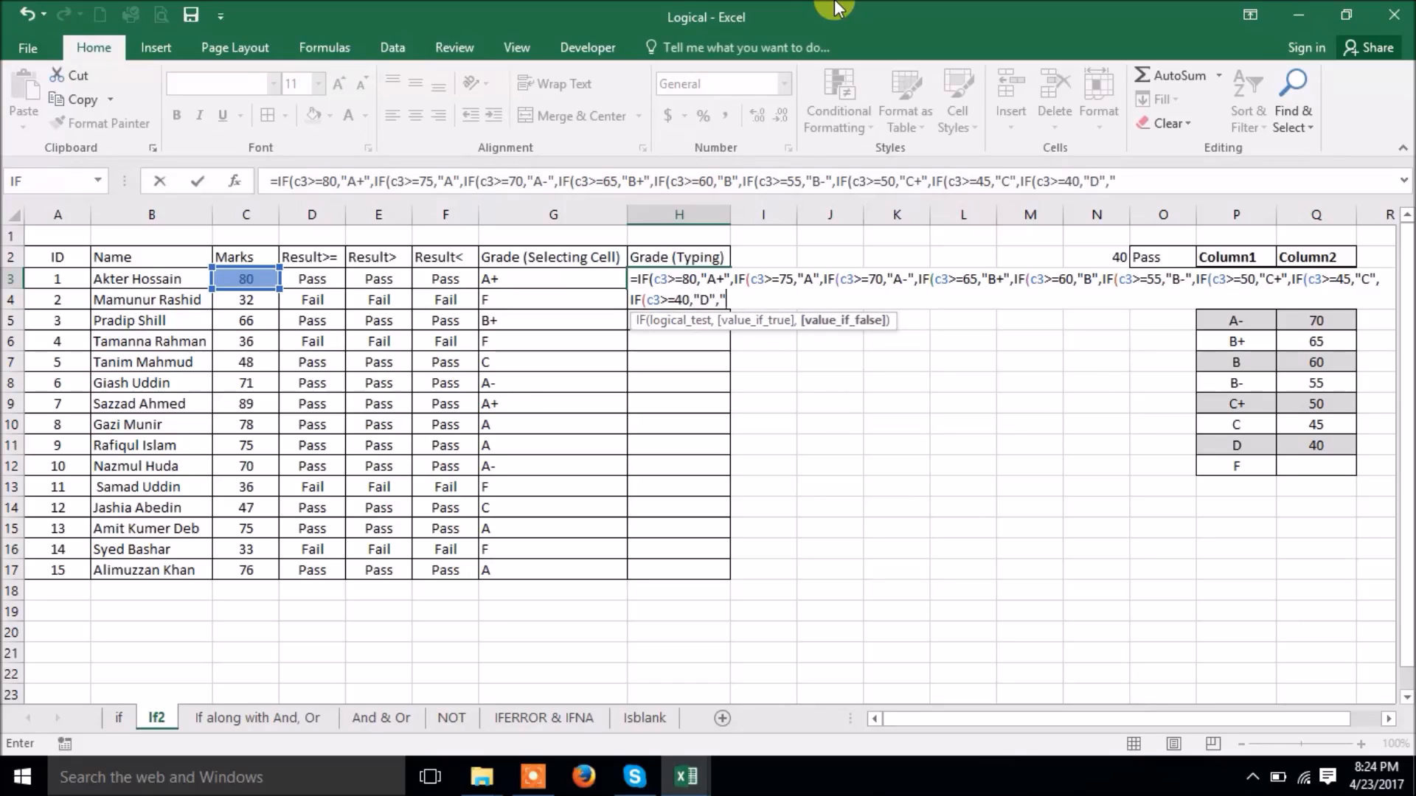
{"action": "type", "text": "\")))))))))"}
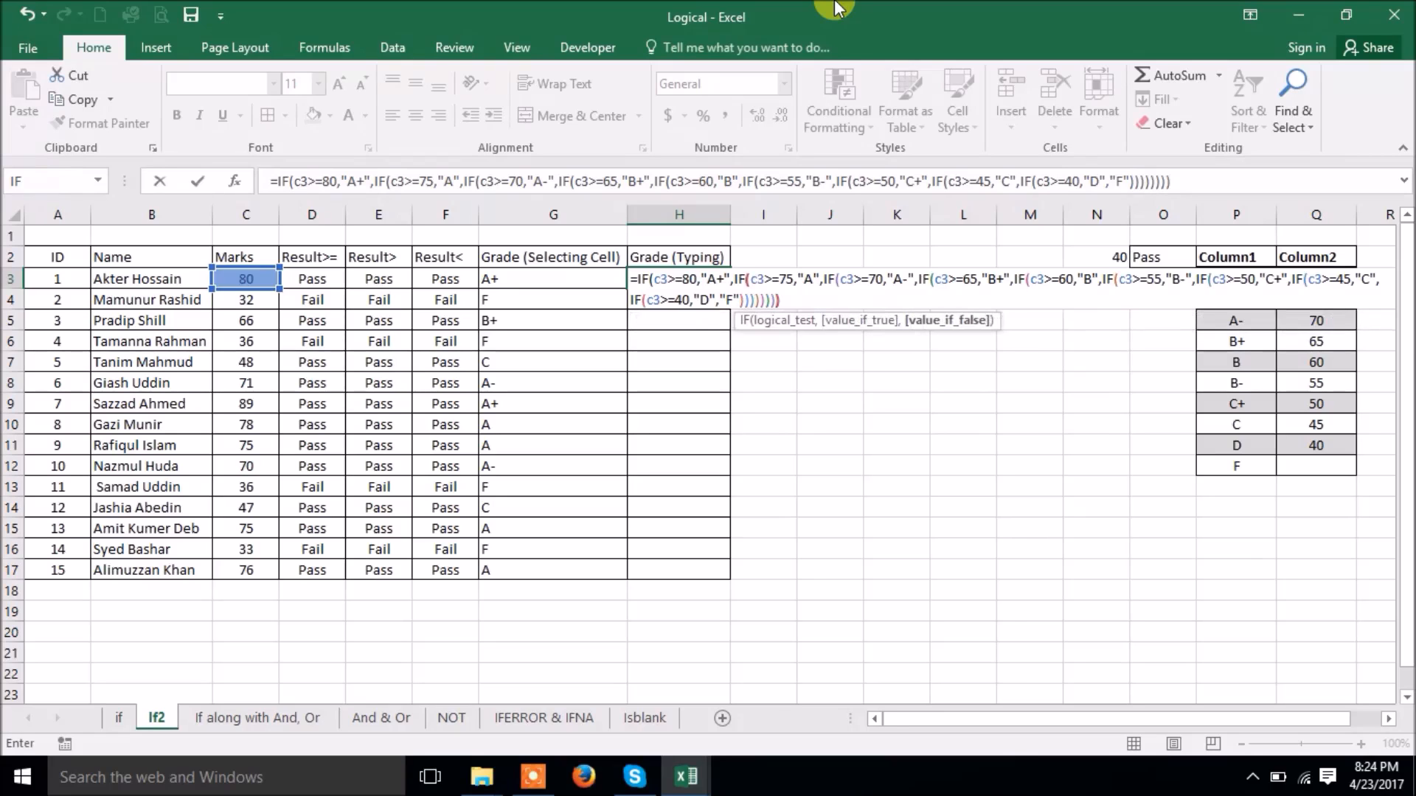
{"action": "key", "text": "Return"}
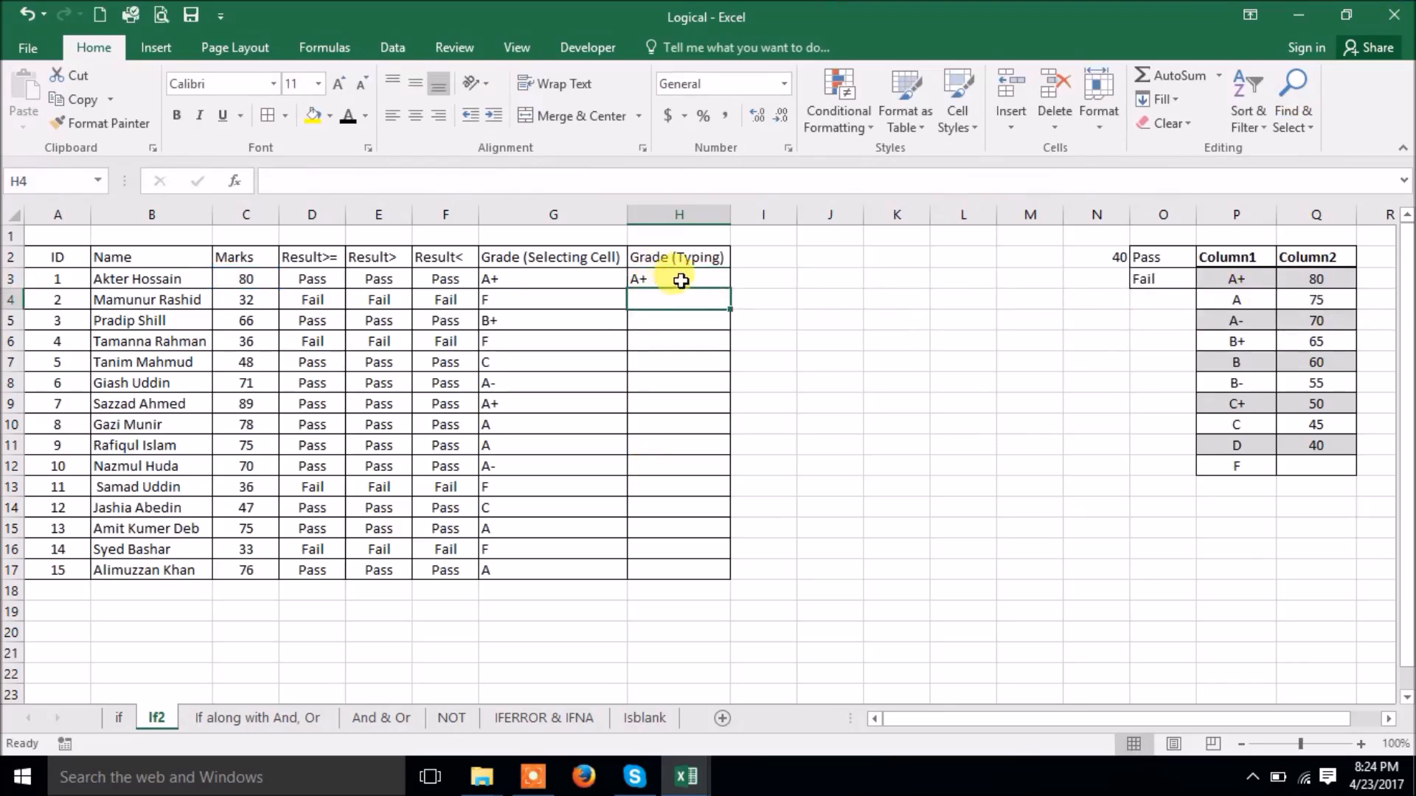
{"action": "left_click", "coordinate": [704, 282]}
{"action": "left_click_drag", "start_coordinate": [731, 289], "coordinate": [761, 568]}
Compare the two grade columns with the formula =G3=H3 in I3 and fill it down through I17.
{"action": "left_click", "coordinate": [765, 277]}
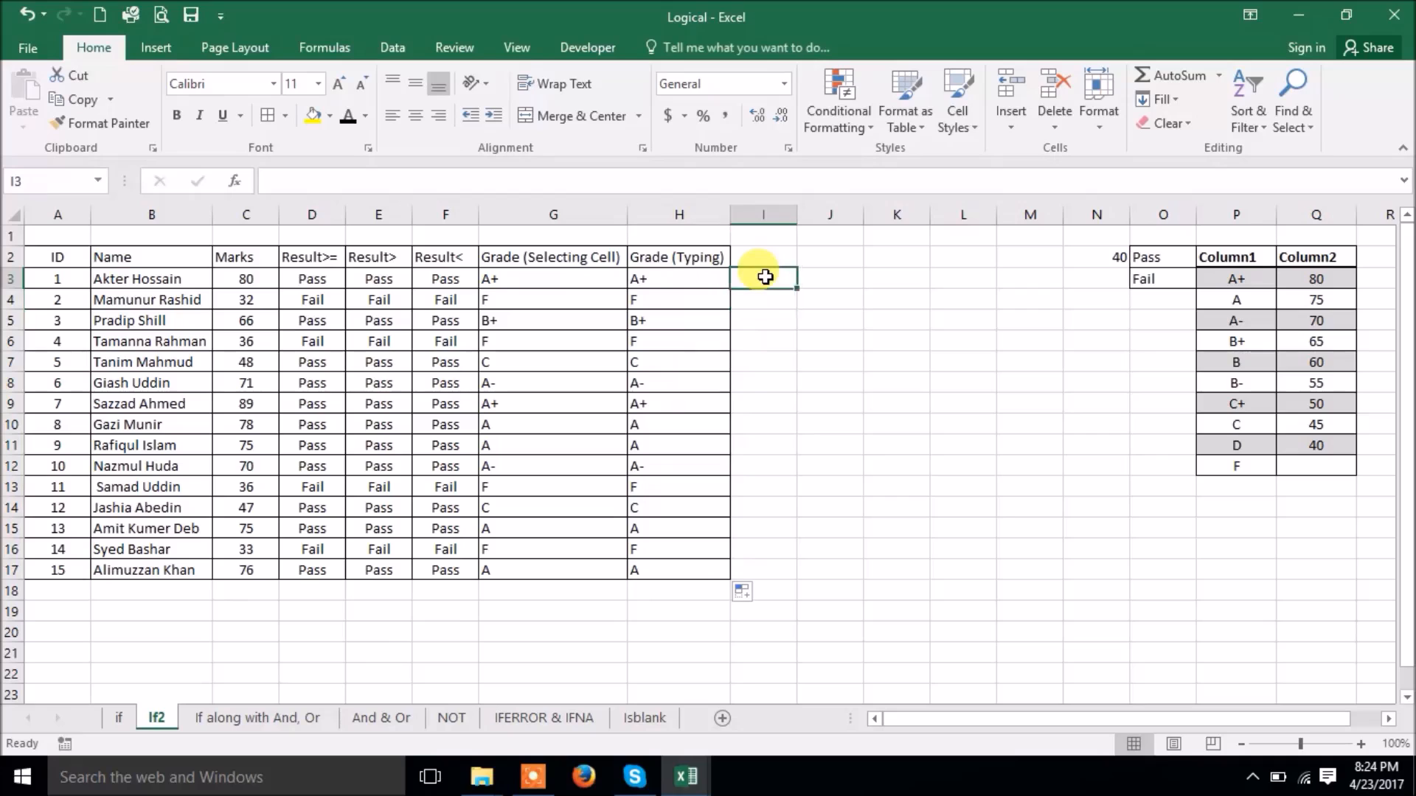
{"action": "type", "text": "="}
{"action": "left_click", "coordinate": [545, 279]}
{"action": "type", "text": "="}
{"action": "left_click", "coordinate": [649, 279]}
{"action": "key", "text": "Return"}
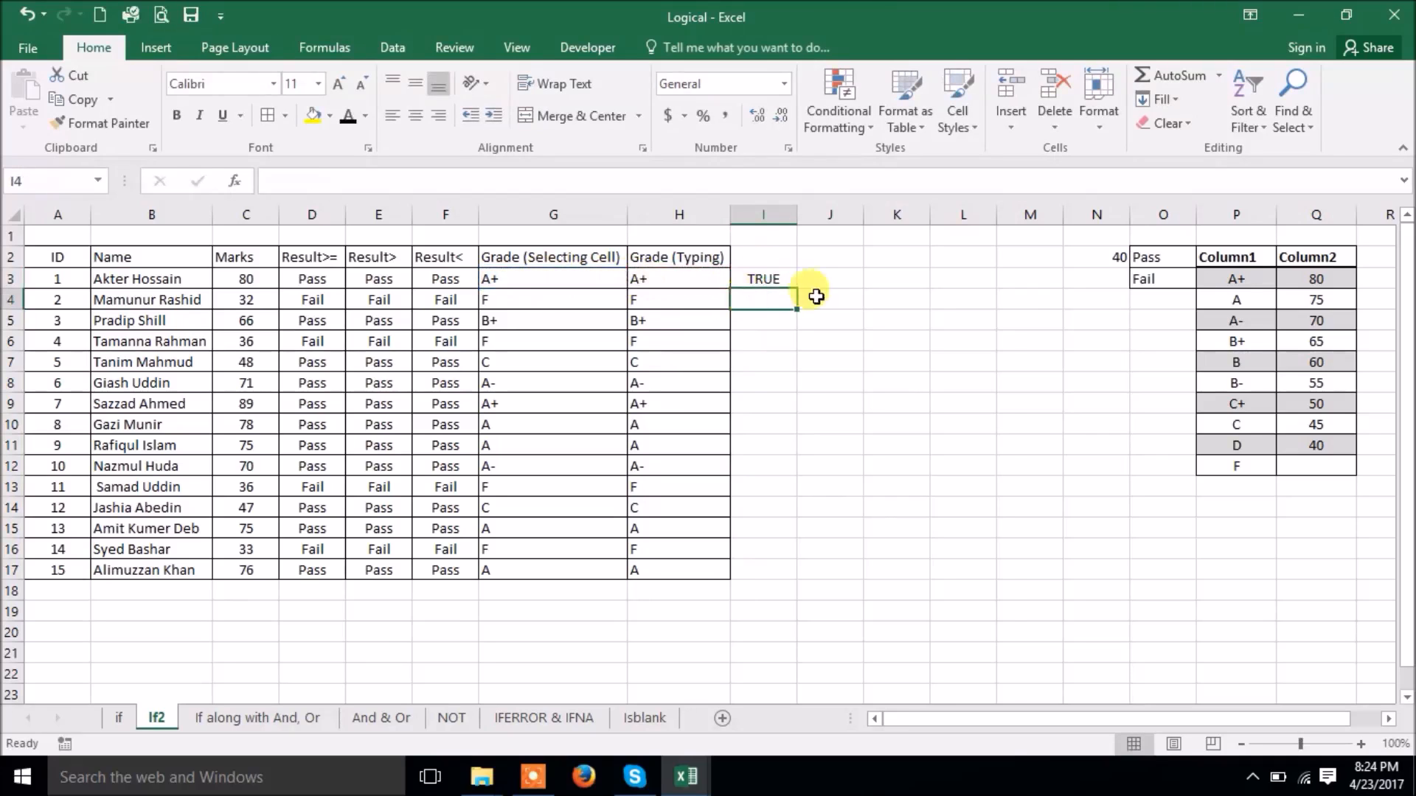
{"action": "left_click", "coordinate": [773, 278]}
{"action": "left_click_drag", "start_coordinate": [797, 289], "coordinate": [786, 576]}
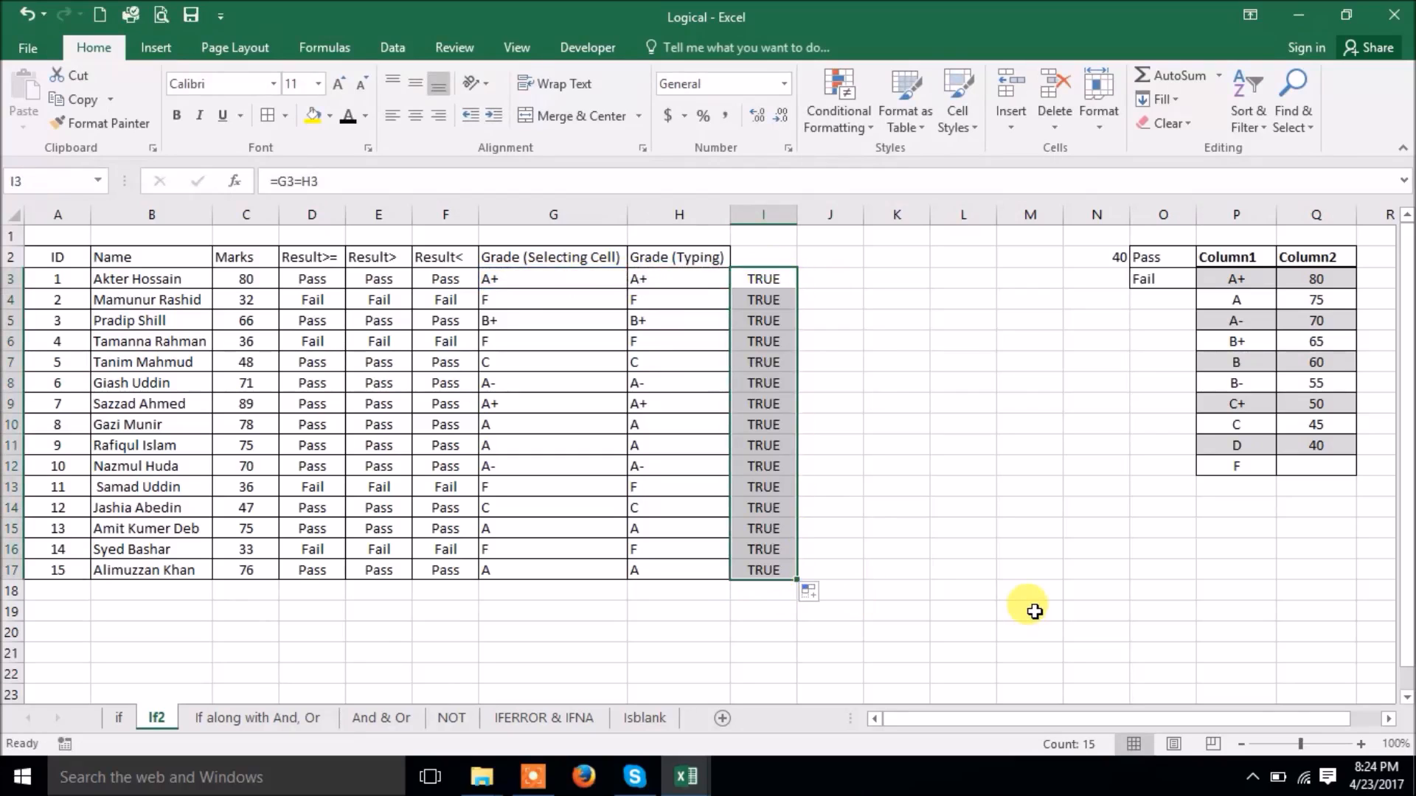
Centre the grades in G3:H17 horizontally.
{"action": "left_click_drag", "start_coordinate": [553, 279], "coordinate": [691, 574]}
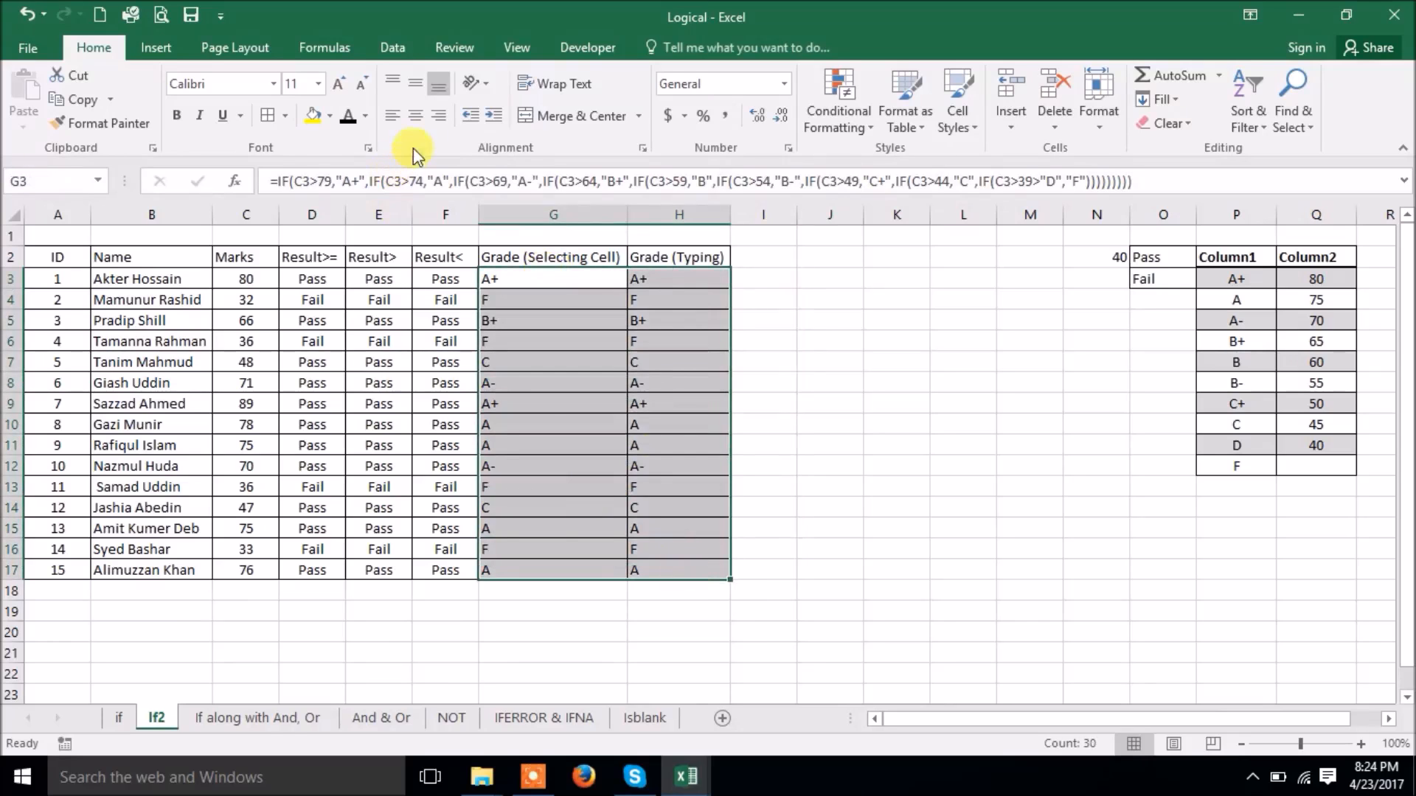
{"action": "left_click", "coordinate": [416, 115]}
{"action": "left_click", "coordinate": [1016, 516]}
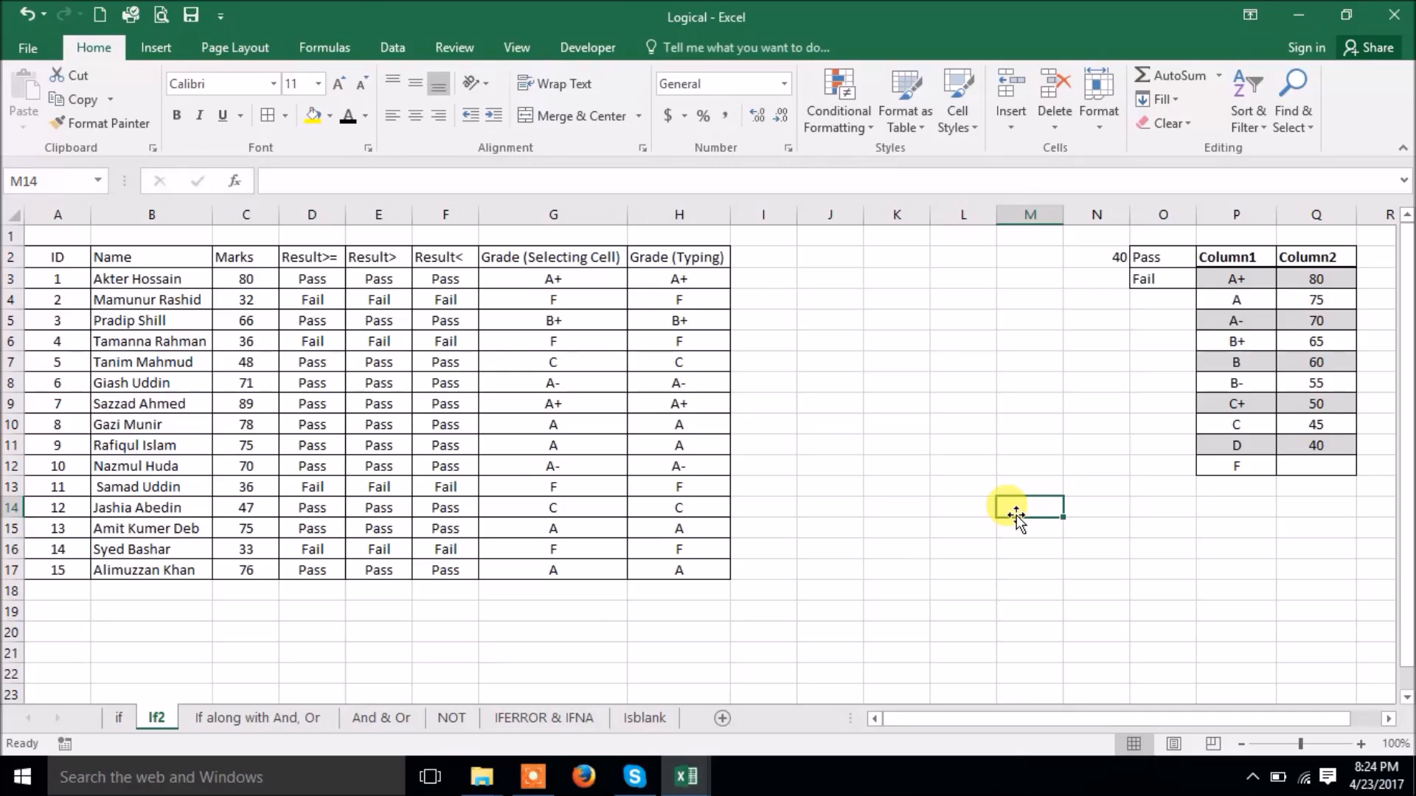
{"action": "left_click", "coordinate": [533, 776]}
{"action": "left_click", "coordinate": [814, 747]}
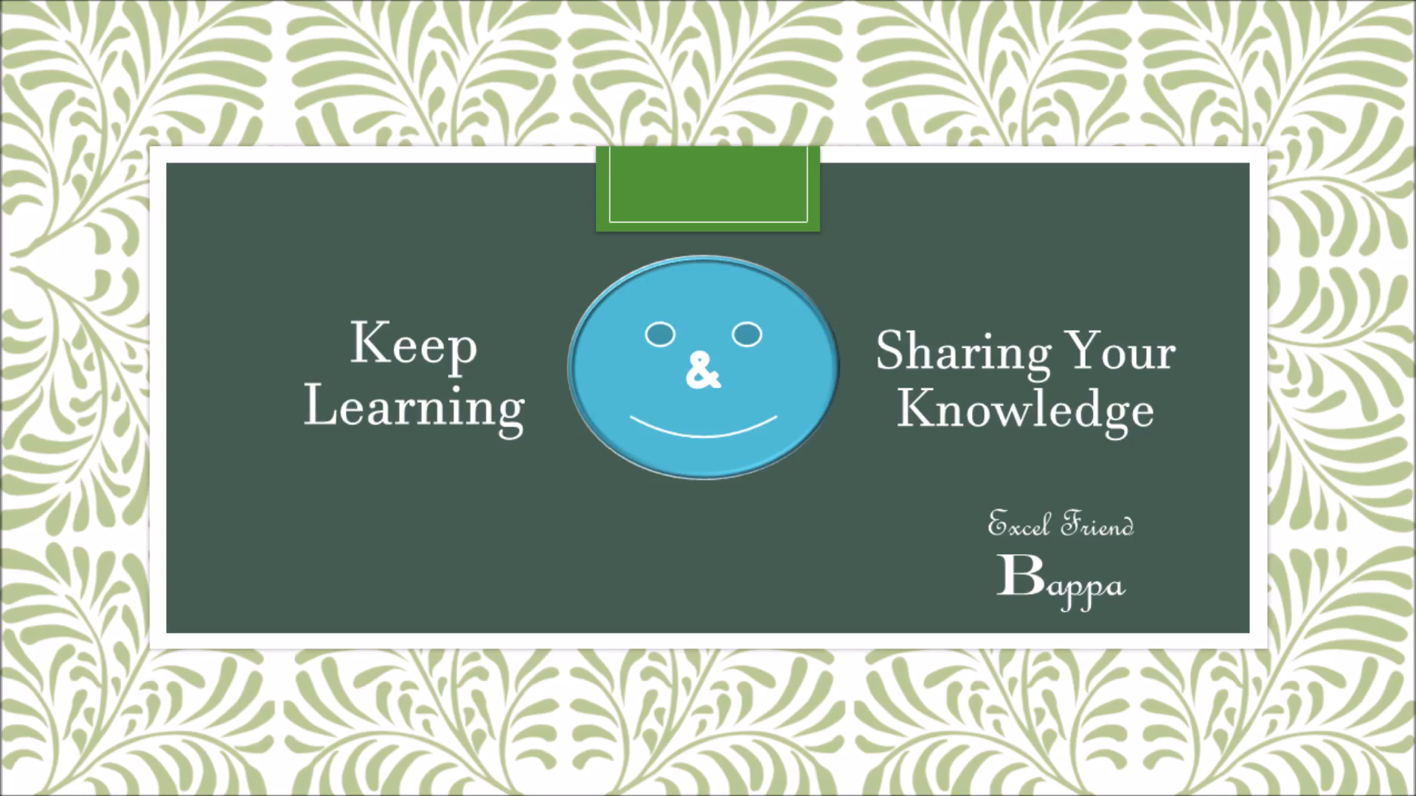